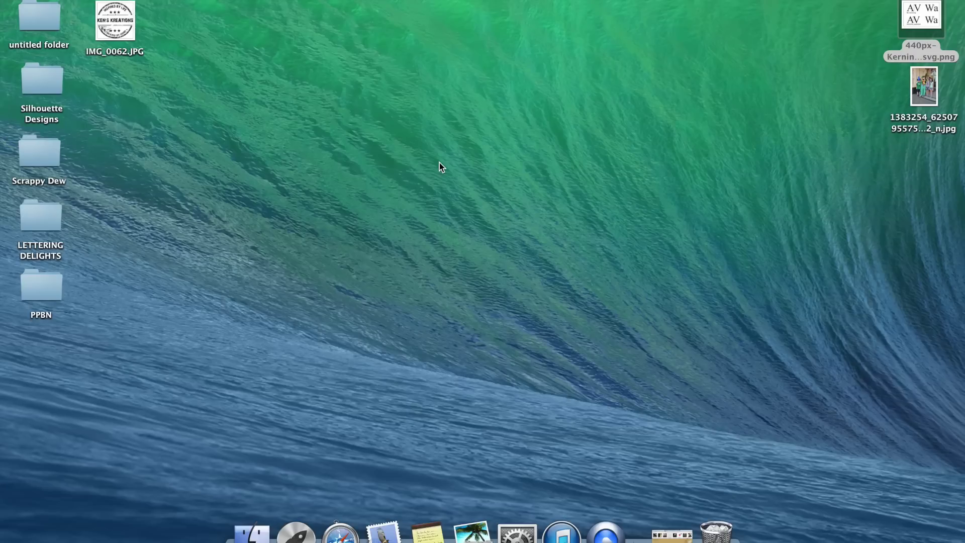
click(345, 538)
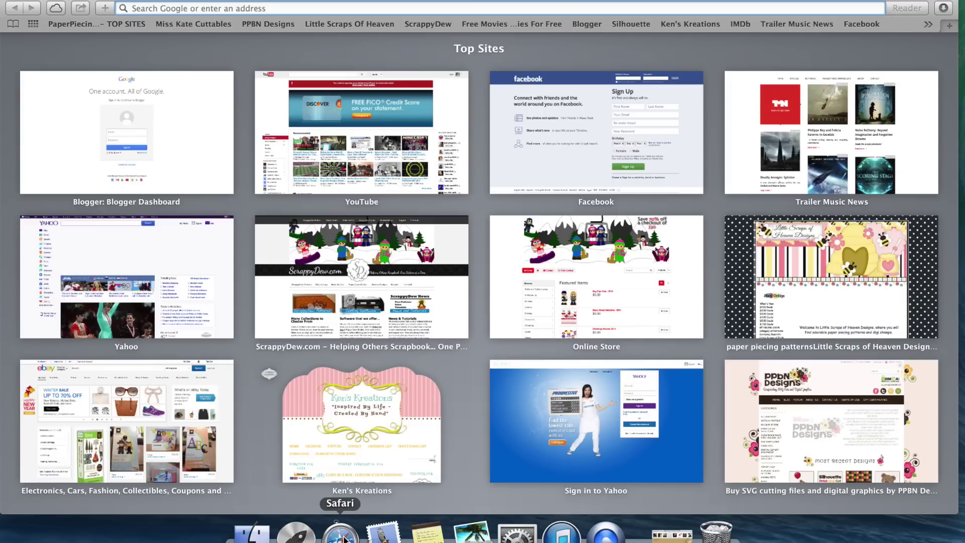
text(ww)
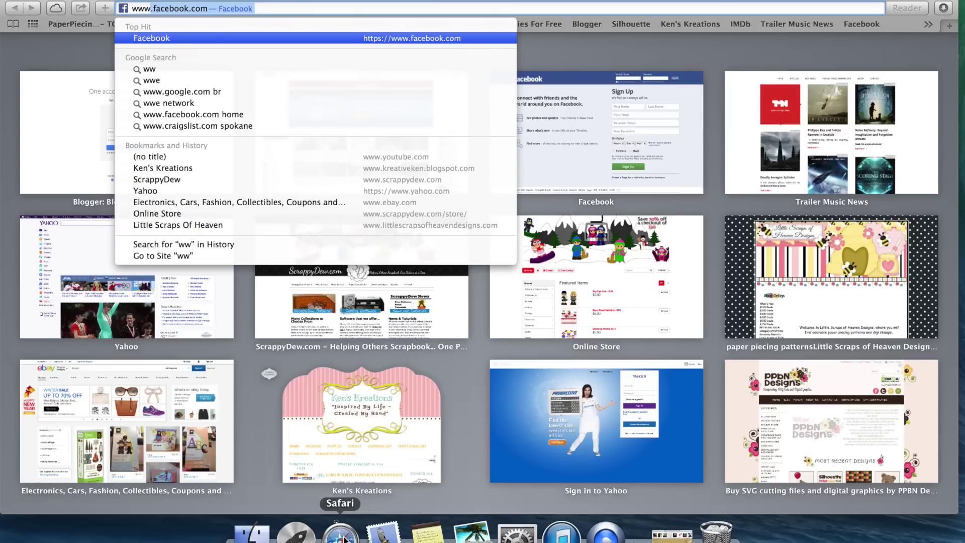
text(w.dafont.c)
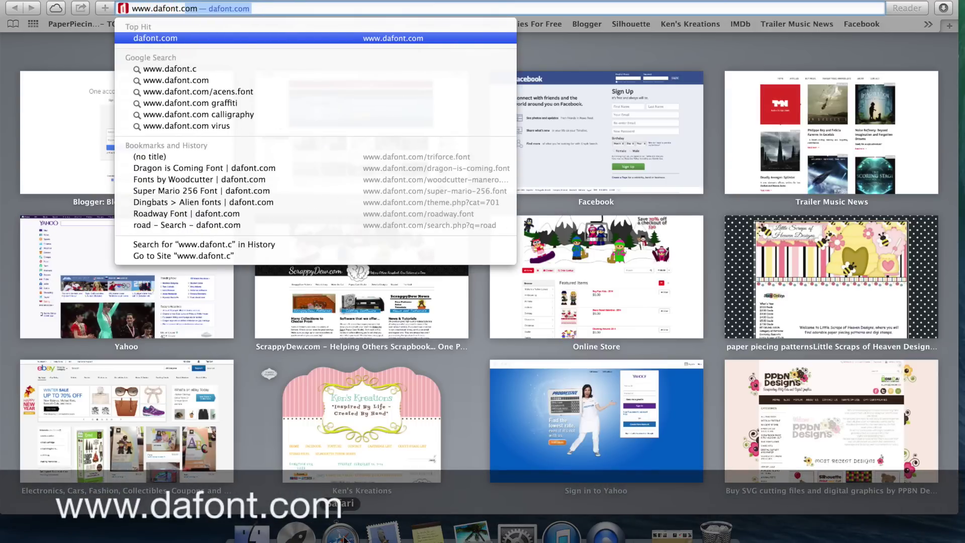
key(Return)
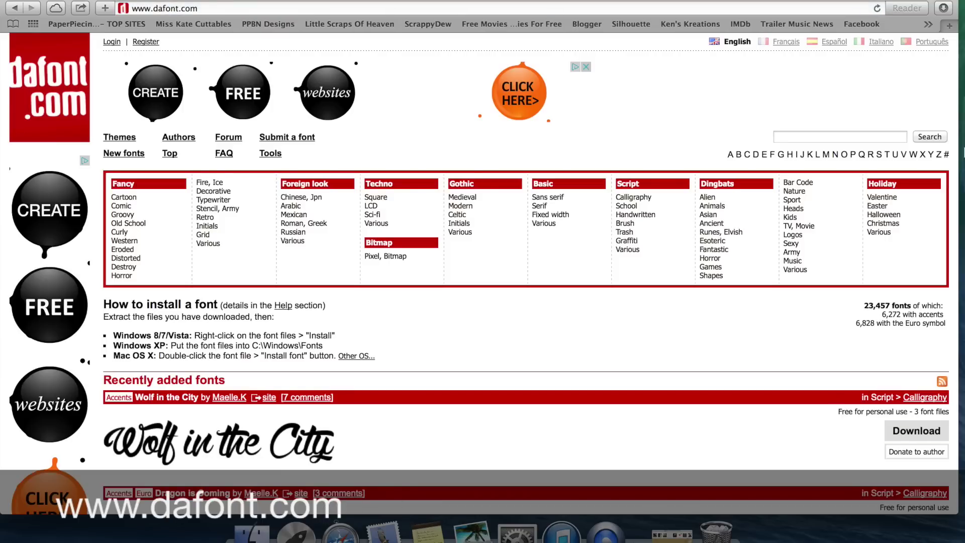
click(949, 27)
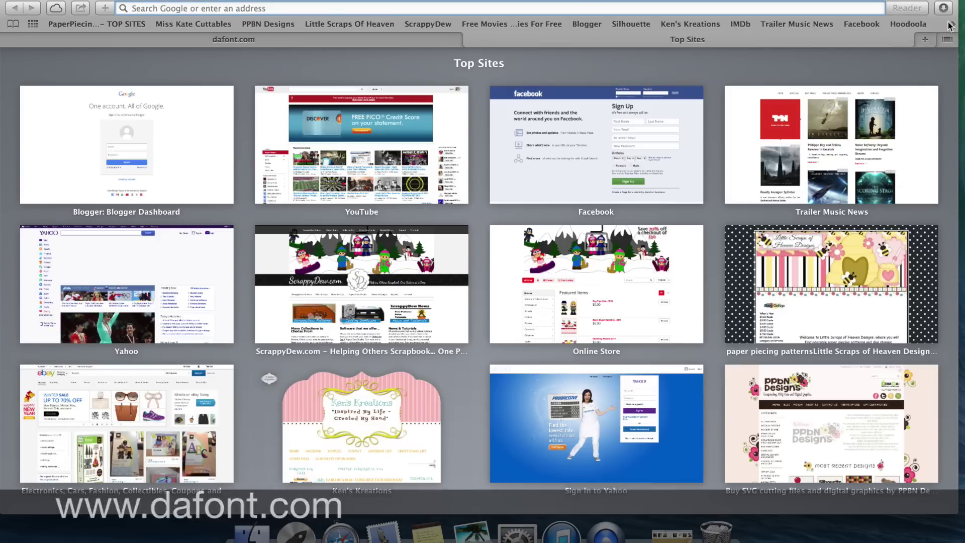
text(www.fontspa)
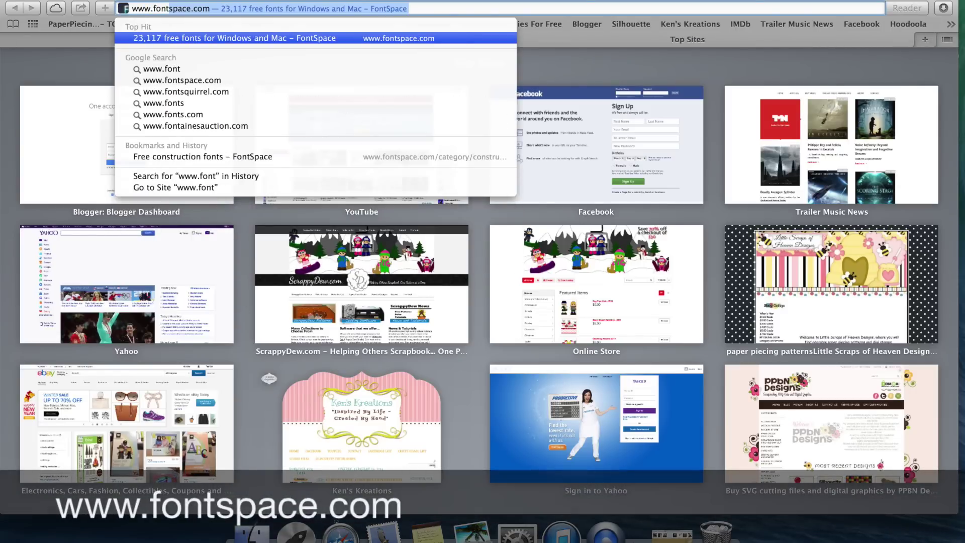
text(ce.com)
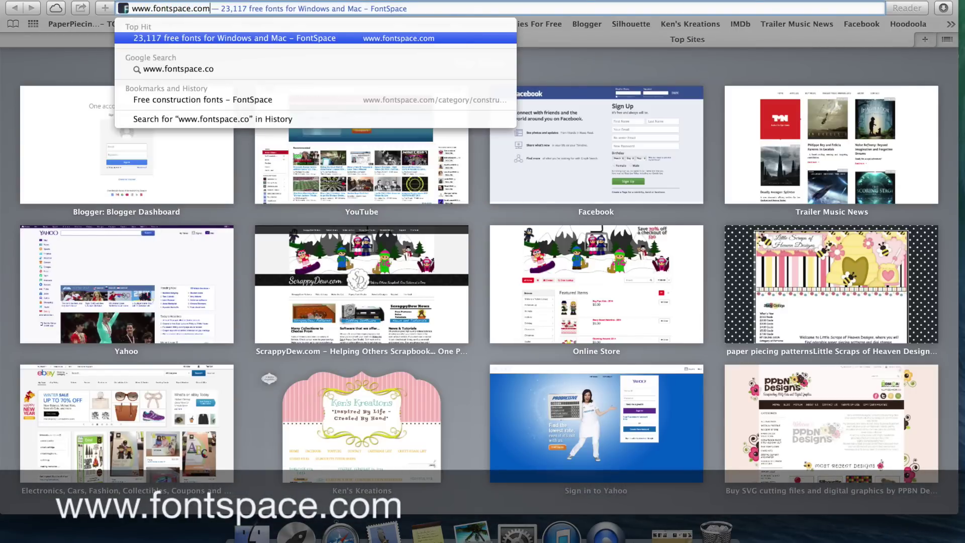
key(Return)
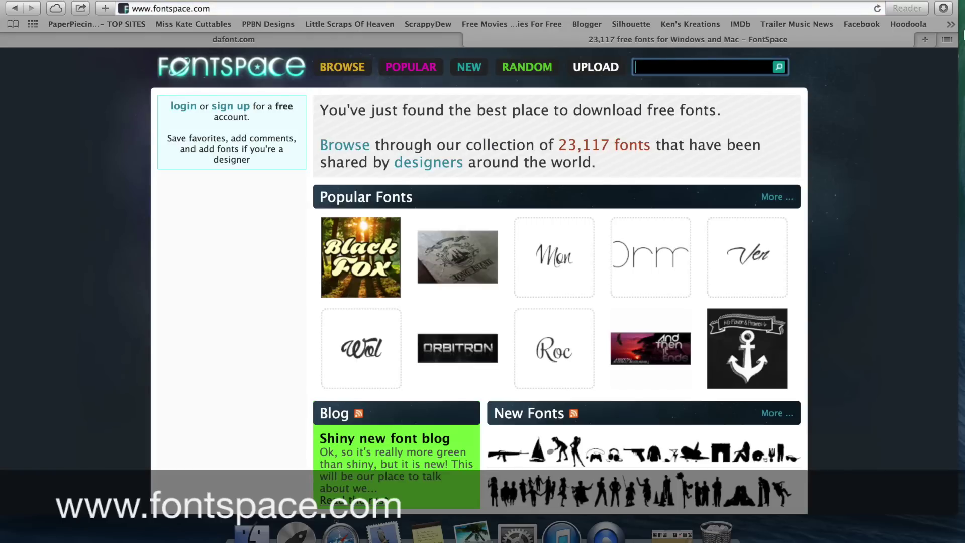
- Search Google for "zelda font" in a new tab, view the Triforce font page on dafont.com, and close that tab
click(928, 43)
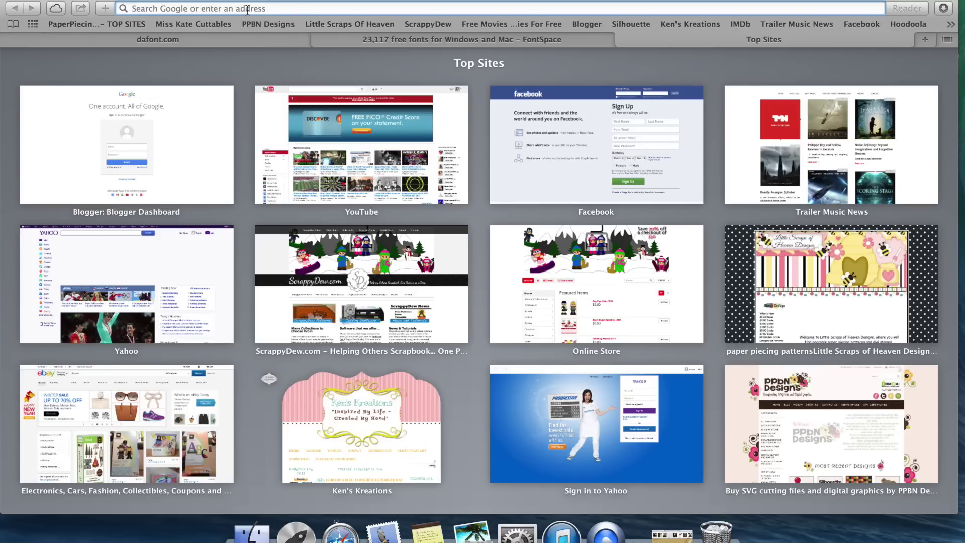
click(248, 9)
text(ze)
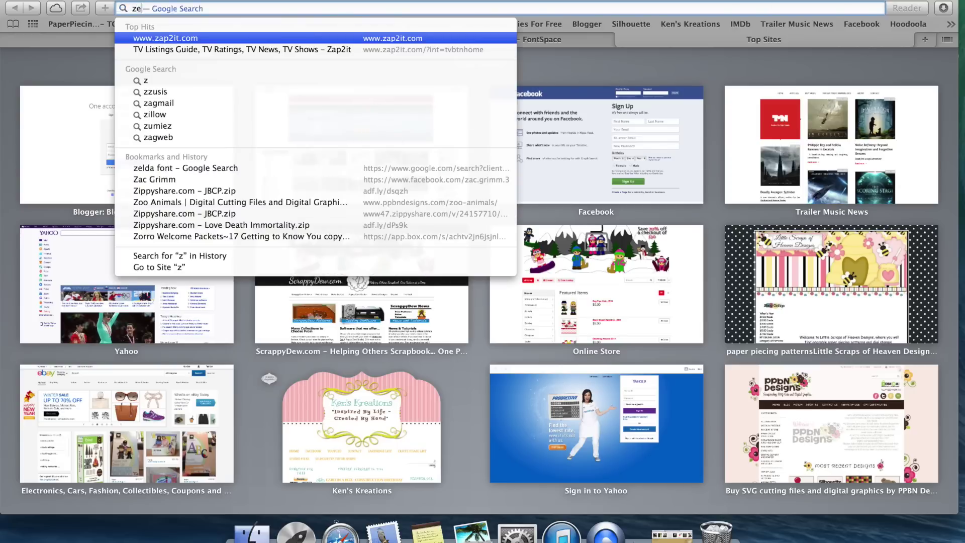
text(lda font)
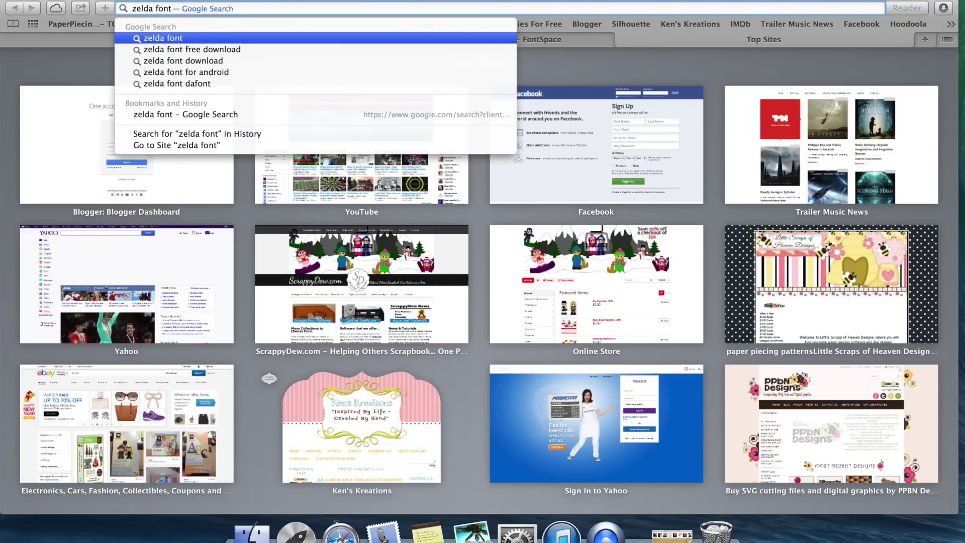
key(Return)
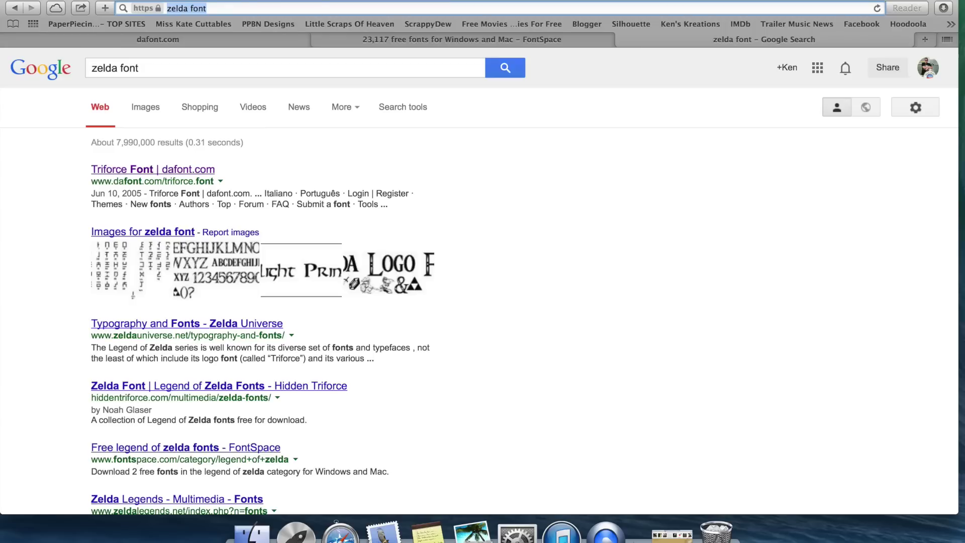
click(160, 170)
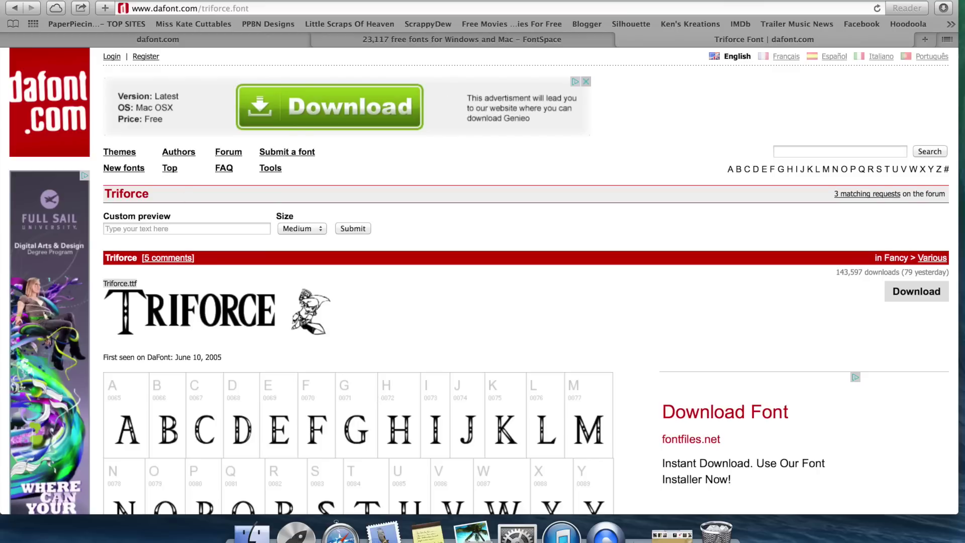
click(624, 40)
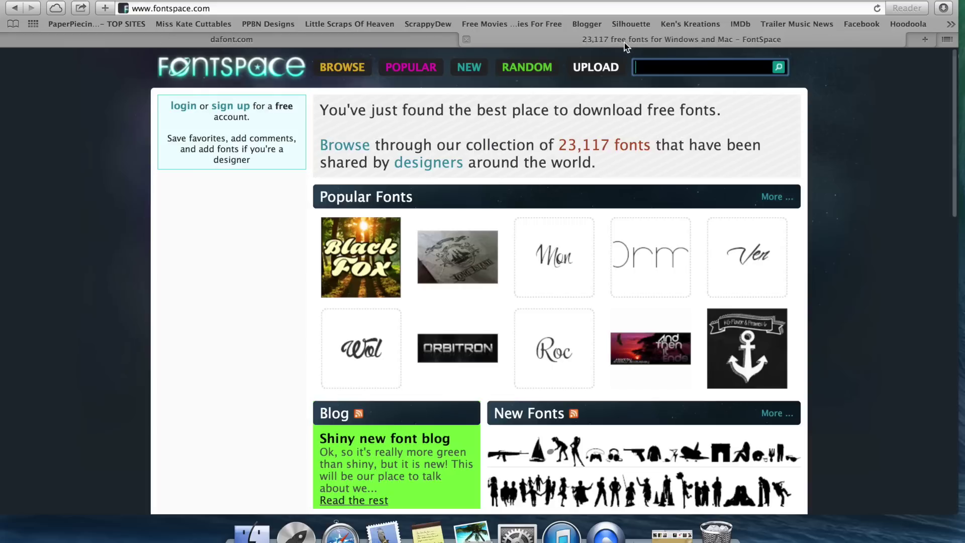
- Search dafont.com for "zelda" and look through the matching fonts
click(375, 41)
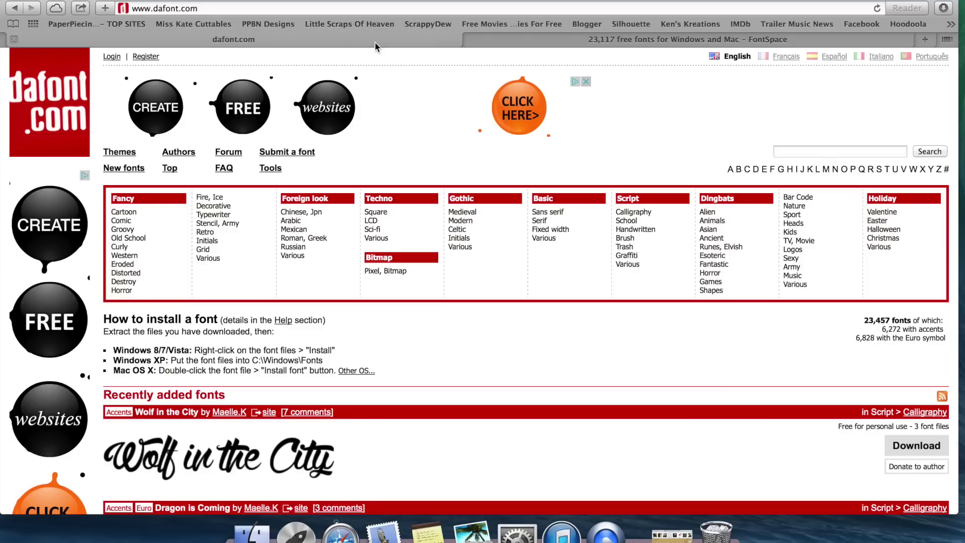
click(805, 152)
text(zelda)
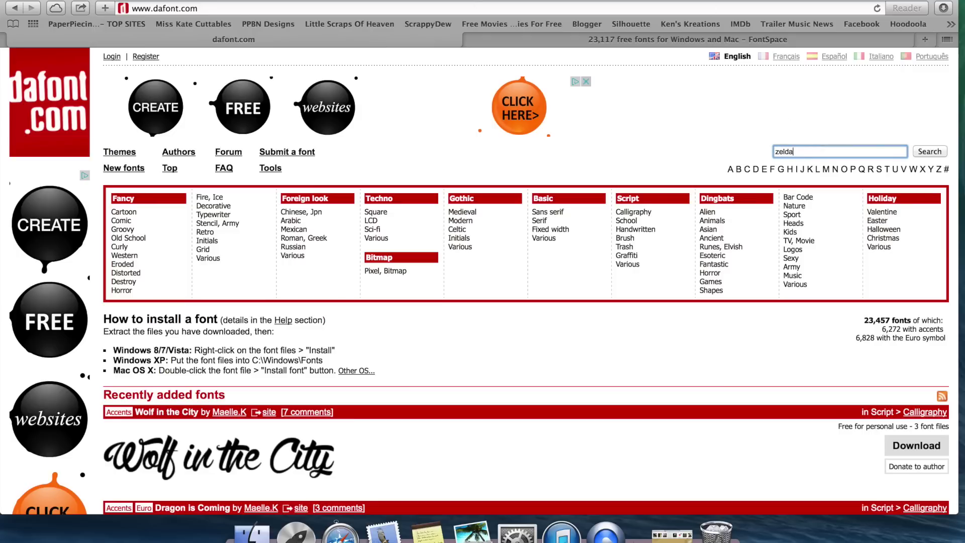
key(Return)
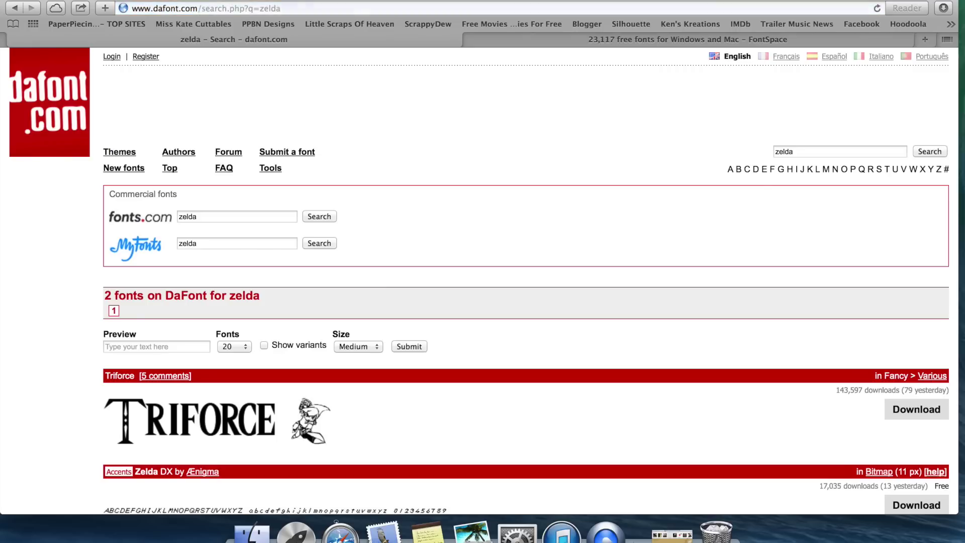
scroll(628, 361, down, 4)
scroll(628, 361, up, 5)
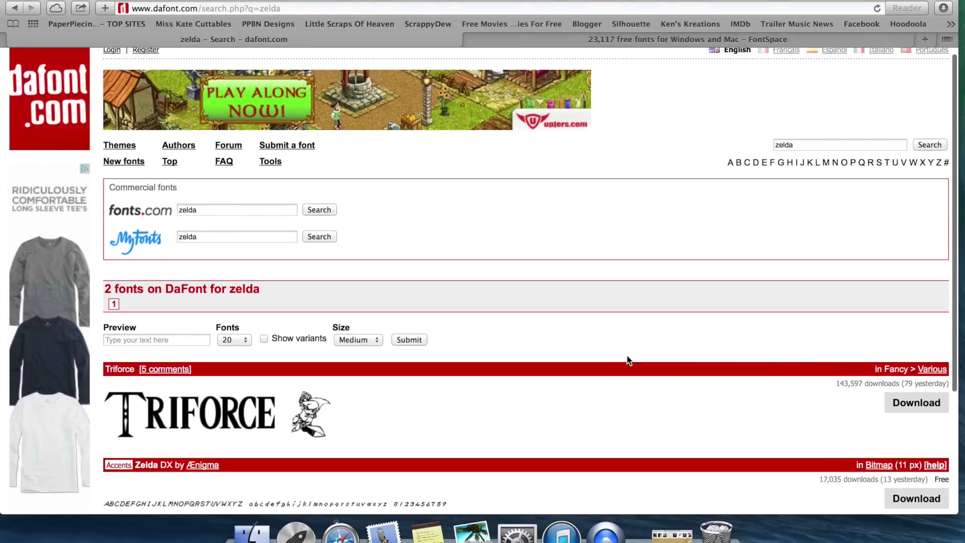
- Return to the dafont home page and open the Mickey font from the Fancy > Cartoon category
click(63, 130)
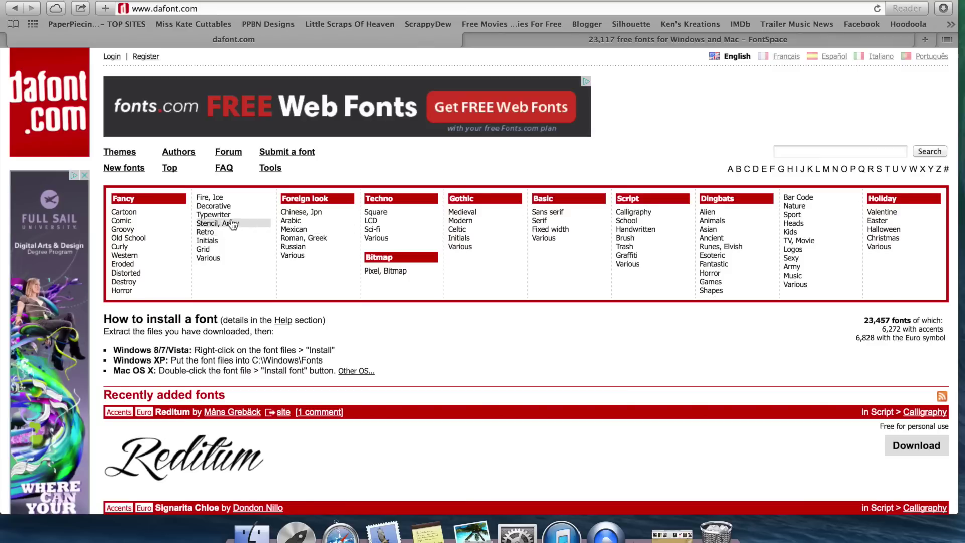
click(126, 215)
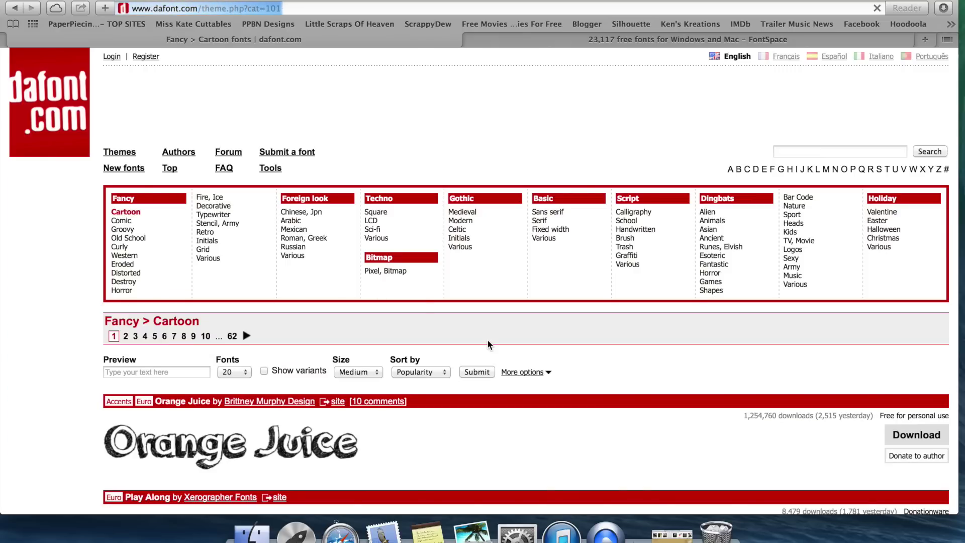
scroll(488, 345, down, 10)
scroll(488, 345, down, 12)
scroll(490, 343, down, 10)
scroll(488, 343, down, 2)
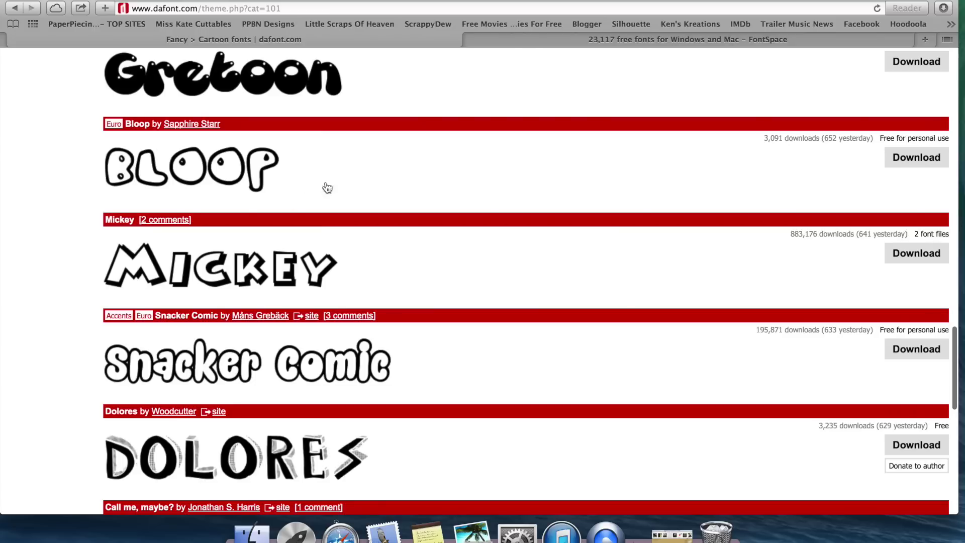
click(135, 253)
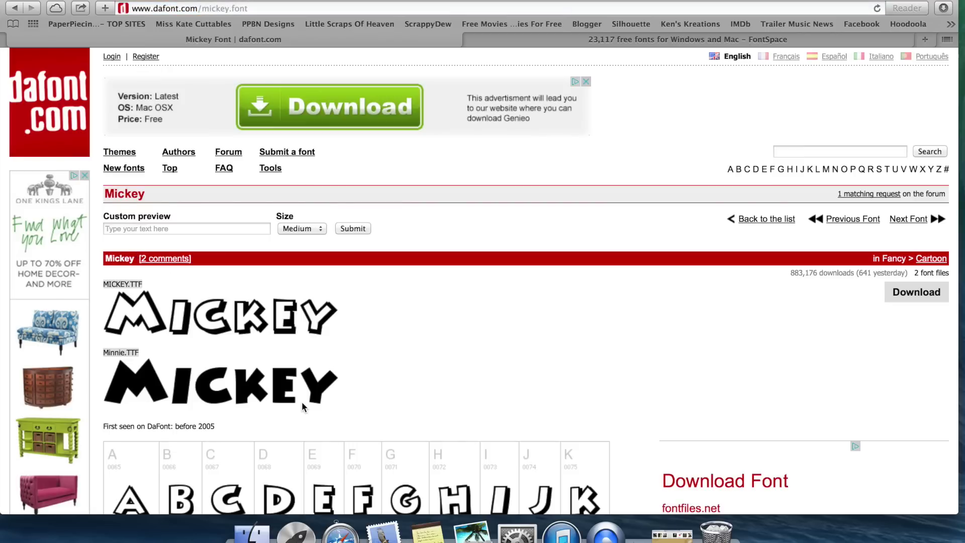
- Examine the Mickey font's character map, including letters, numerals, punctuation and accented characters
scroll(354, 385, down, 10)
scroll(354, 385, down, 7)
scroll(354, 384, down, 3)
scroll(353, 384, up, 3)
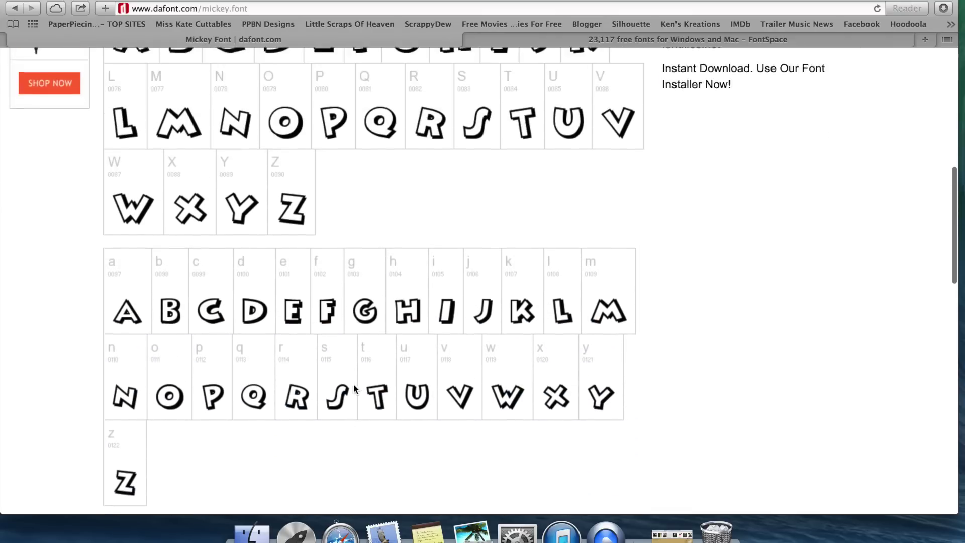
scroll(353, 384, up, 5)
scroll(351, 388, down, 1)
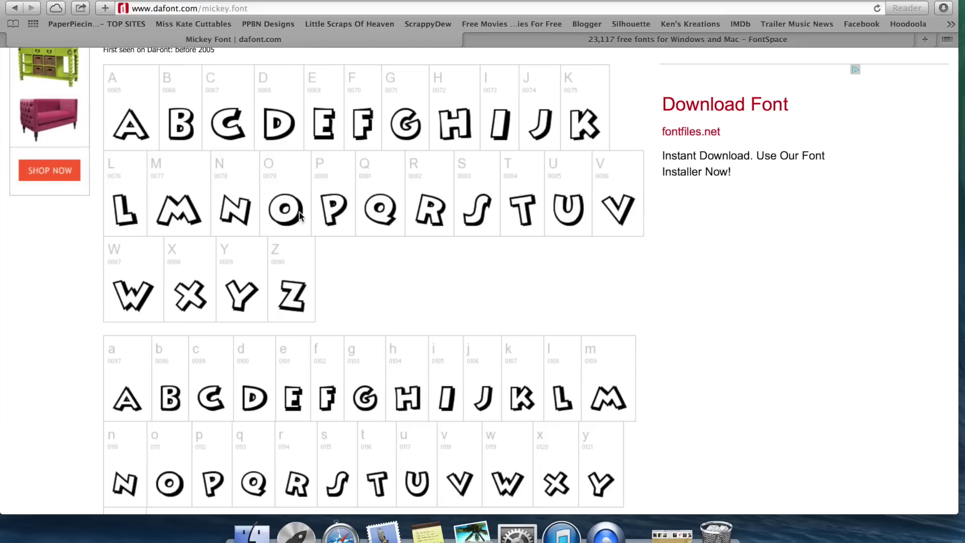
scroll(271, 372, down, 12)
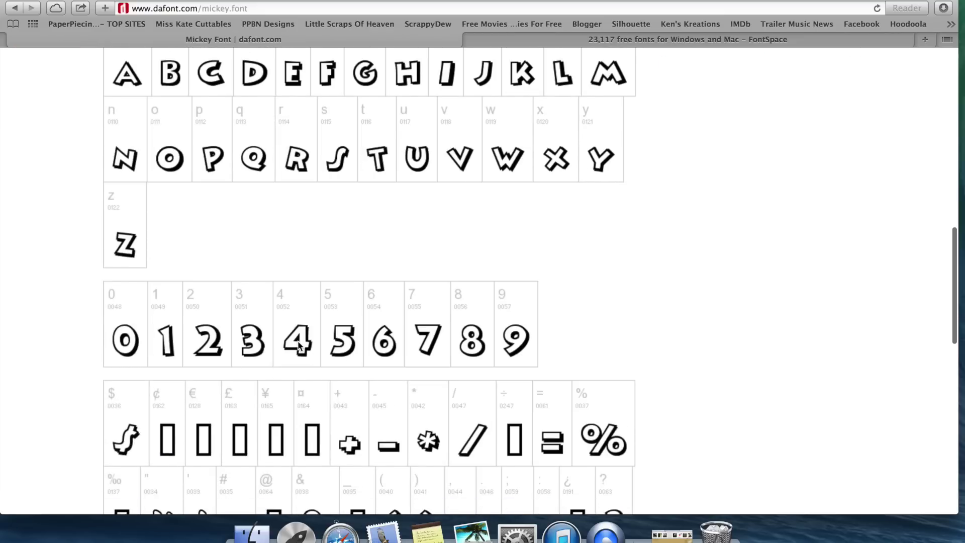
scroll(297, 345, down, 14)
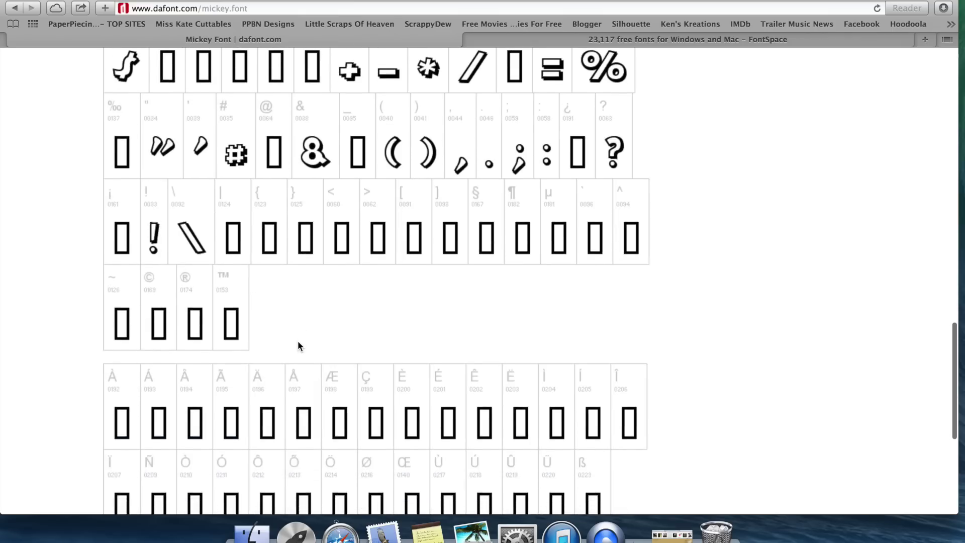
scroll(298, 346, down, 11)
scroll(298, 346, up, 3)
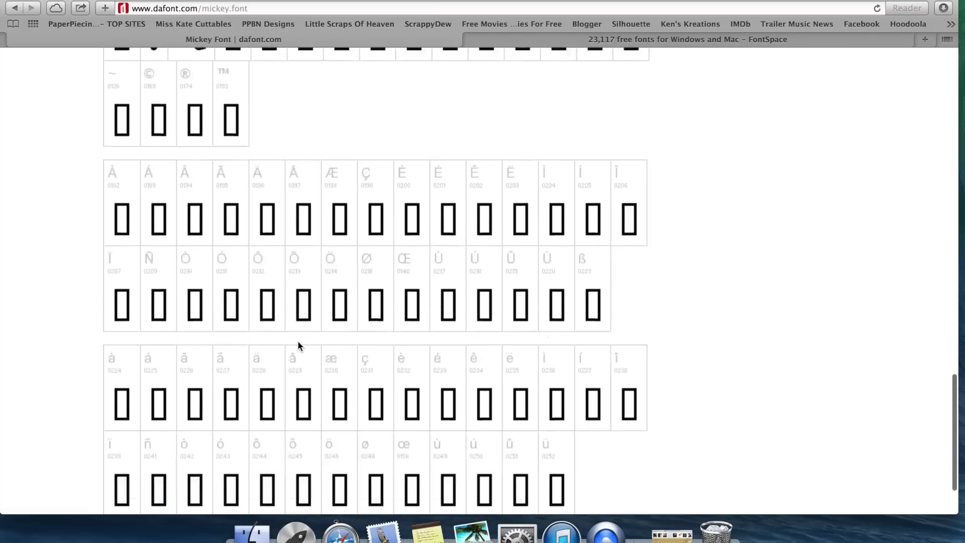
key(Home)
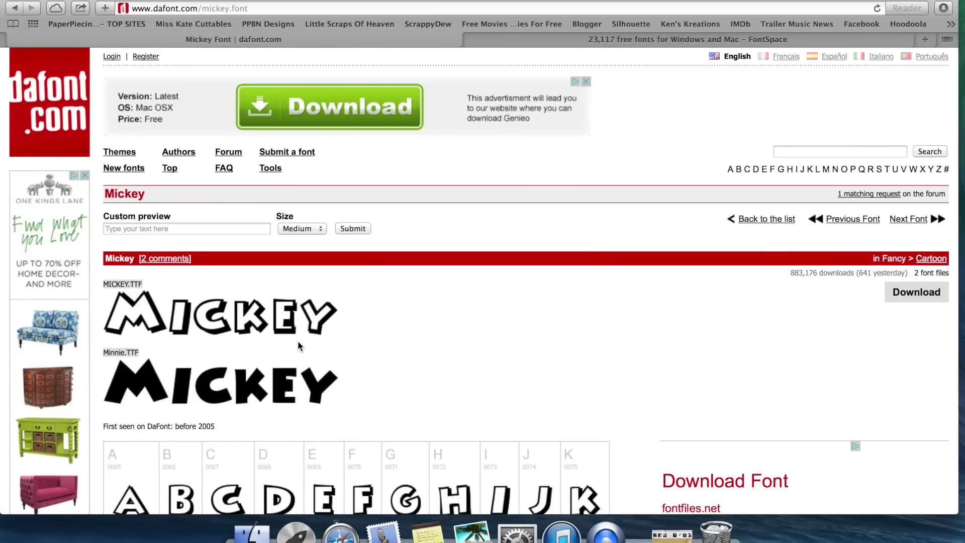
- Download the Mickey font and open the downloaded mickey folder
click(922, 293)
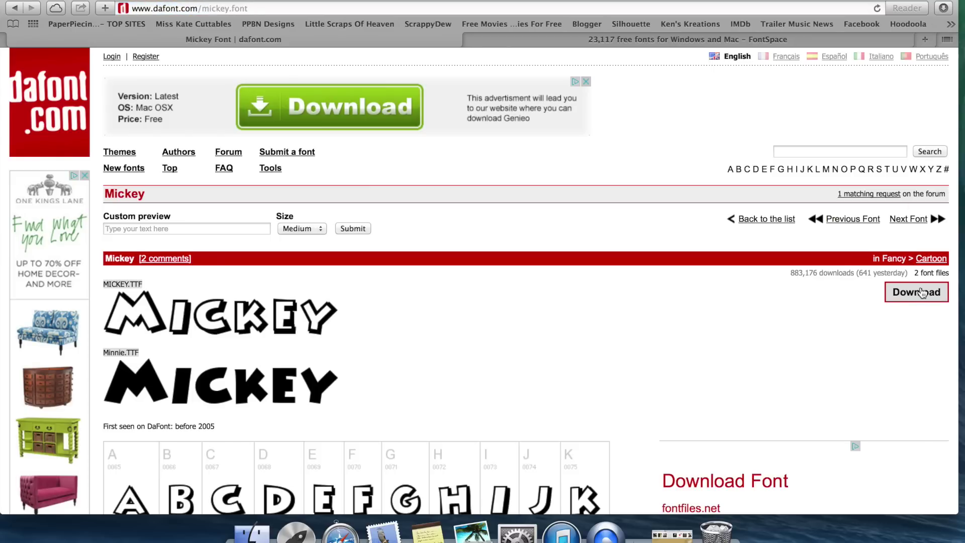
click(943, 8)
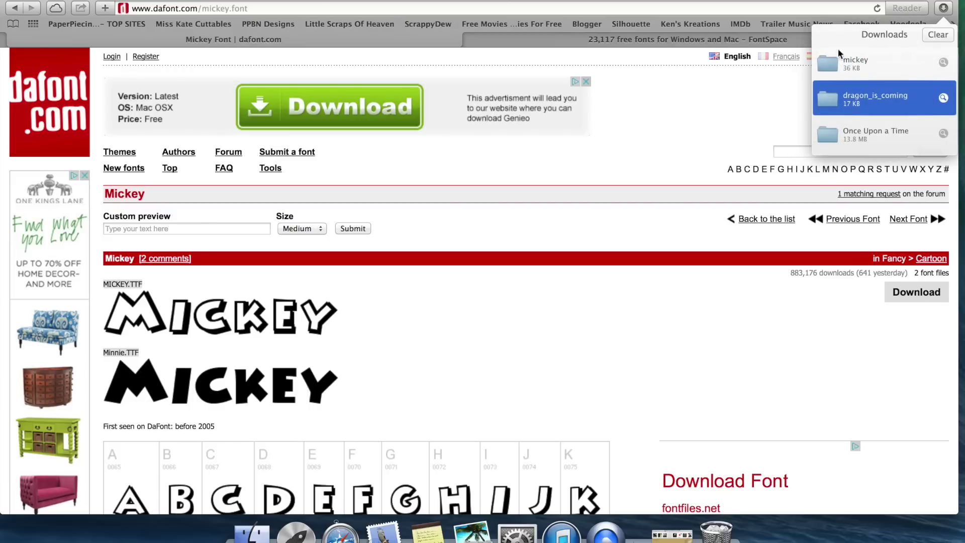
double_click(827, 62)
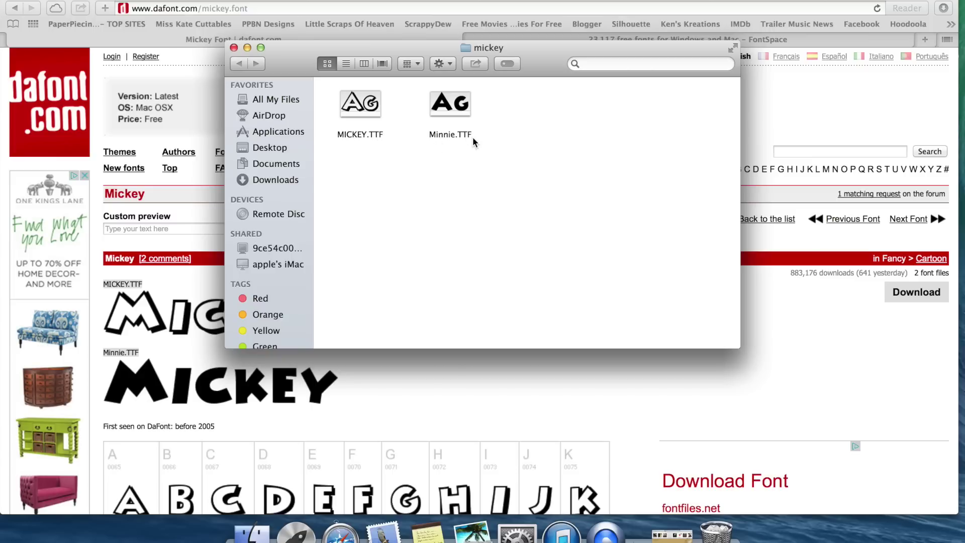
- Install MICKEY.TTF from the mickey folder, ticking it in the font validation list to go ahead with the installation
double_click(366, 110)
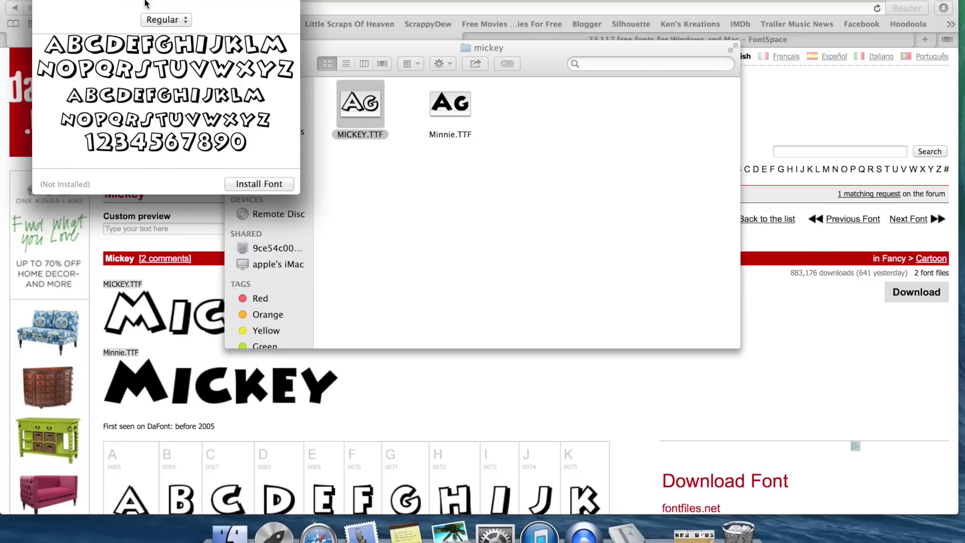
click(283, 185)
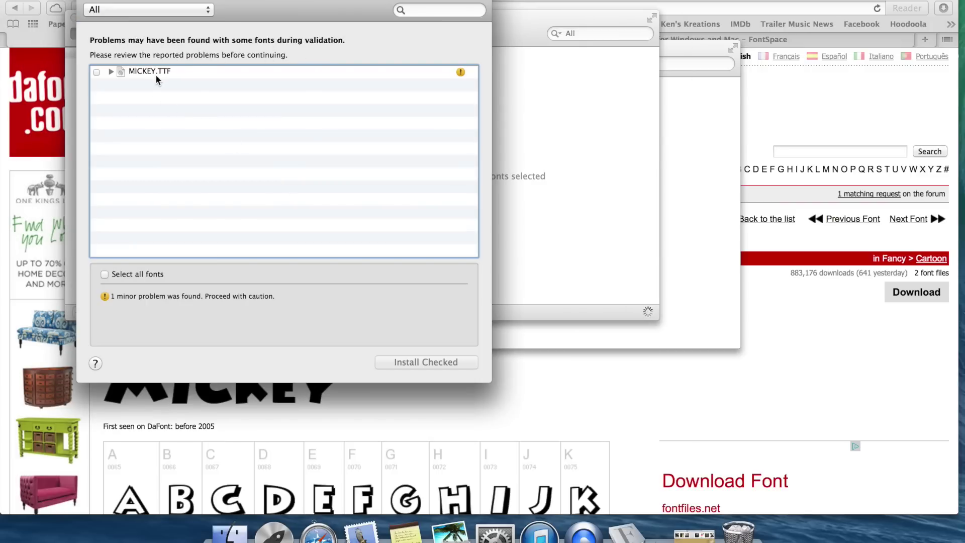
click(96, 72)
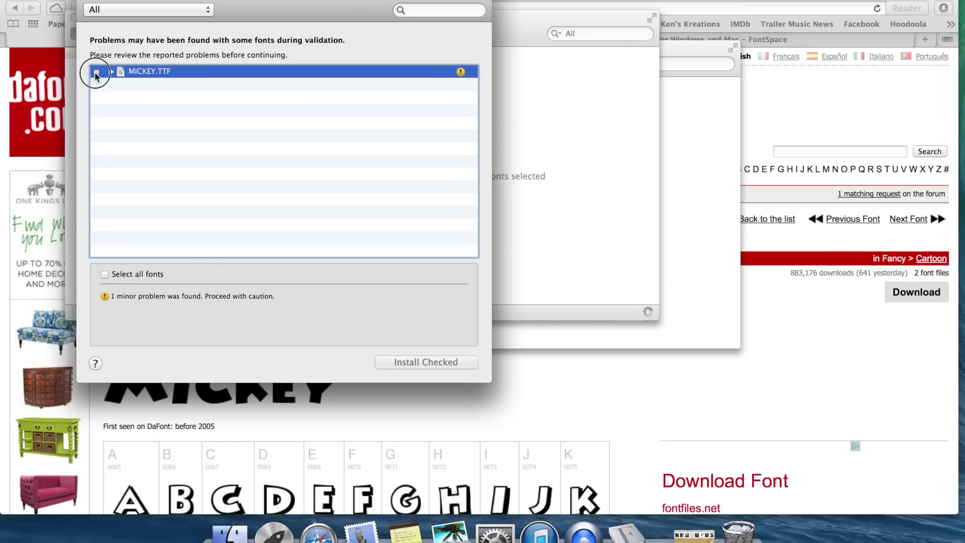
click(443, 367)
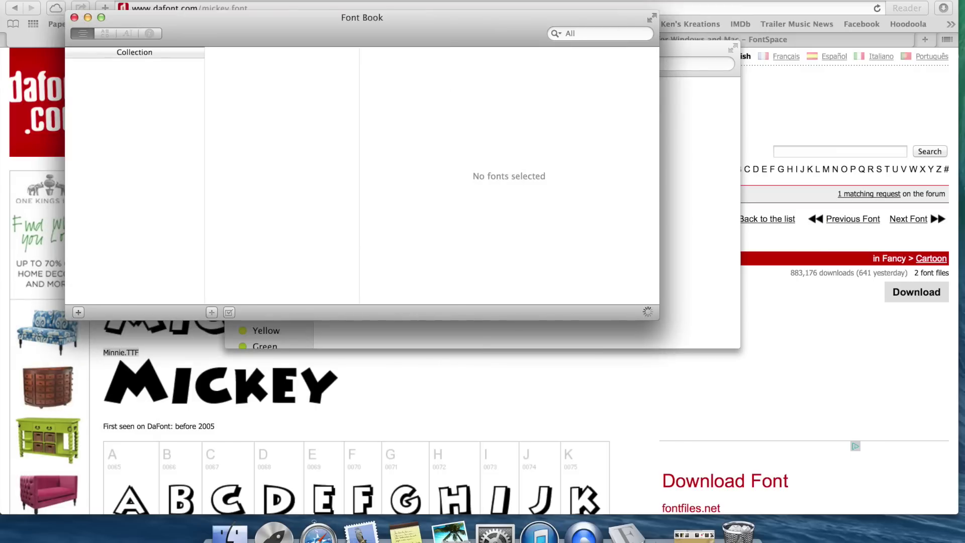
- Install Minnie.TTF from the mickey folder, ticking it in the font validation list, and close Font Book and the folder
click(73, 19)
double_click(445, 105)
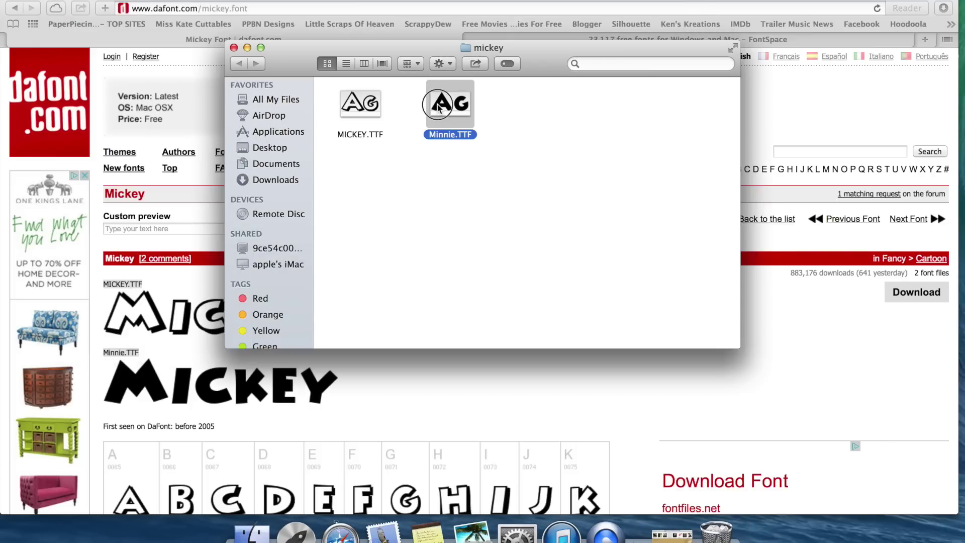
click(269, 183)
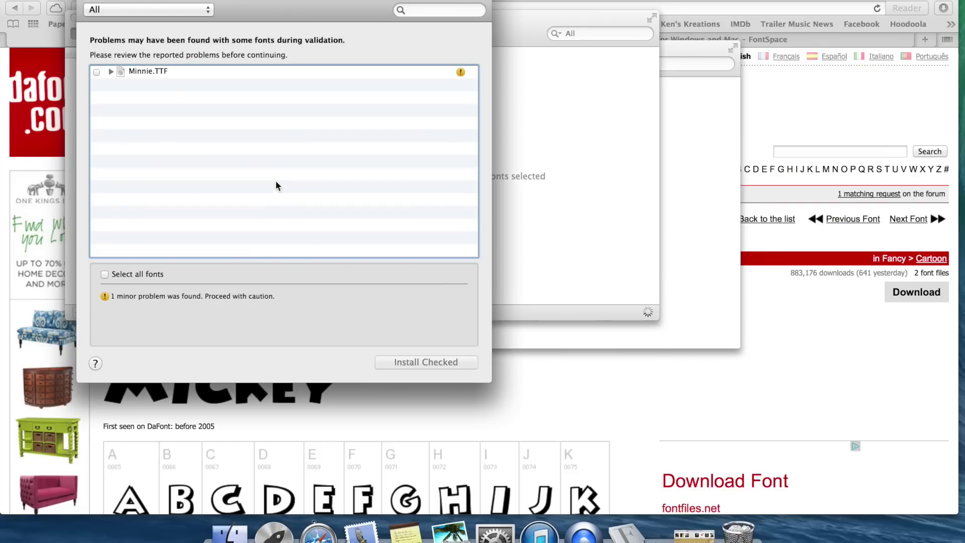
click(96, 72)
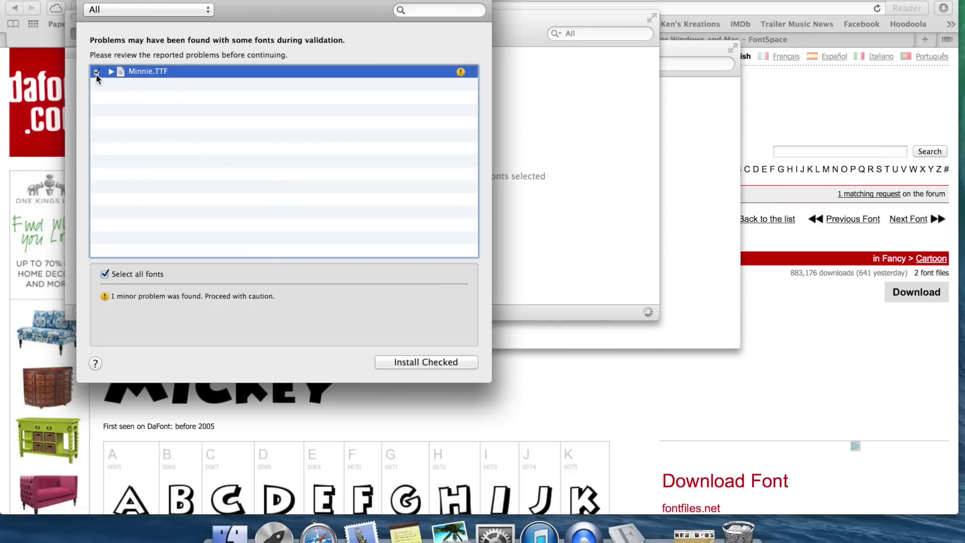
click(442, 363)
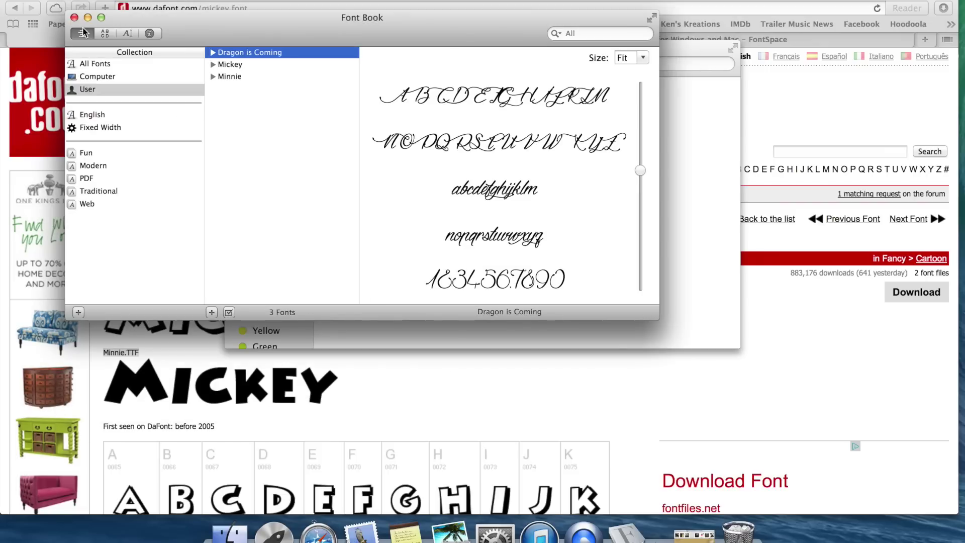
click(74, 18)
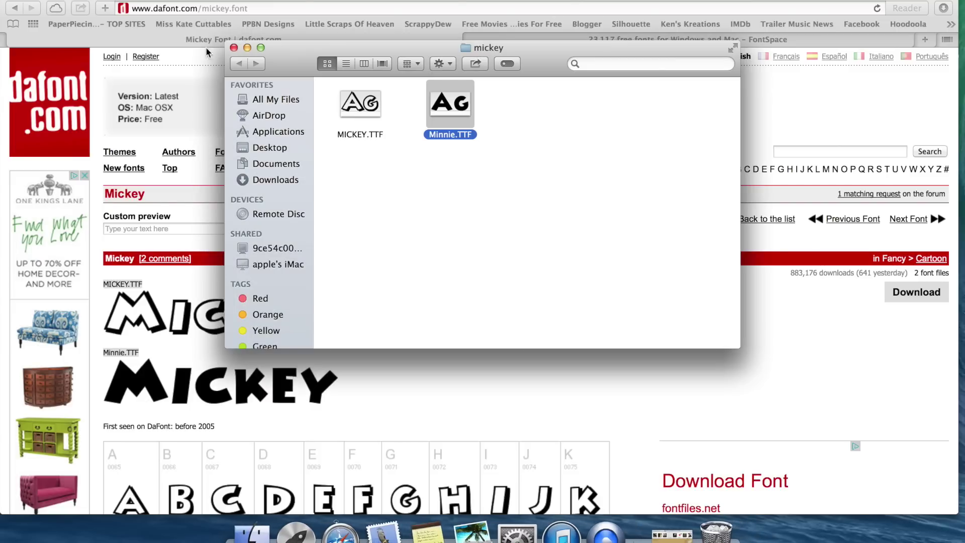
click(234, 48)
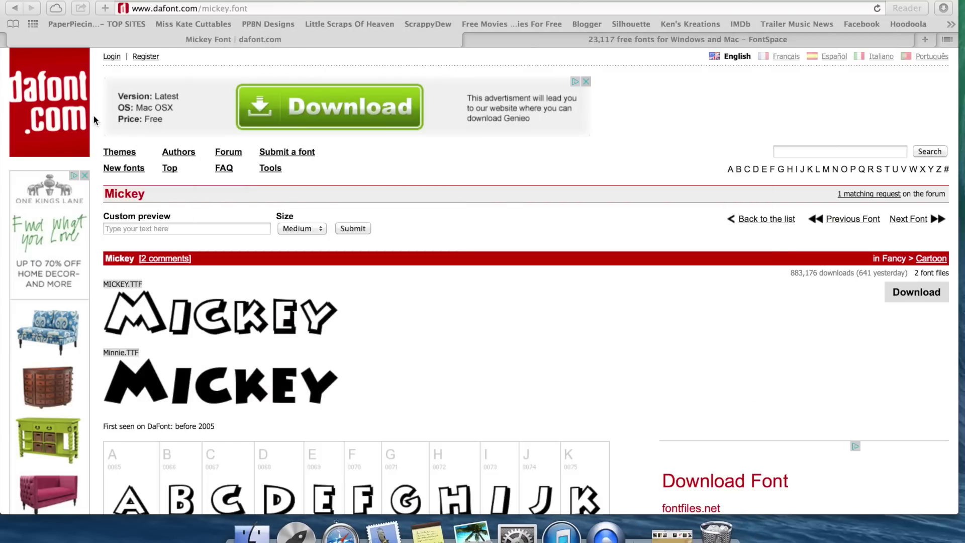
- Return to the dafont home page and browse the fonts in the Dingbats > Alien category
click(65, 106)
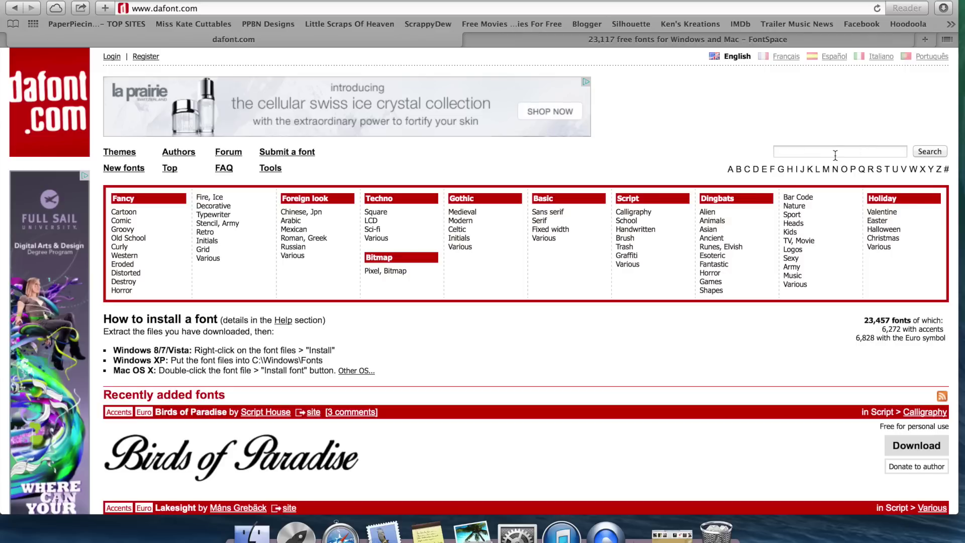
click(706, 213)
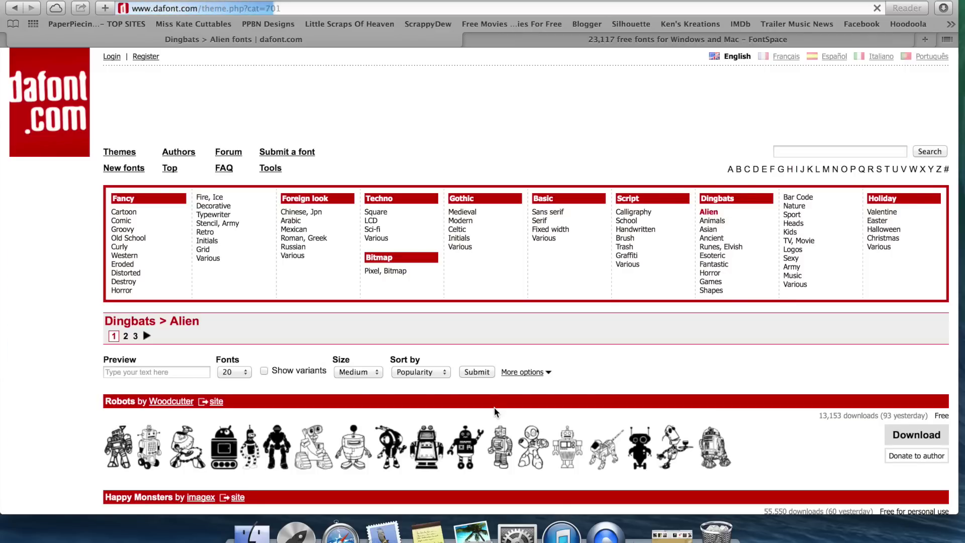
scroll(496, 410, down, 3)
scroll(496, 413, down, 5)
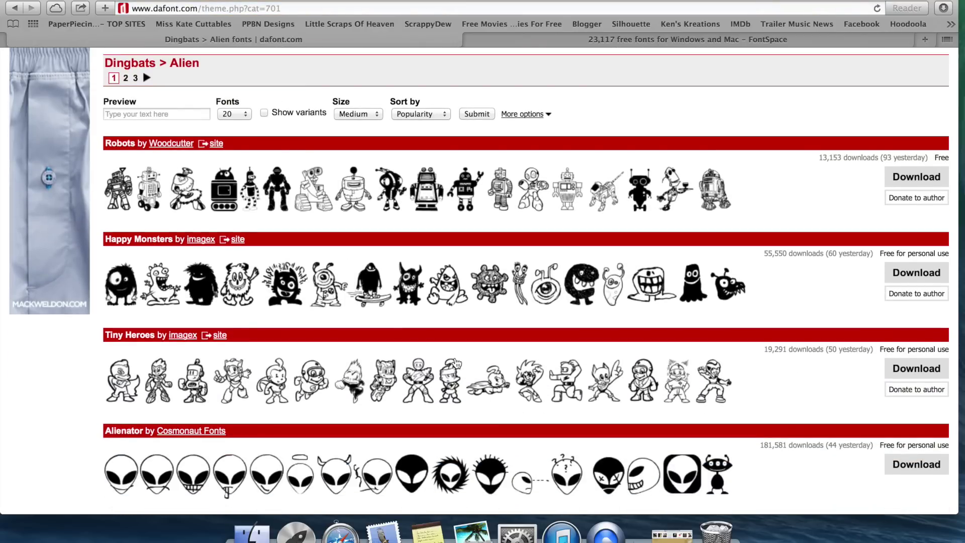
scroll(455, 363, down, 12)
scroll(455, 356, down, 8)
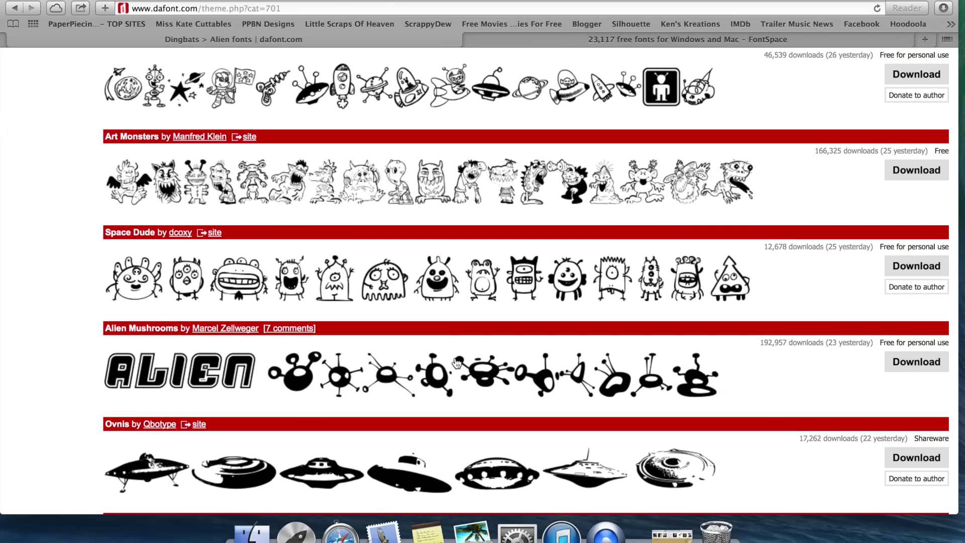
scroll(456, 363, down, 9)
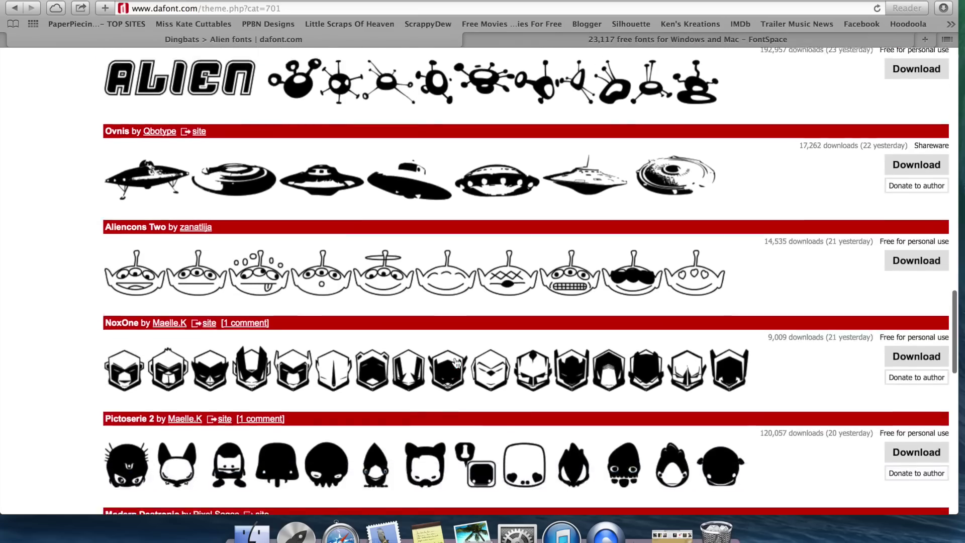
scroll(456, 363, down, 10)
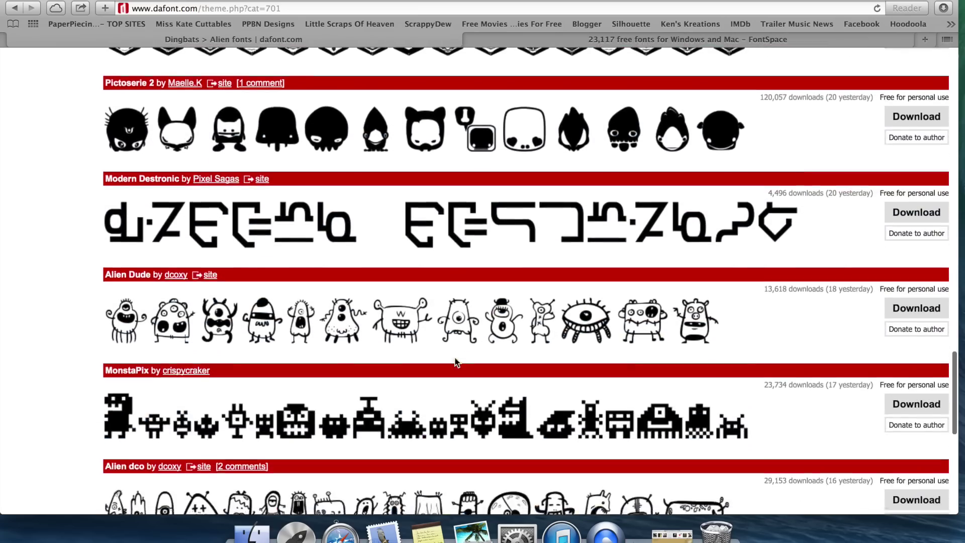
scroll(455, 359, up, 20)
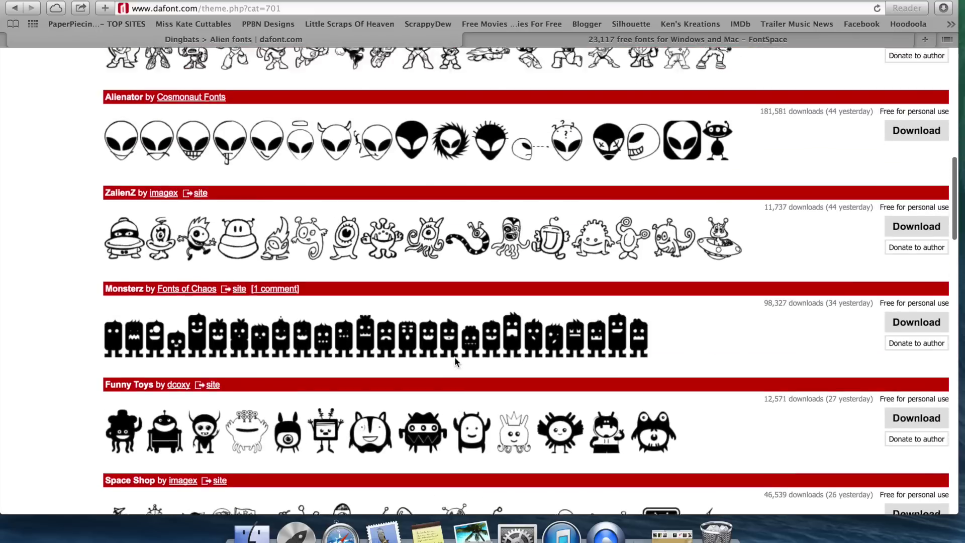
scroll(456, 363, down, 3)
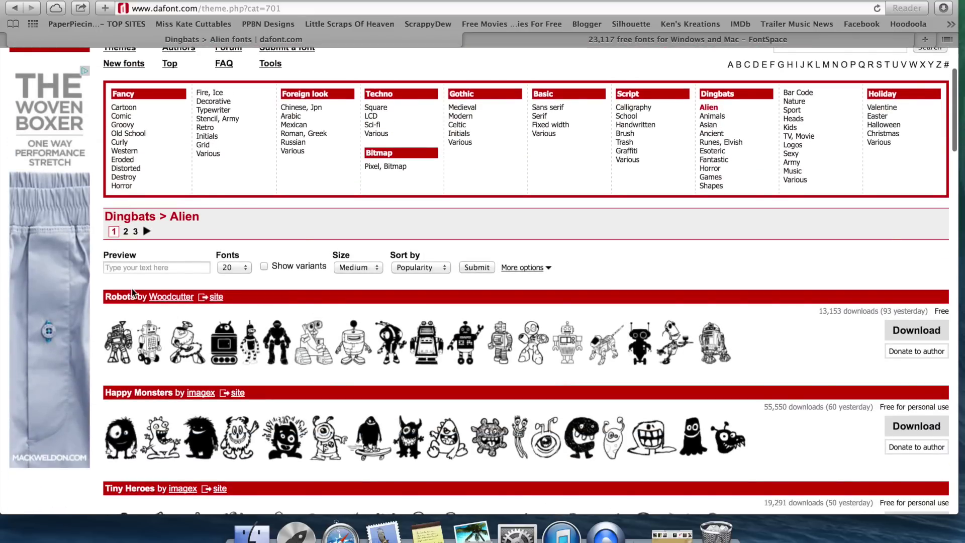
- Open the Robots font's page and examine its character map
click(115, 297)
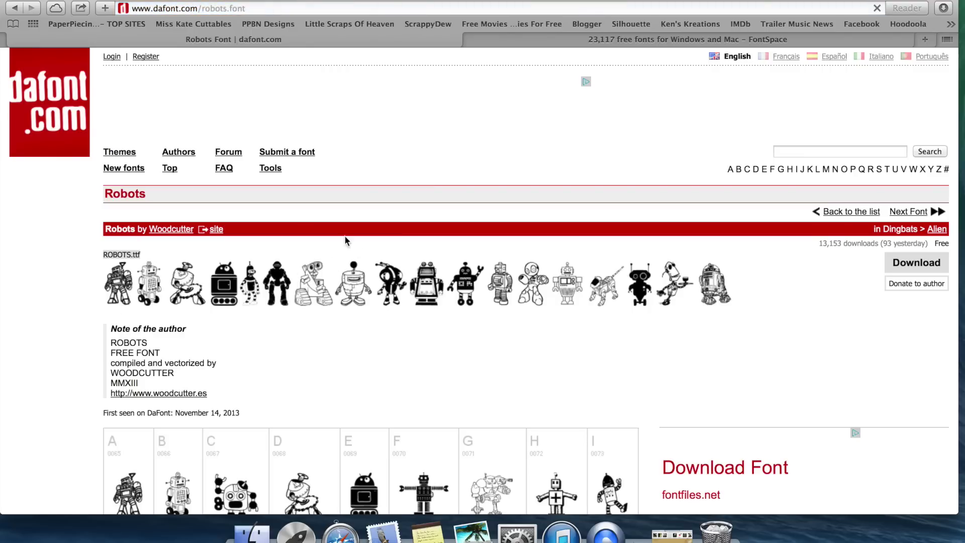
scroll(329, 327, down, 5)
scroll(329, 326, up, 4)
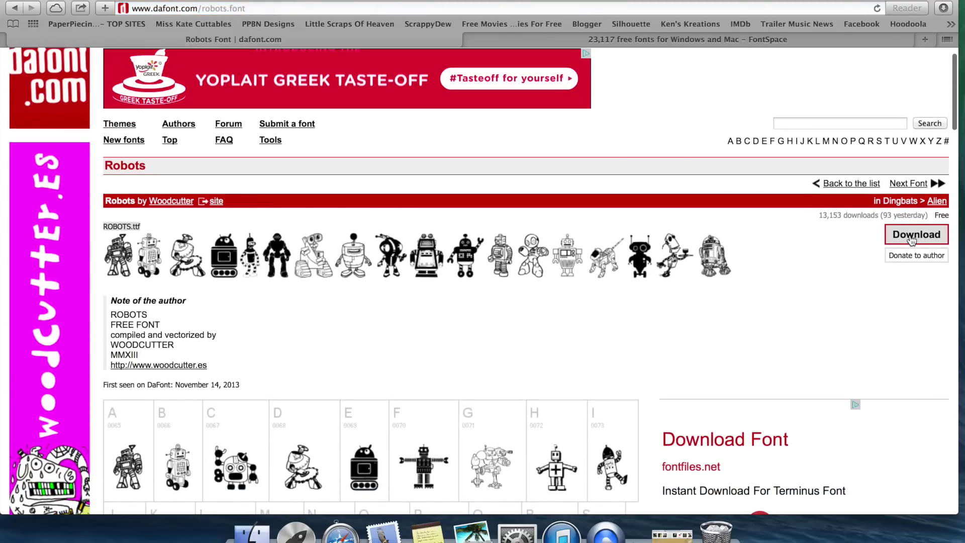
scroll(249, 386, down, 8)
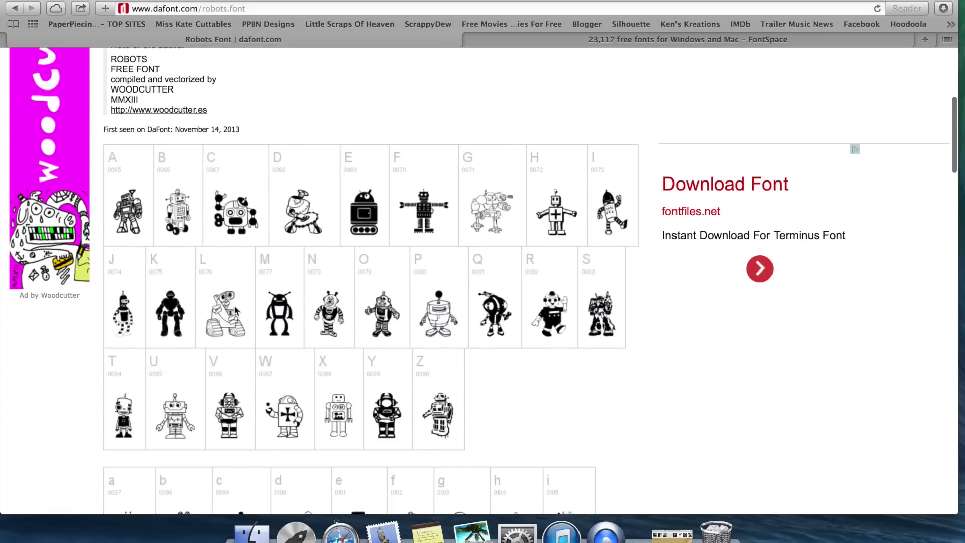
scroll(235, 309, up, 8)
- Download the Robots font, open the downloaded font file, install it and close Font Book
click(909, 267)
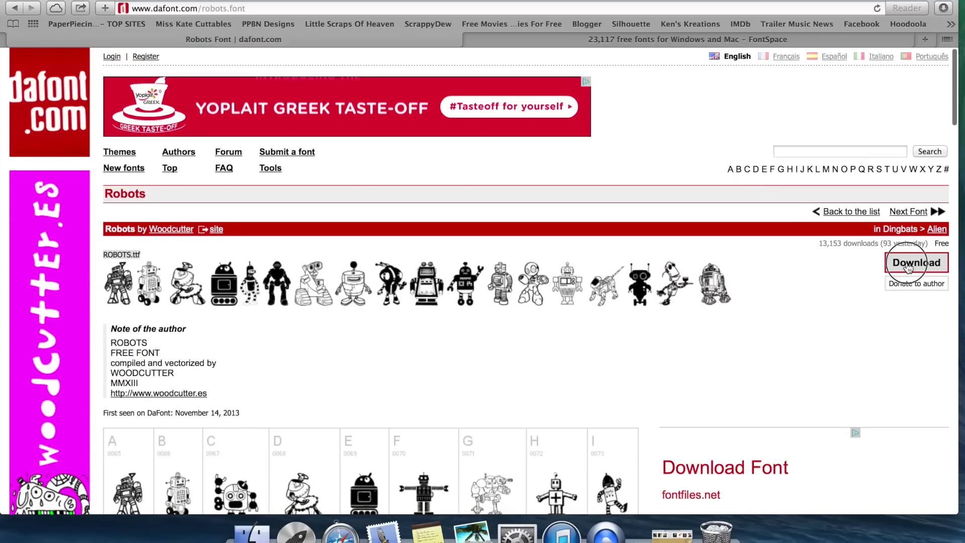
click(943, 7)
double_click(841, 64)
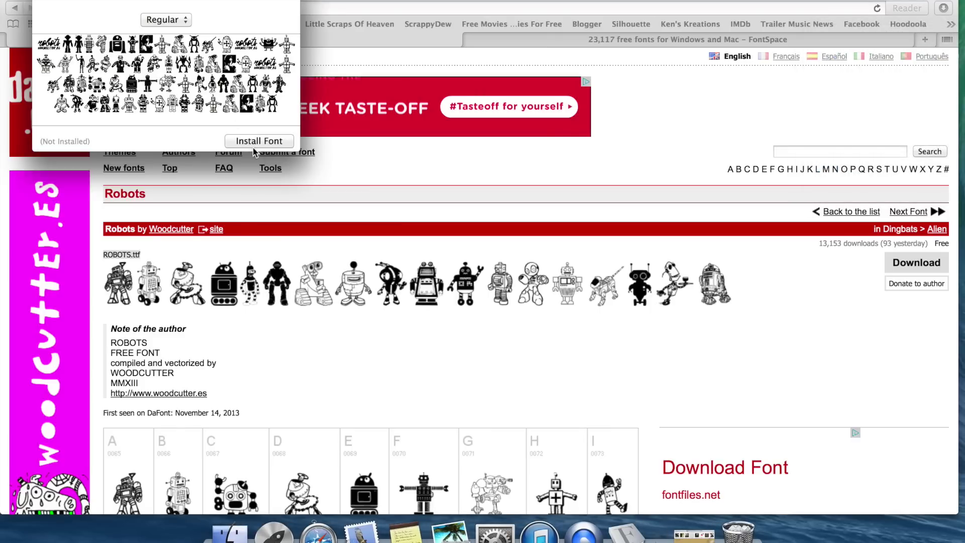
click(258, 141)
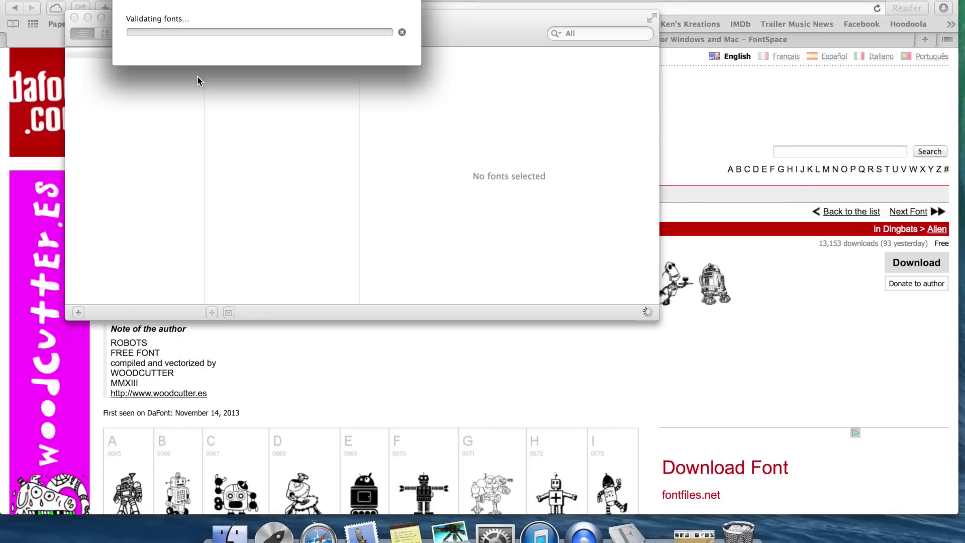
click(76, 18)
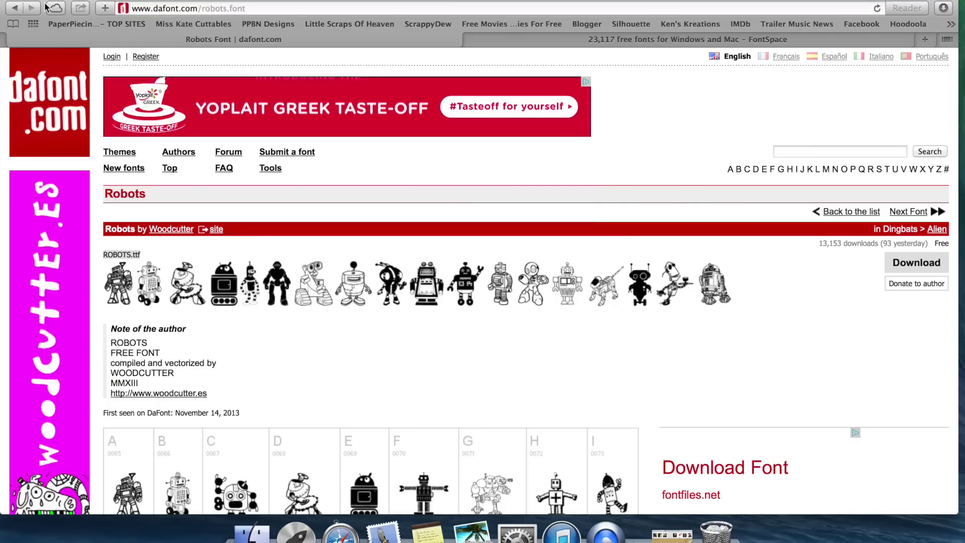
- Leave the browser, launch Silhouette Studio from the Applications folder and close the Finder window
mouse_move(26, 1)
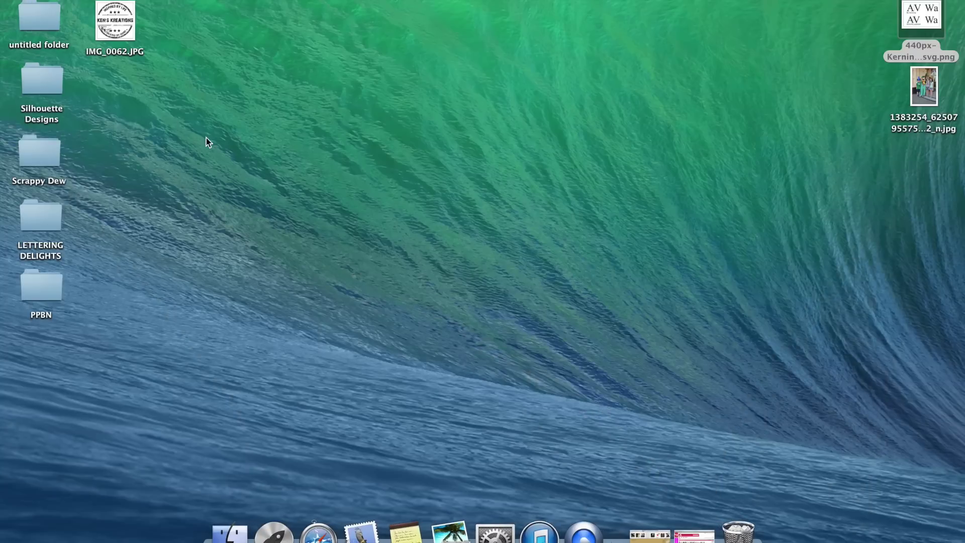
click(228, 534)
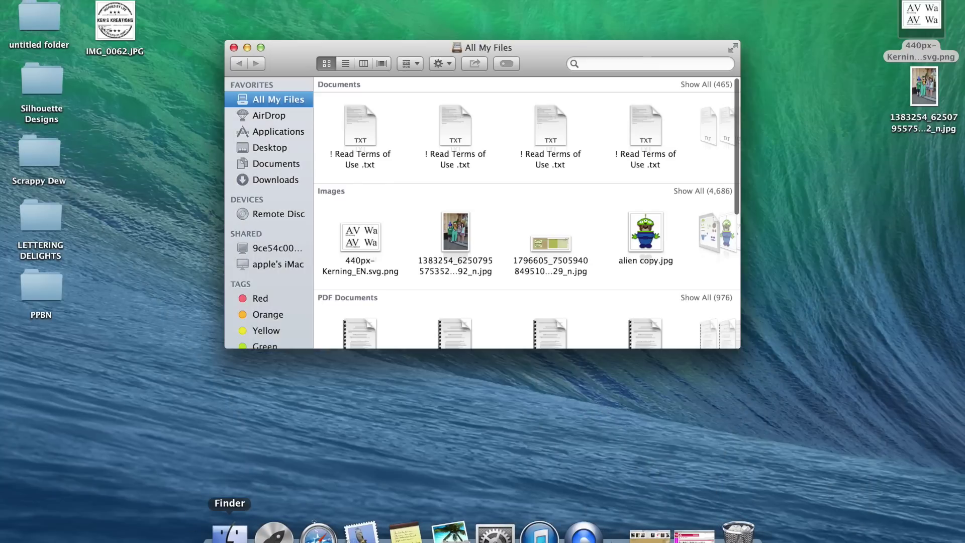
click(270, 136)
double_click(351, 342)
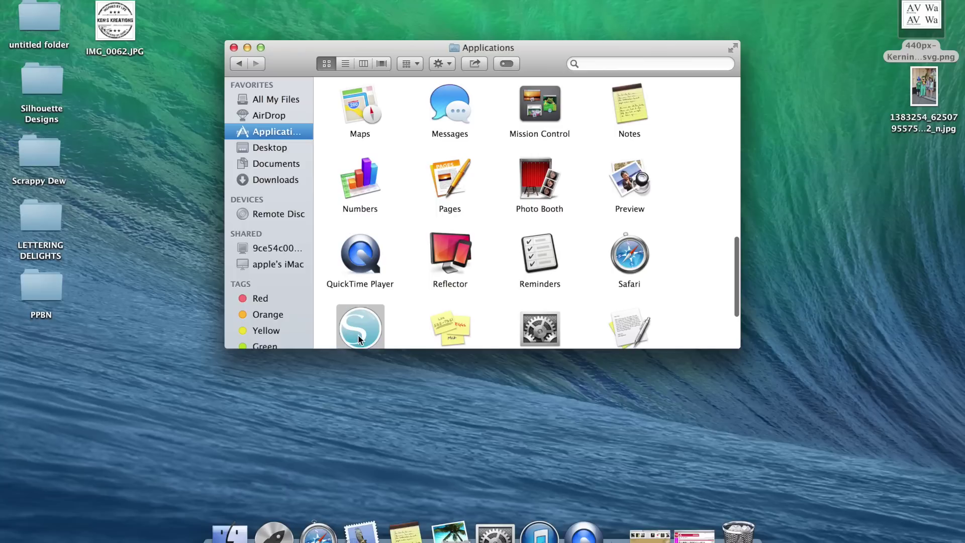
click(234, 50)
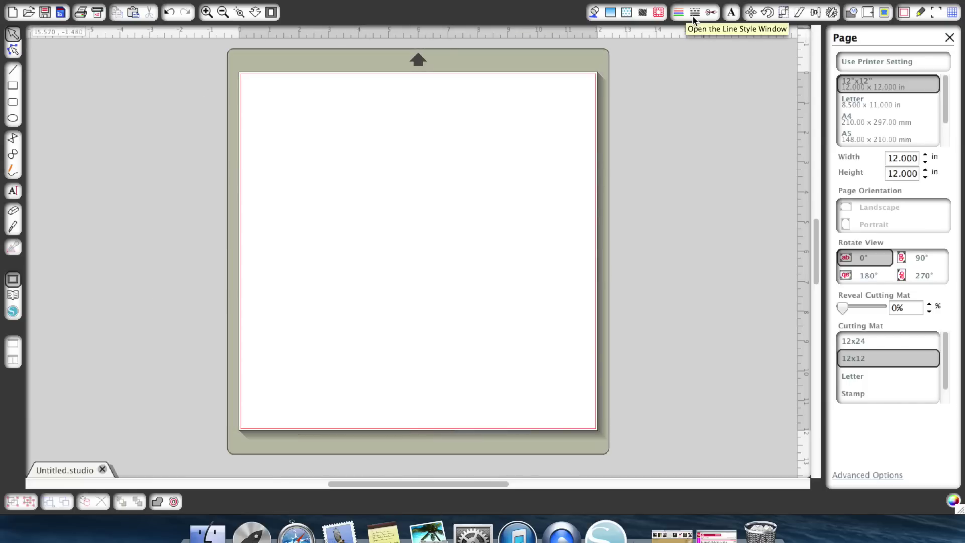
- Open the text style settings and choose the Mickey font by name
click(738, 16)
double_click(874, 64)
mouse_move(945, 86)
mouse_down()
mouse_move(946, 116)
mouse_move(949, 75)
mouse_up()
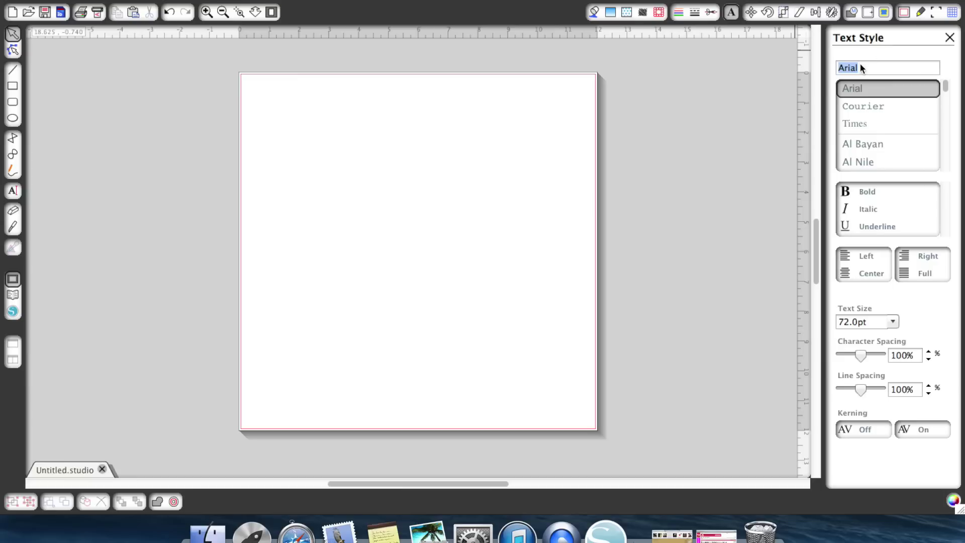
text(mickey)
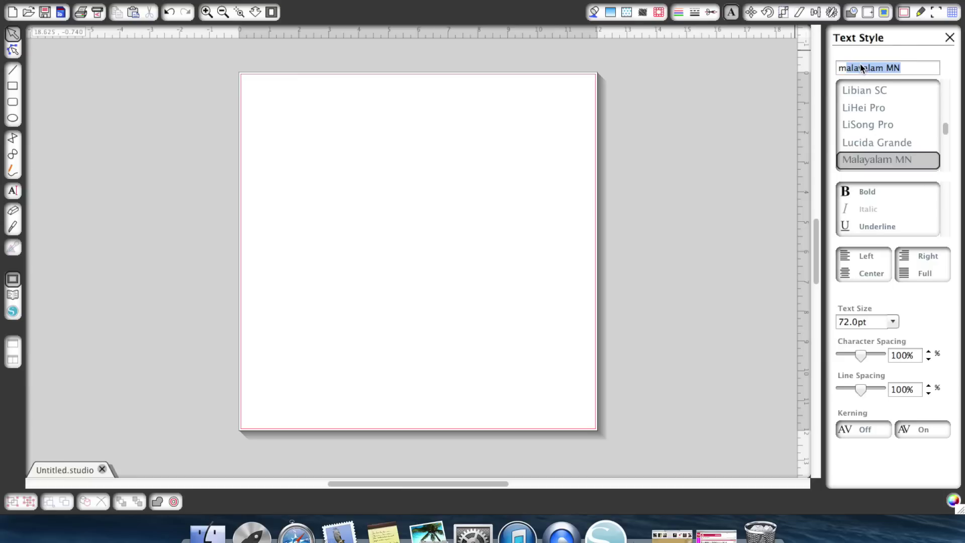
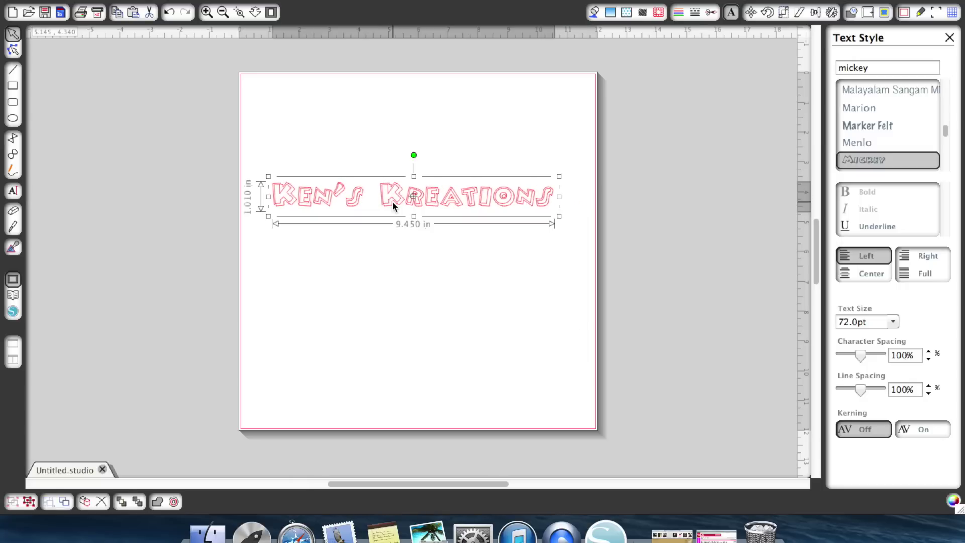
- Try underlining the "Ken's Kreations" text, and remove the underline again
click(461, 297)
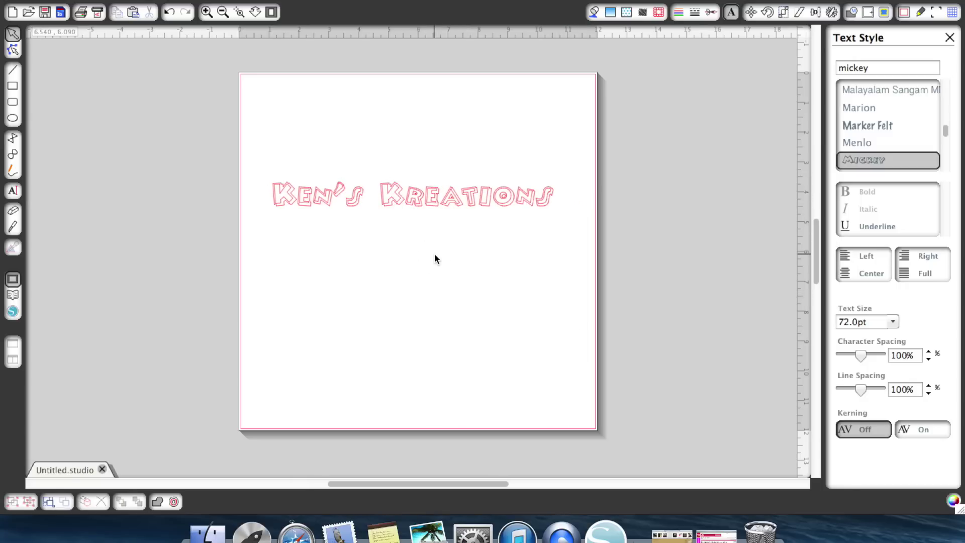
click(430, 200)
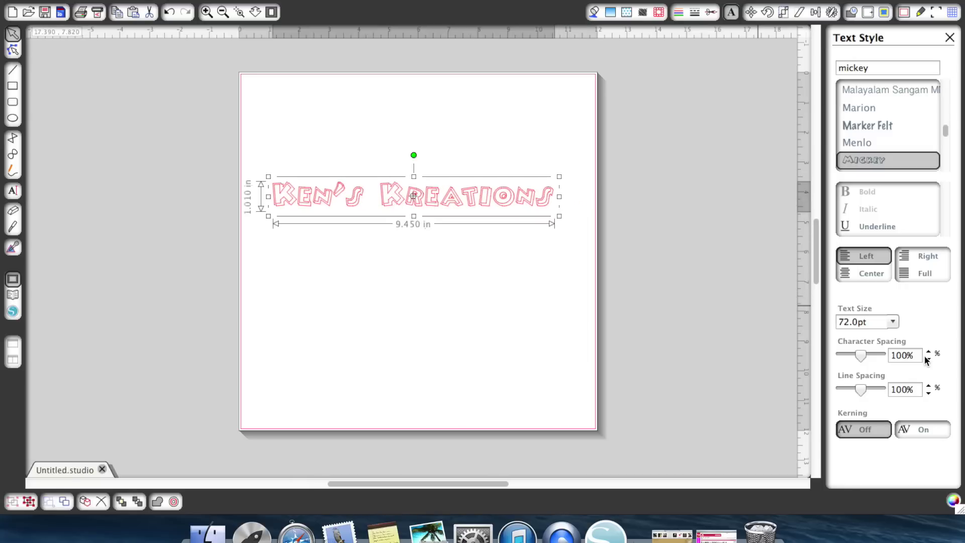
click(876, 227)
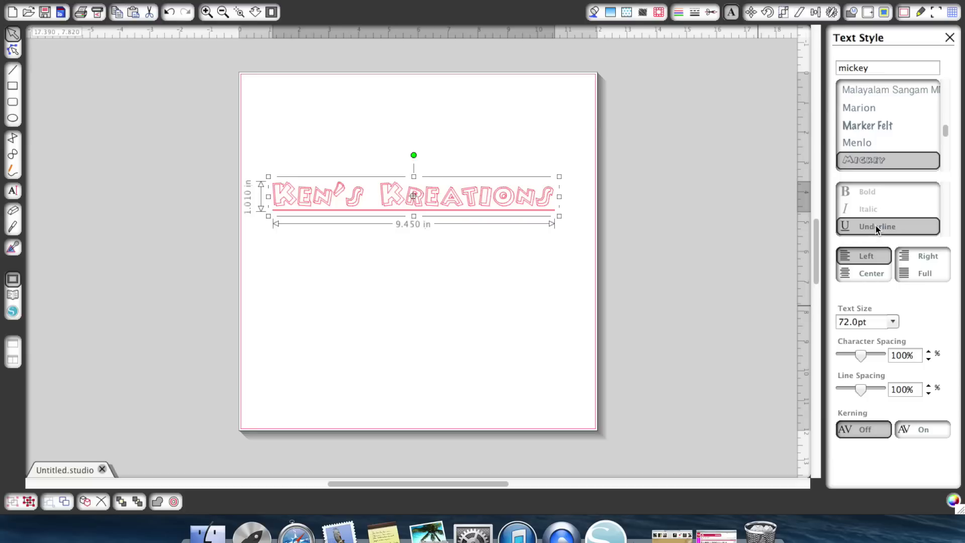
click(876, 227)
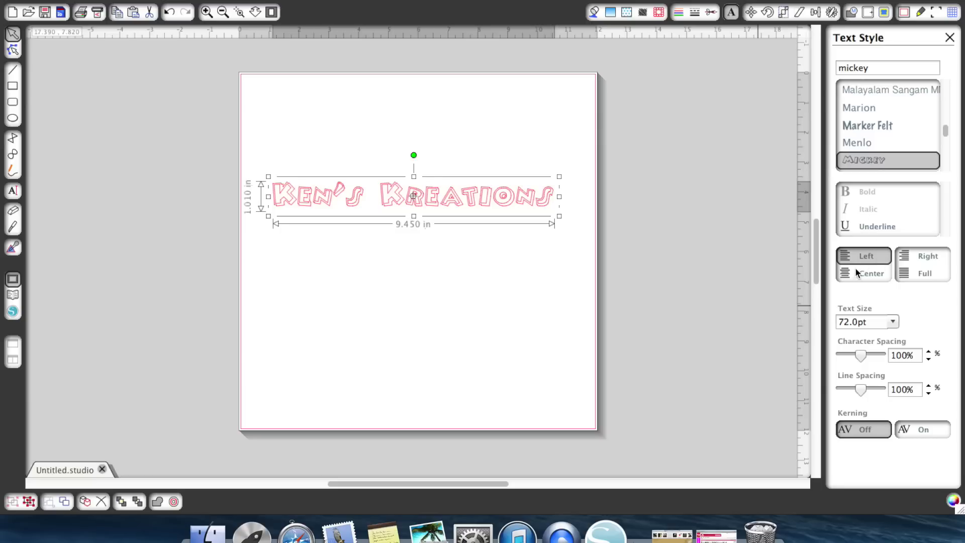
- Try center, left and right alignment on the "Ken's Kreations" text, set it to full justification and deselect it
click(874, 276)
click(868, 255)
click(932, 257)
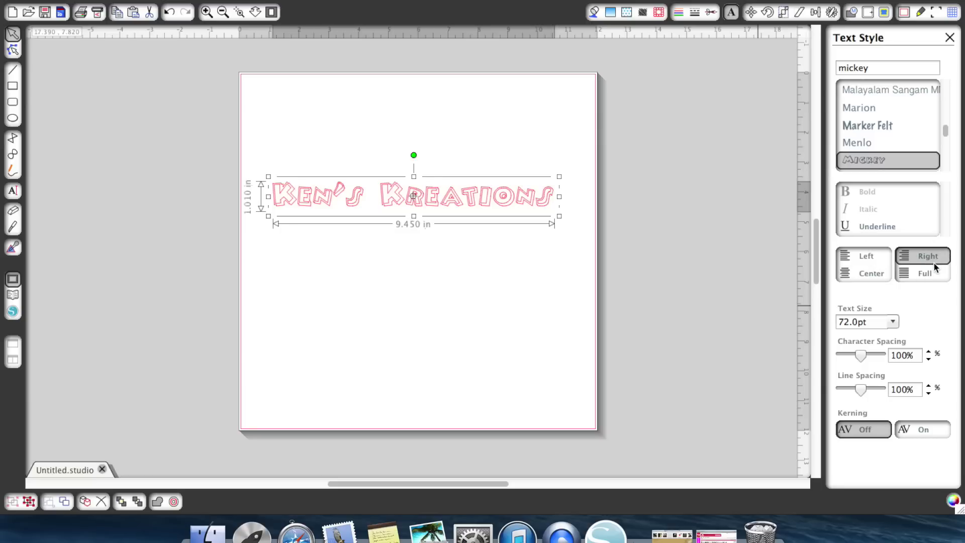
click(938, 273)
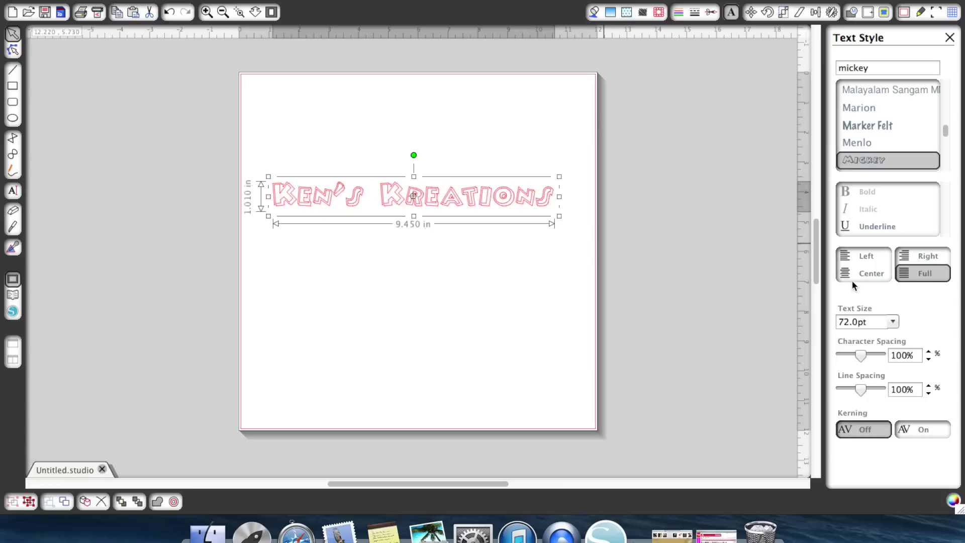
click(496, 262)
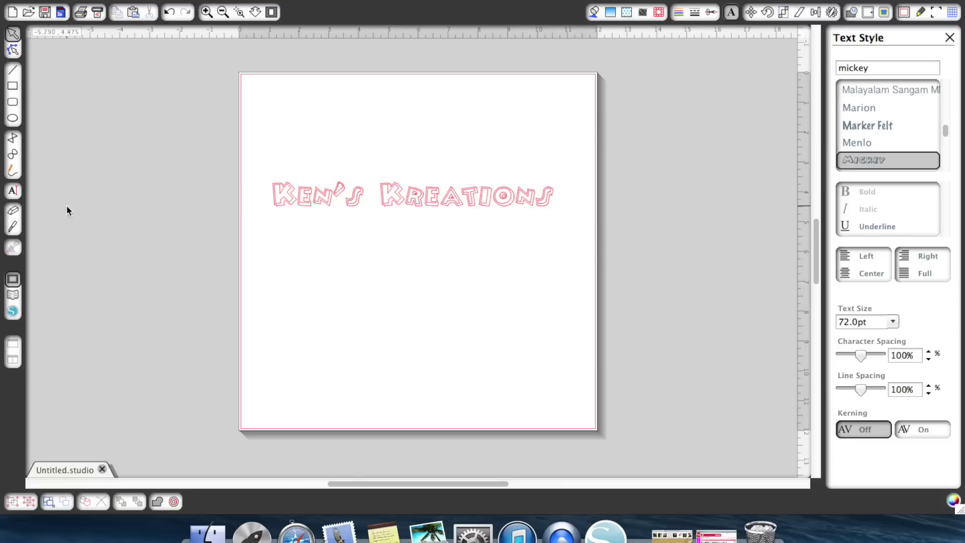
- Add a text below "Ken's Kreations" with the first name and "Is" on line one and "A Lot Of Fun" on line two
click(12, 190)
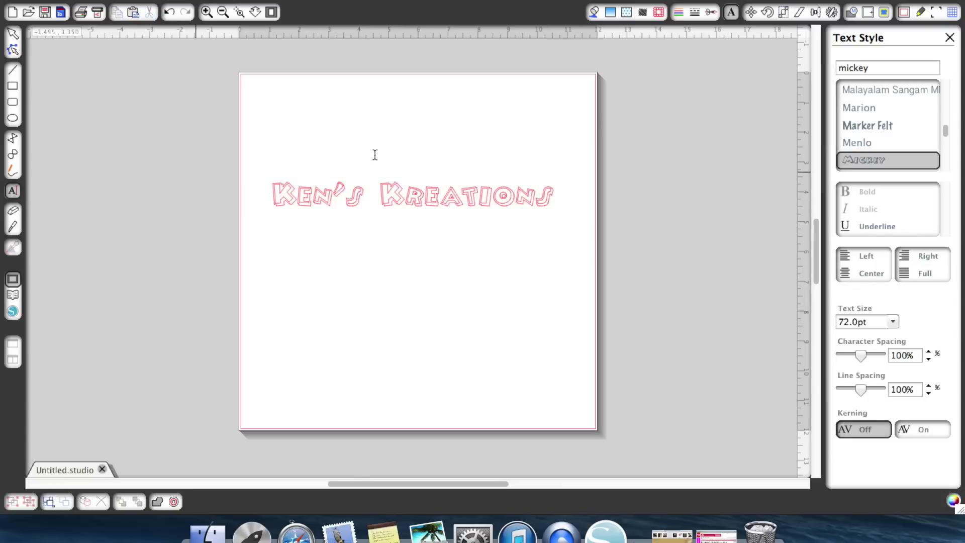
click(353, 296)
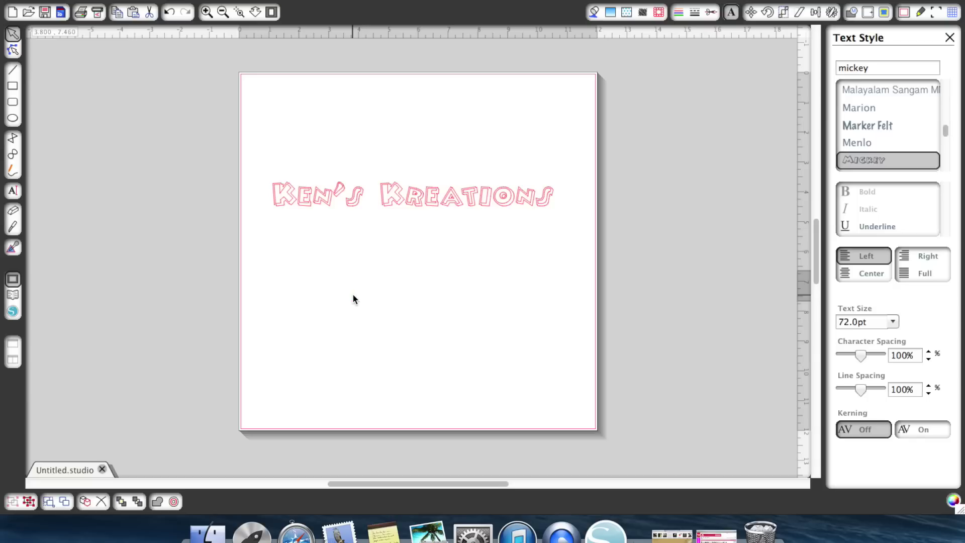
text(Ken Kr)
key(BackSpace)
key(BackSpace)
text(Is)
key(Return)
text(A )
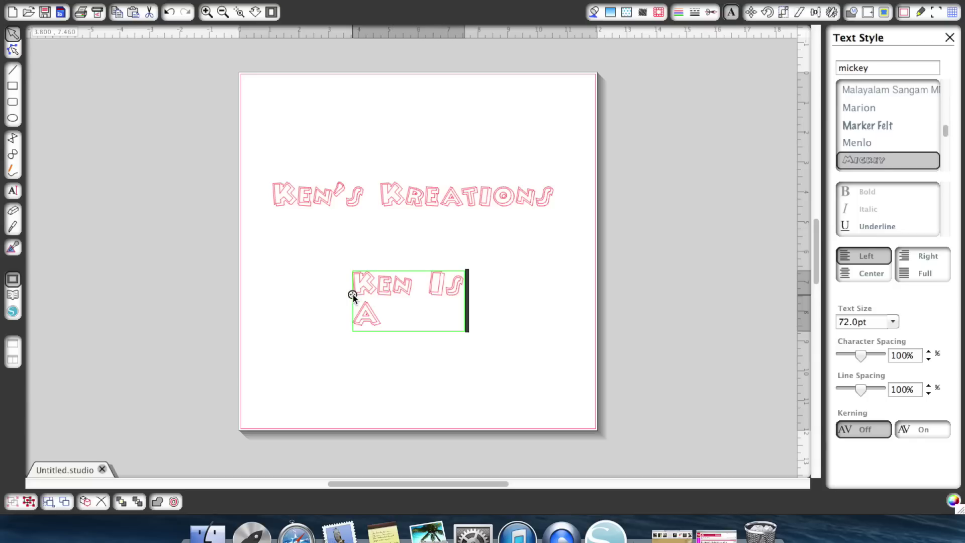
text(Lot Of Fun)
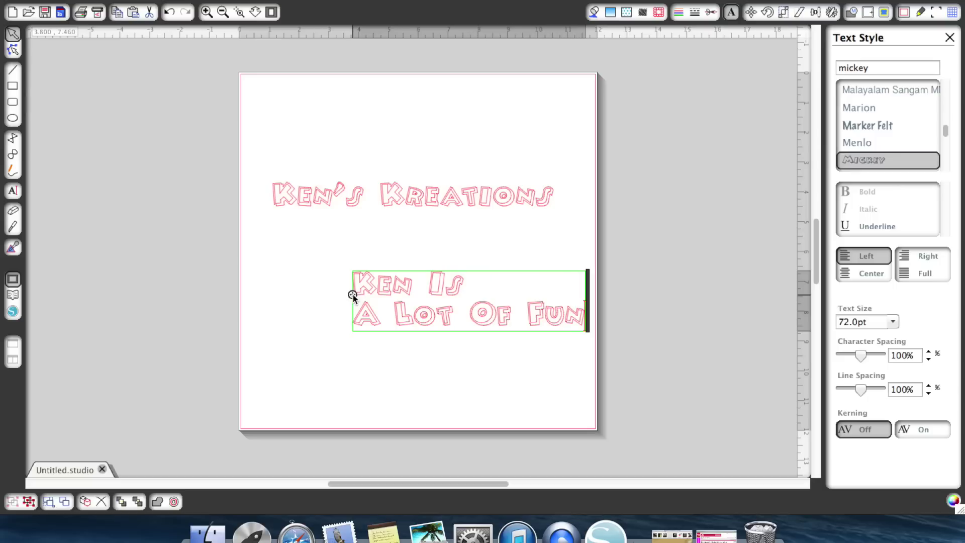
click(414, 385)
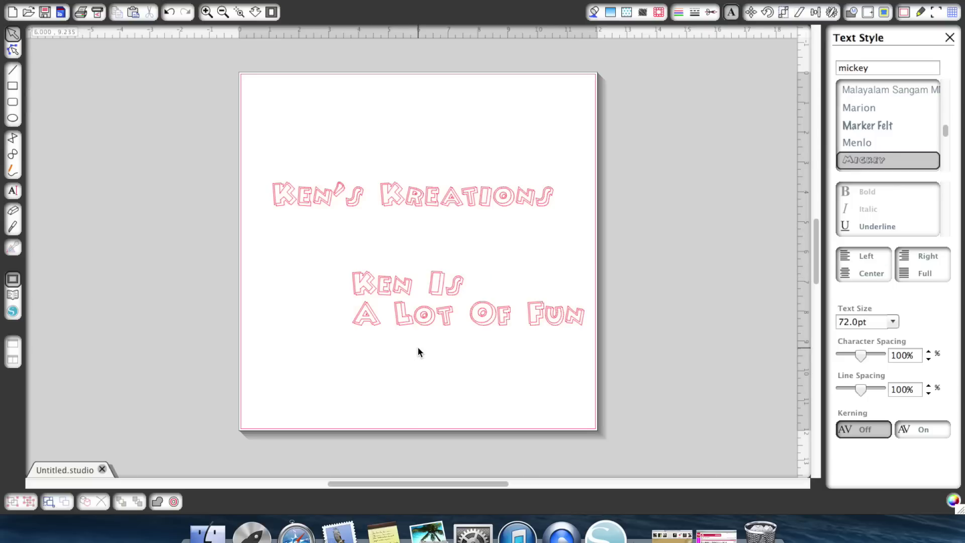
- Try left, right and full alignment on the two-line text, set it to center alignment and deselect it
click(423, 321)
click(880, 273)
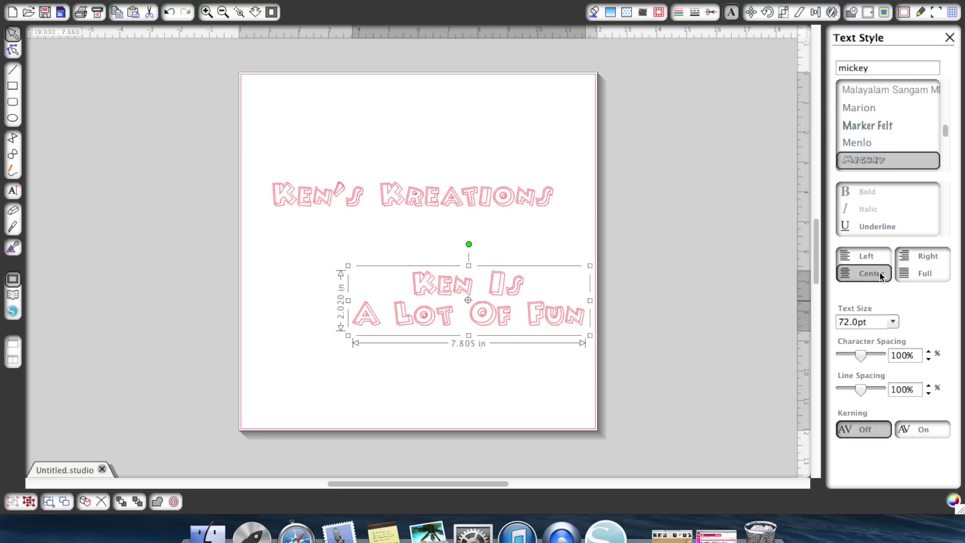
click(868, 258)
click(926, 257)
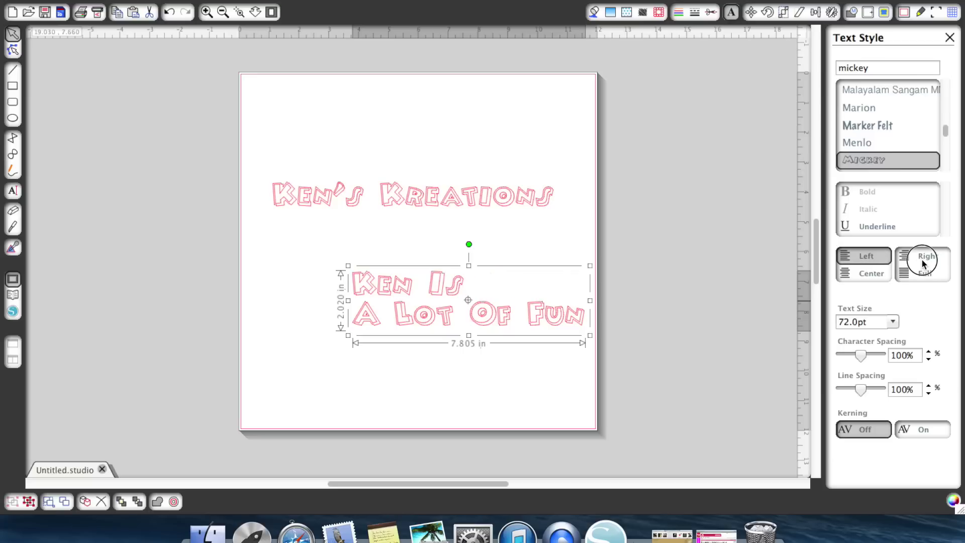
click(924, 273)
click(923, 258)
click(864, 257)
click(864, 272)
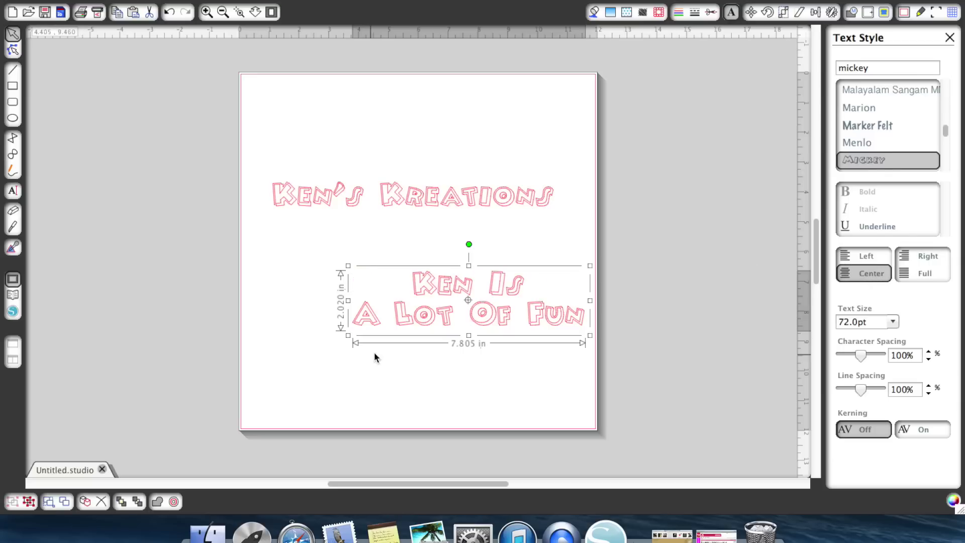
click(420, 397)
- Try a text size of 144 pt on "Ken's Kreations", and return it to 72 pt
click(436, 193)
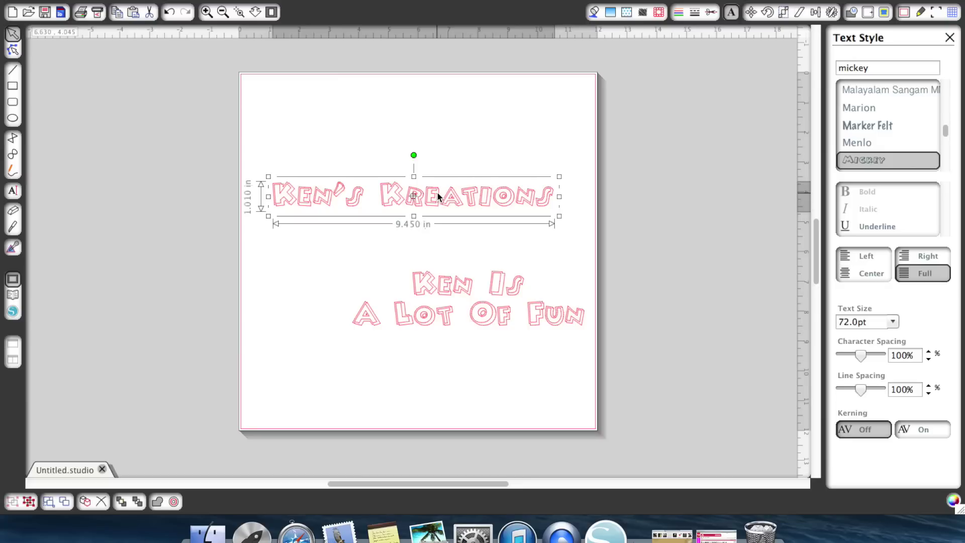
click(894, 322)
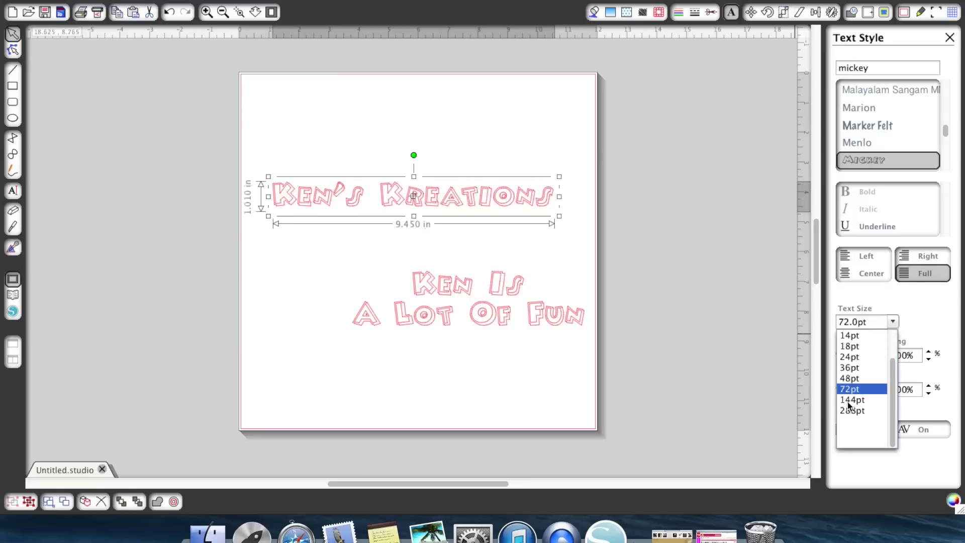
click(851, 400)
click(893, 323)
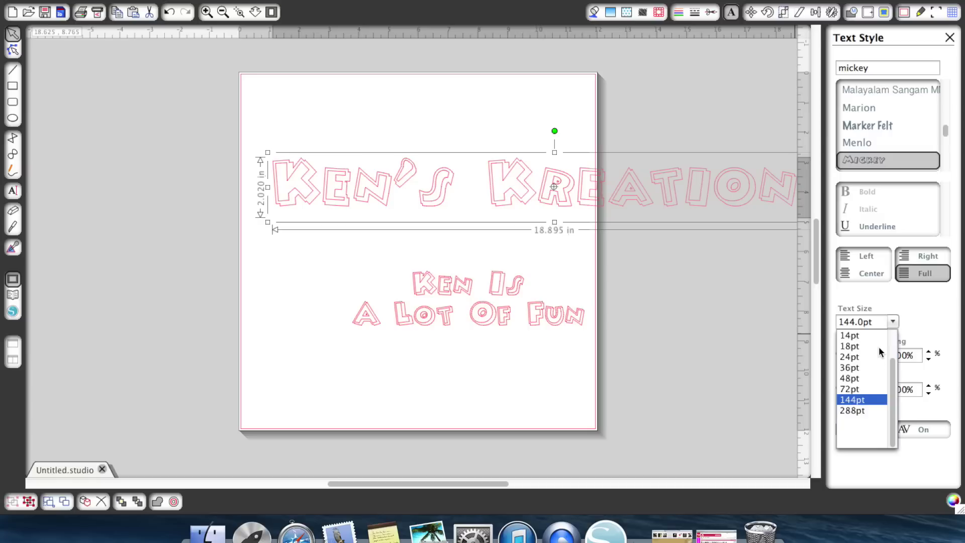
click(853, 389)
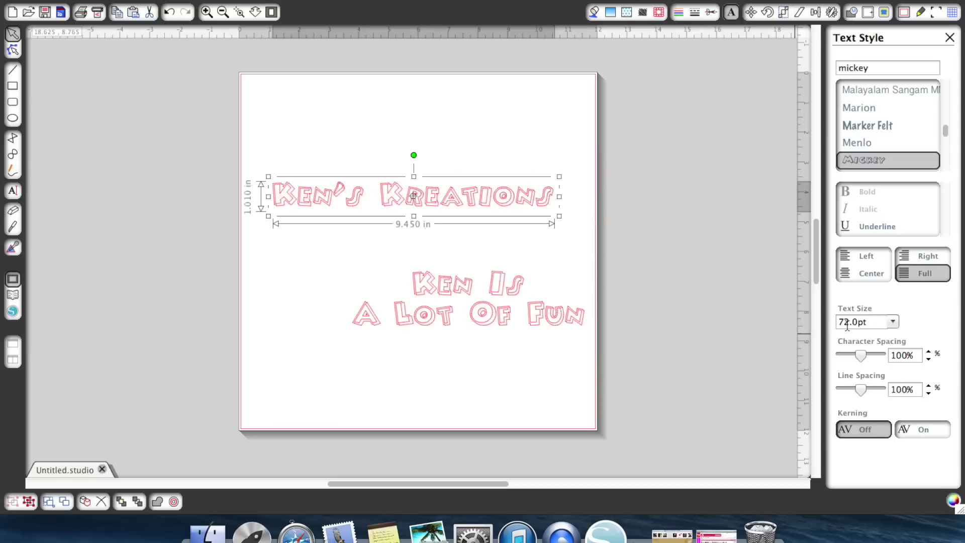
- Try a custom text size of 156 pt on "Ken's Kreations", moving it across the page, and restore the size to 72 pt
double_click(848, 323)
click(837, 336)
double_click(878, 323)
text(156.0)
key(Return)
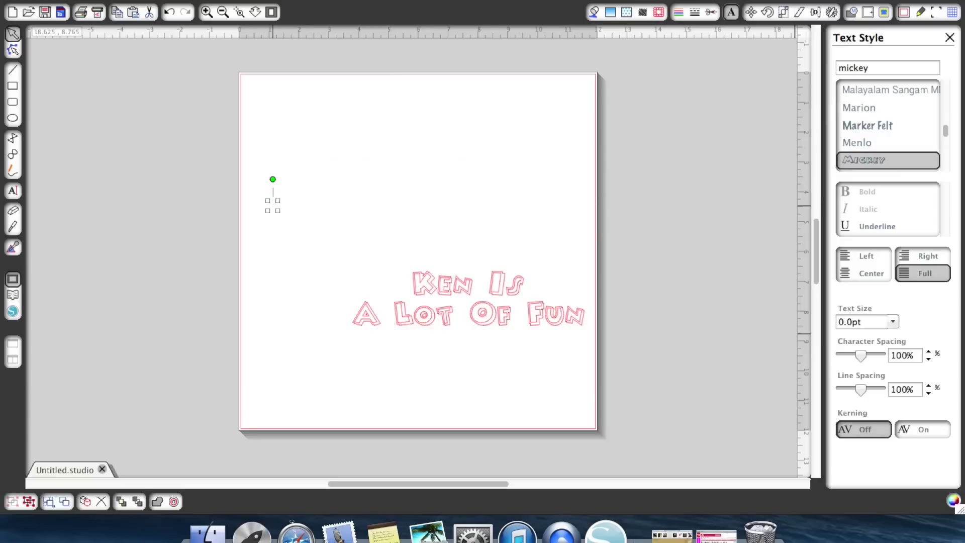
click(800, 312)
text(156.0)
key(Return)
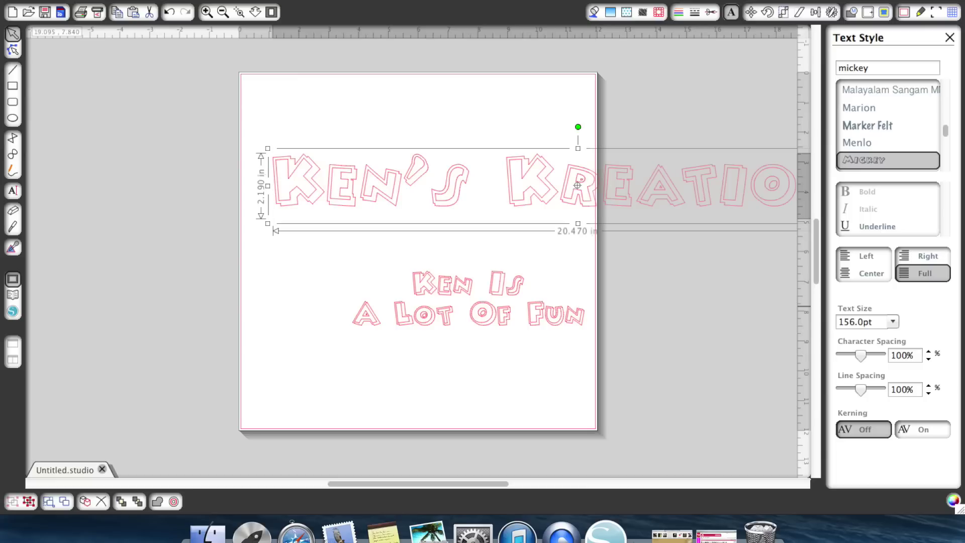
drag(539, 187, 401, 203)
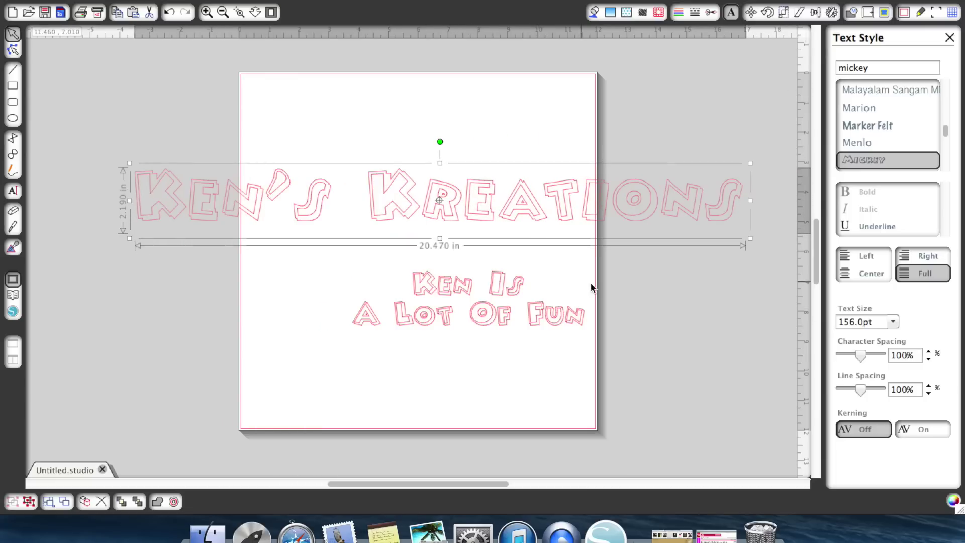
click(893, 321)
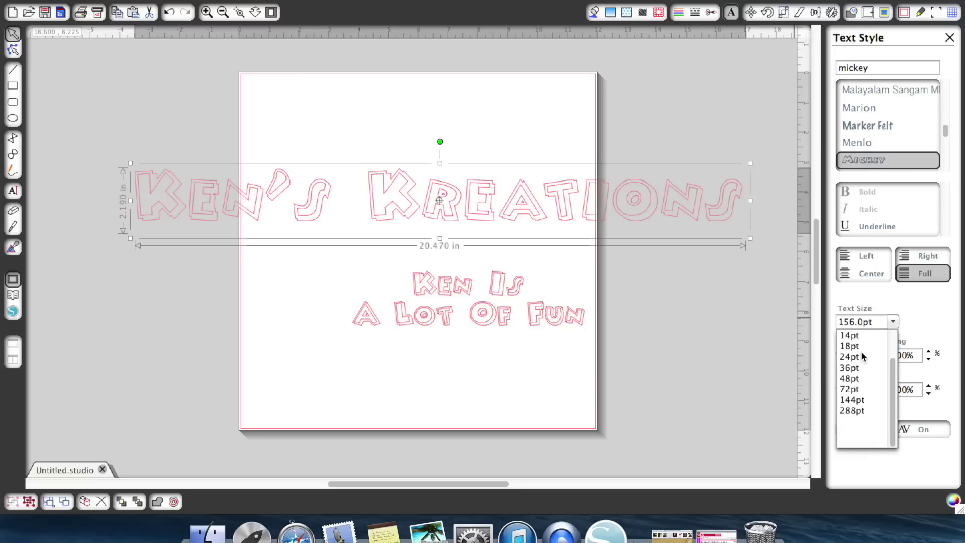
click(859, 389)
- Delete the two-line text and move "Ken's Kreations" to the middle of the page
click(486, 303)
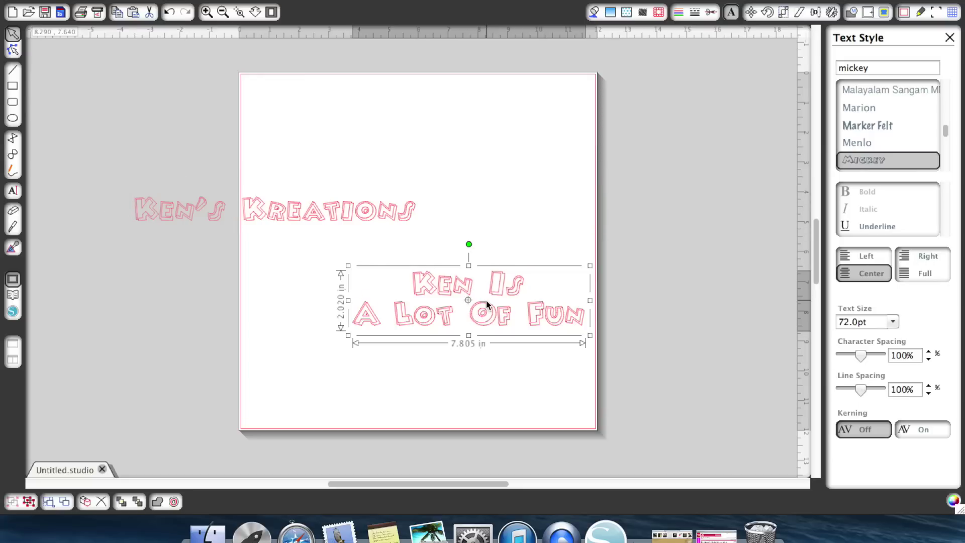
key(Delete)
drag(323, 222, 475, 262)
click(793, 362)
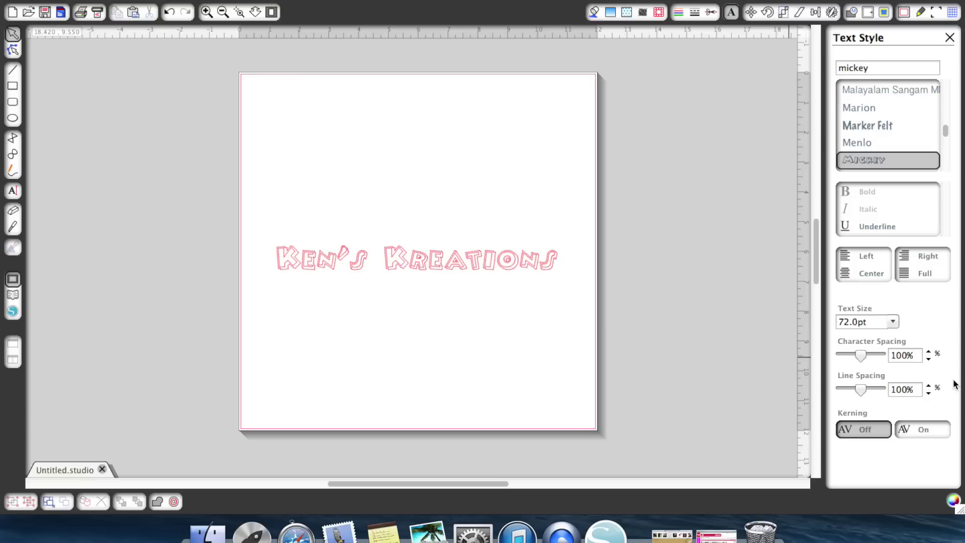
- Try tightening the character spacing of the "Ken's Kreations" text to 75%
click(928, 360)
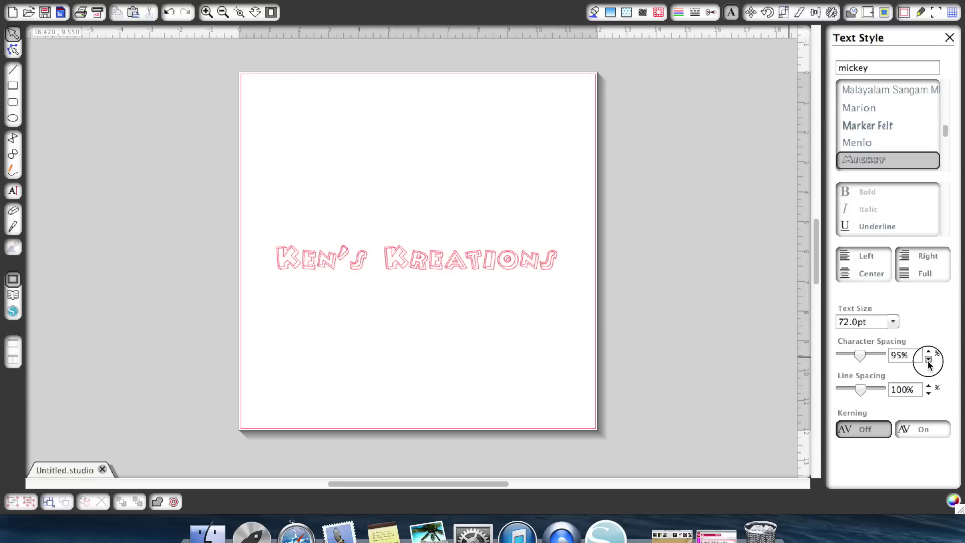
click(928, 361)
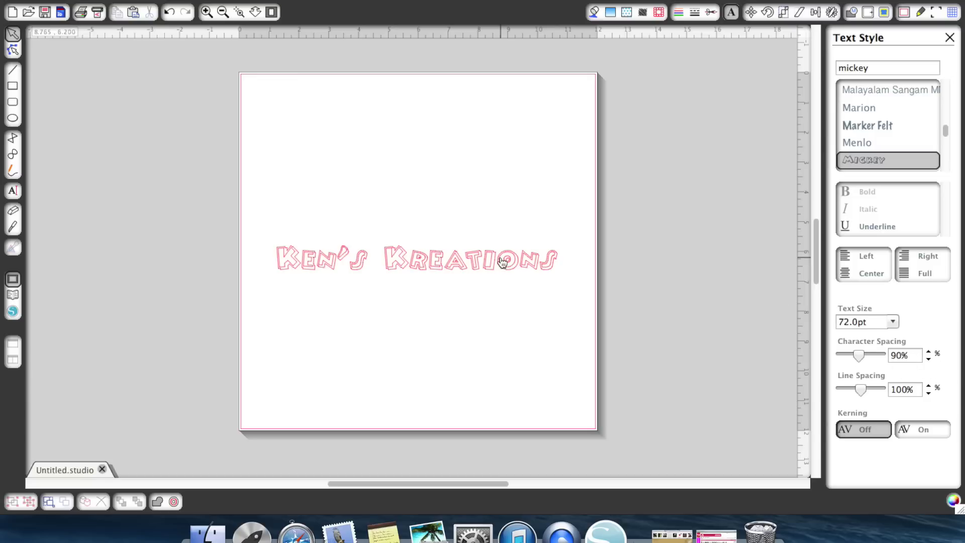
click(500, 257)
click(929, 359)
click(928, 359)
click(929, 359)
click(928, 359)
click(928, 359)
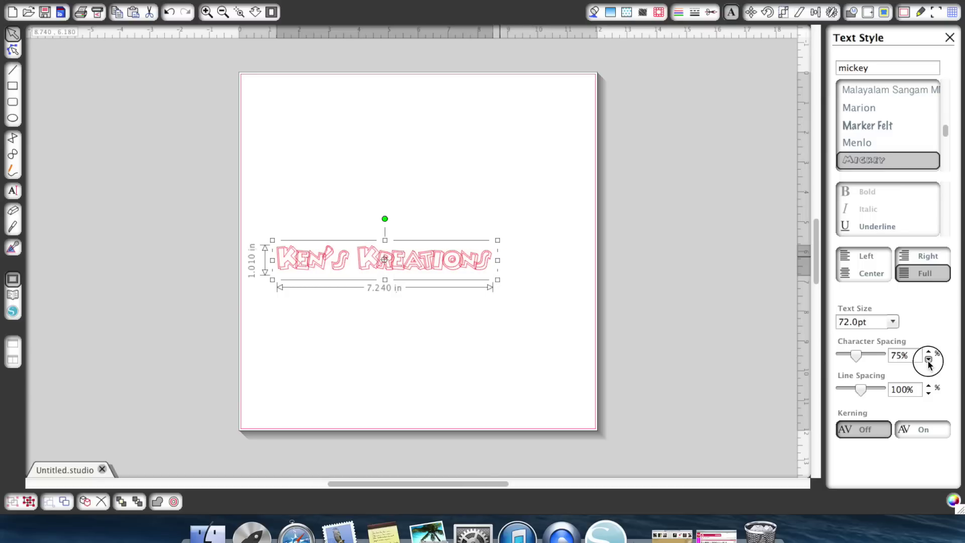
- Return the character spacing of the "Ken's Kreations" text to 100%
click(928, 353)
click(929, 353)
click(929, 353)
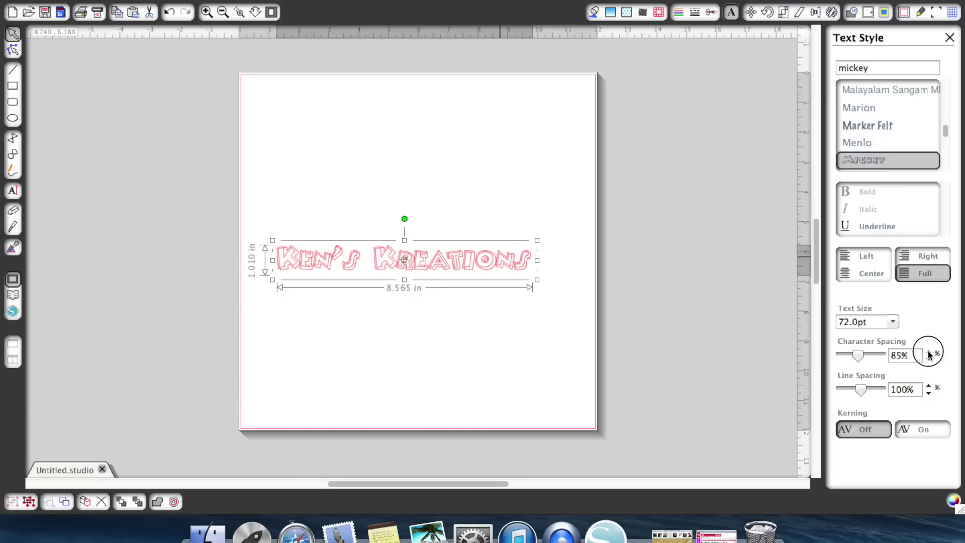
click(929, 353)
click(928, 353)
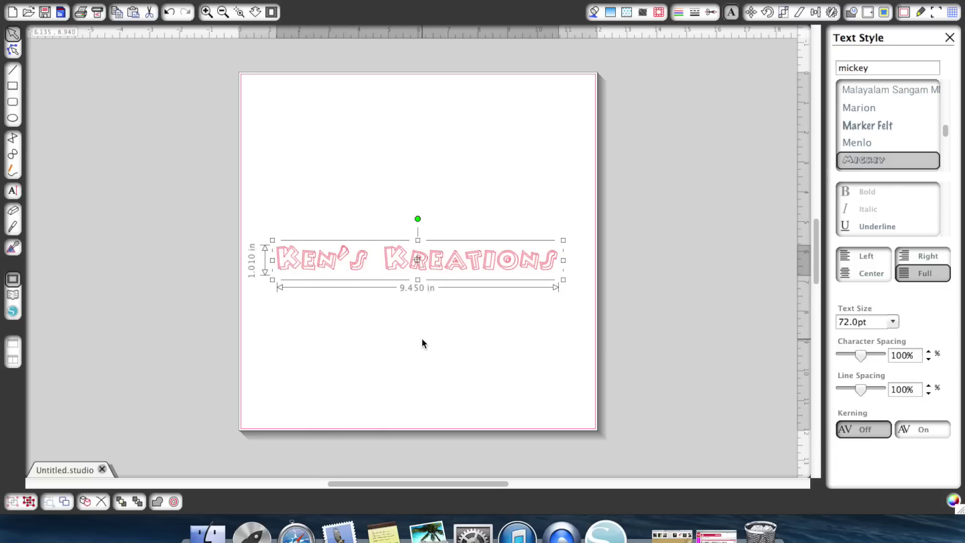
- Reduce the character spacing of "Ken's Kreations" to 70% so that its letters overlap, and deselect the text
click(929, 360)
click(929, 360)
click(929, 360)
click(929, 360)
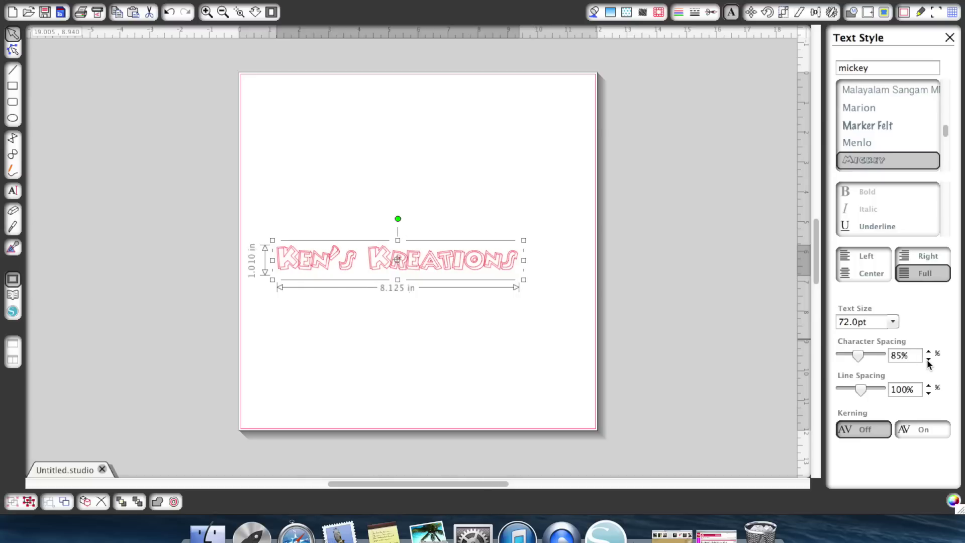
click(929, 360)
click(929, 360)
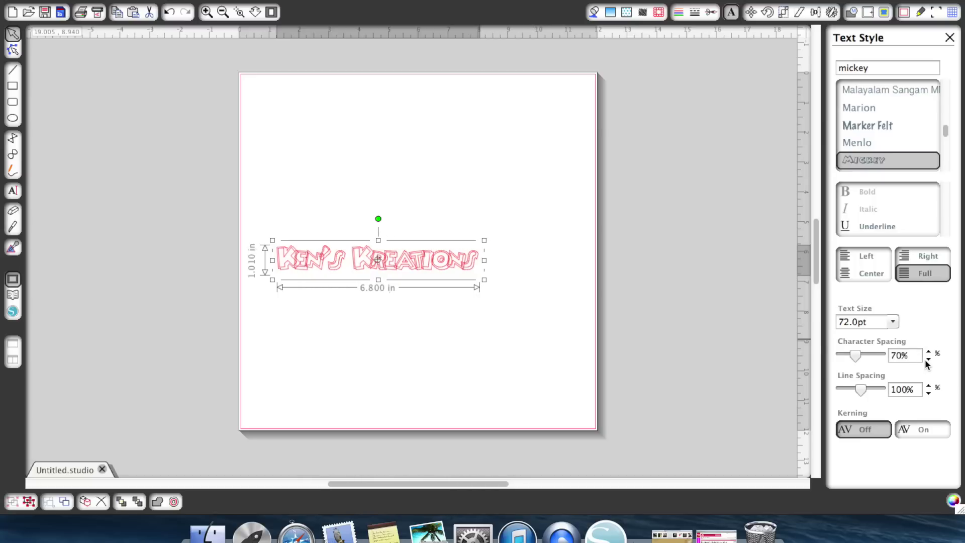
click(420, 330)
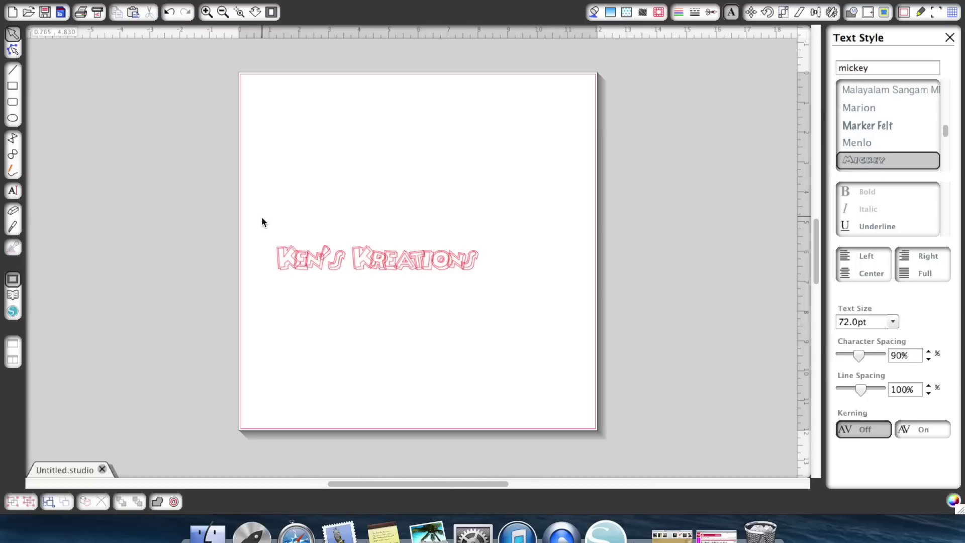
- Weld the overlapping letters of "Ken's Kreations" into joined outlines and deselect them
click(207, 11)
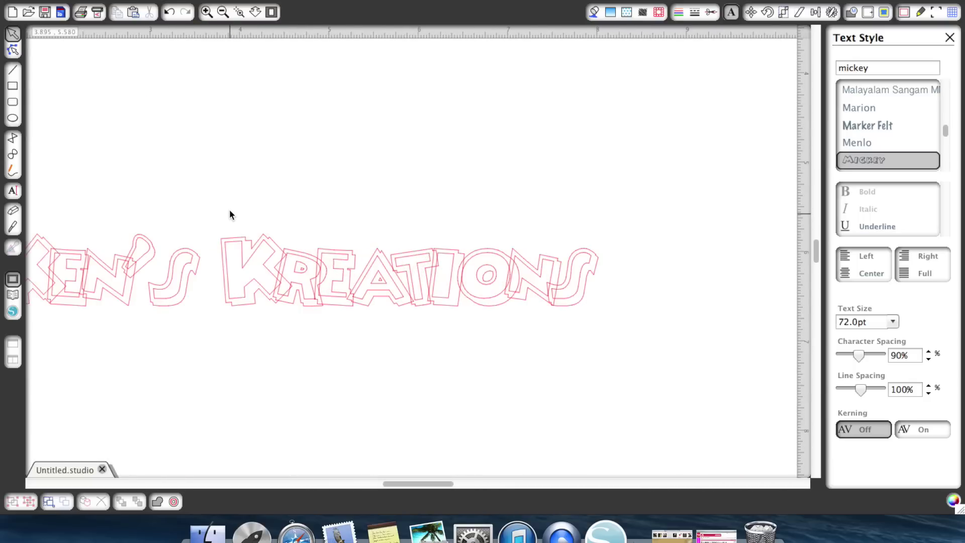
drag(229, 212, 588, 325)
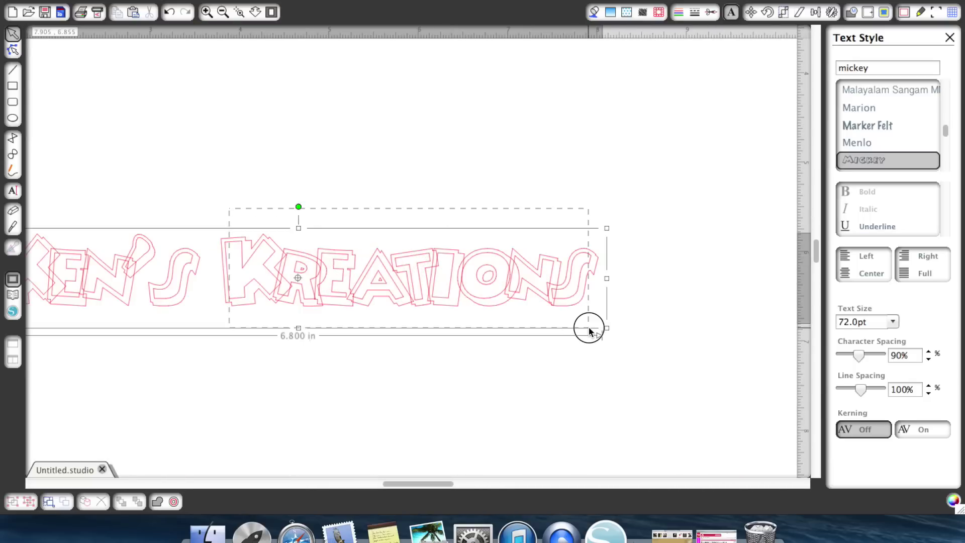
right_click(437, 240)
click(465, 349)
click(430, 366)
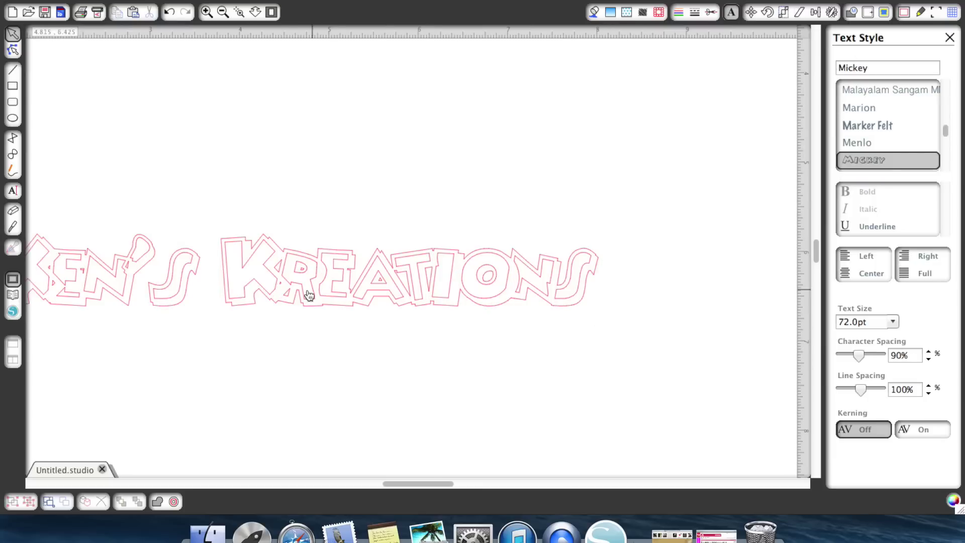
click(222, 12)
click(223, 12)
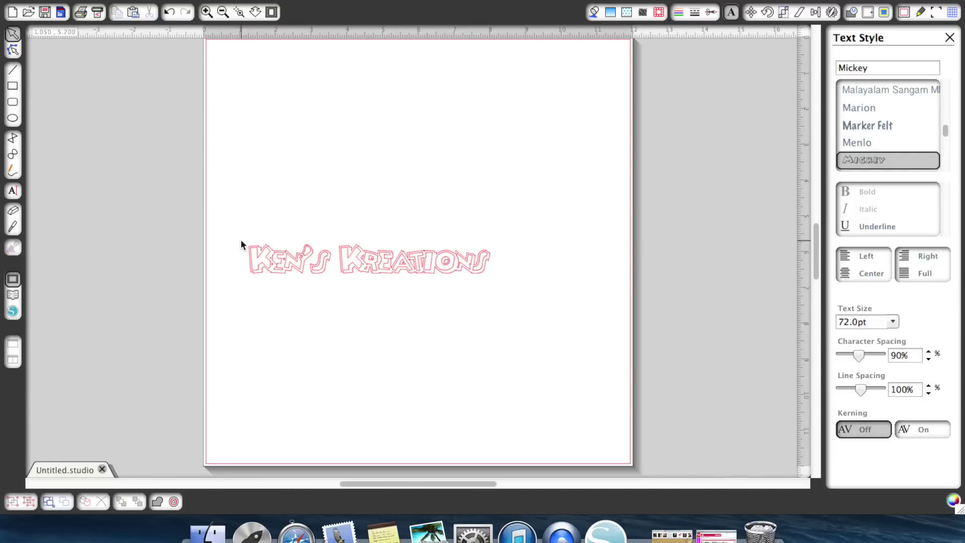
- Undo the weld so that "Ken's Kreations" is editable text with overlapping letters again
click(169, 12)
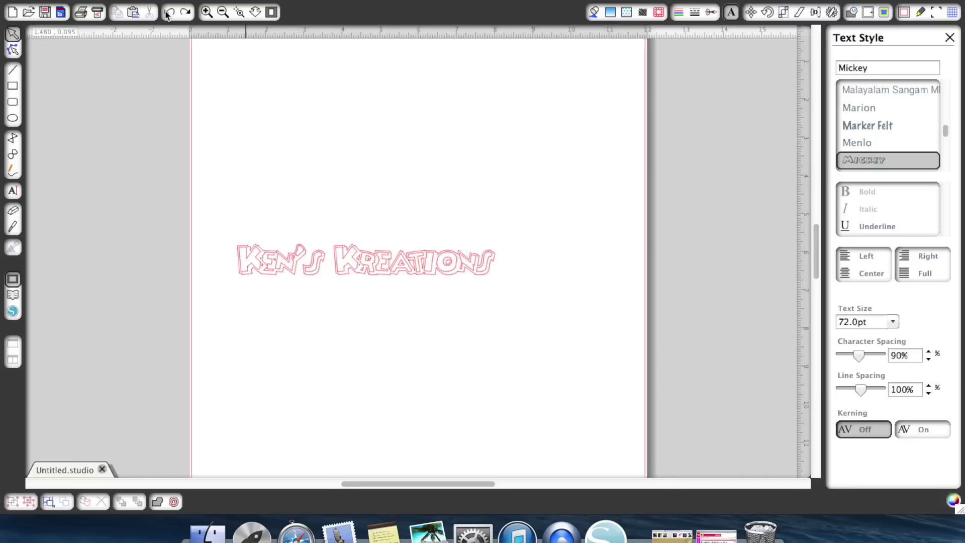
click(169, 12)
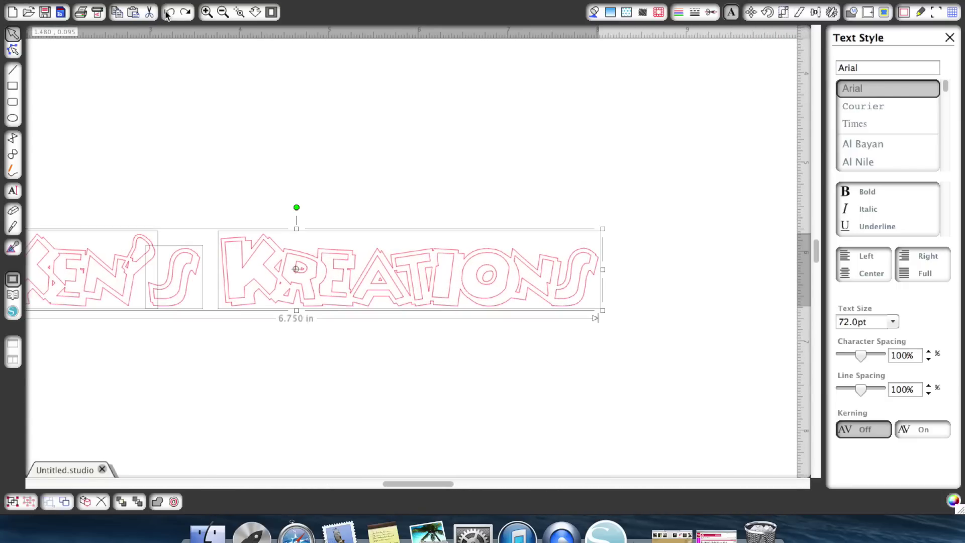
click(169, 12)
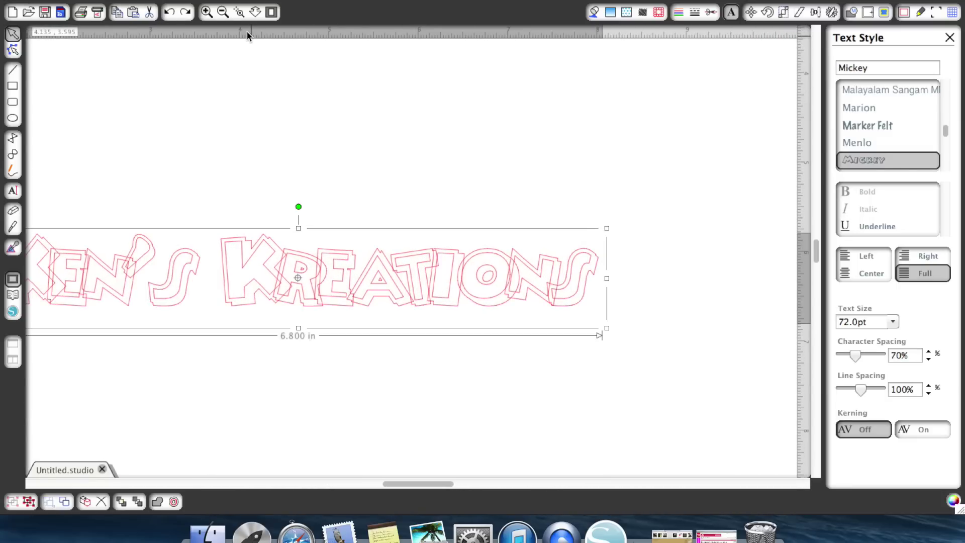
- Increase the character spacing of the "Ken's Kreations" text to 85%
click(224, 14)
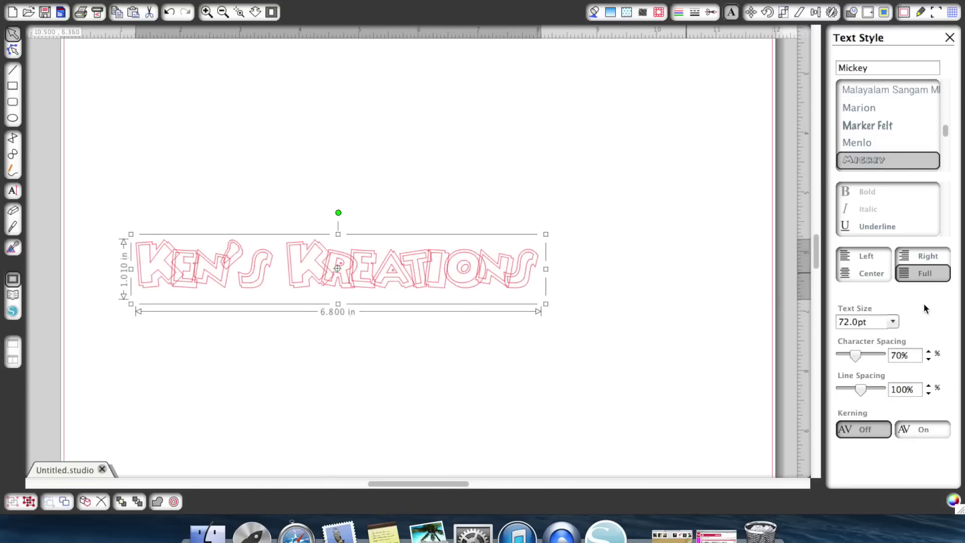
click(928, 351)
click(930, 352)
click(930, 352)
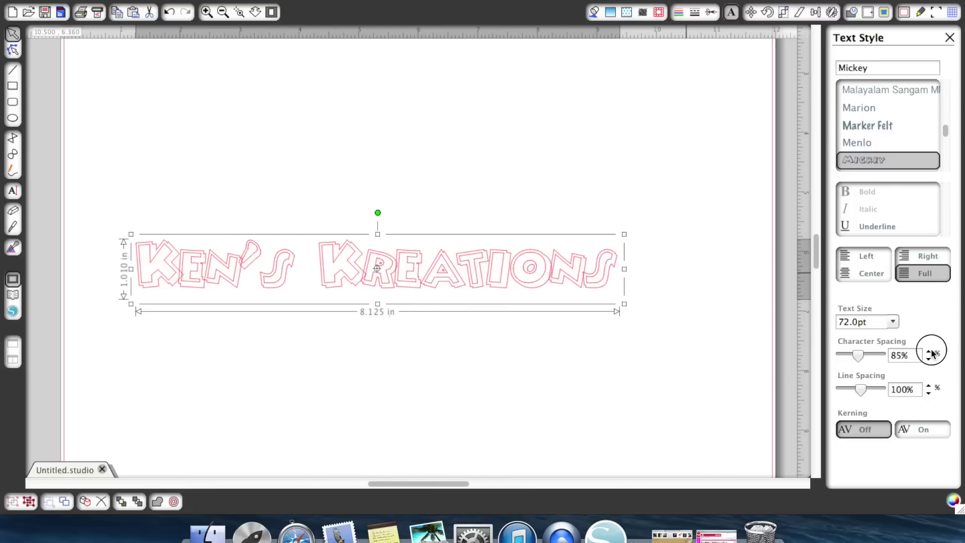
- Increase the character spacing of the "Ken's Kreations" text to 100%
click(929, 352)
click(930, 352)
click(930, 352)
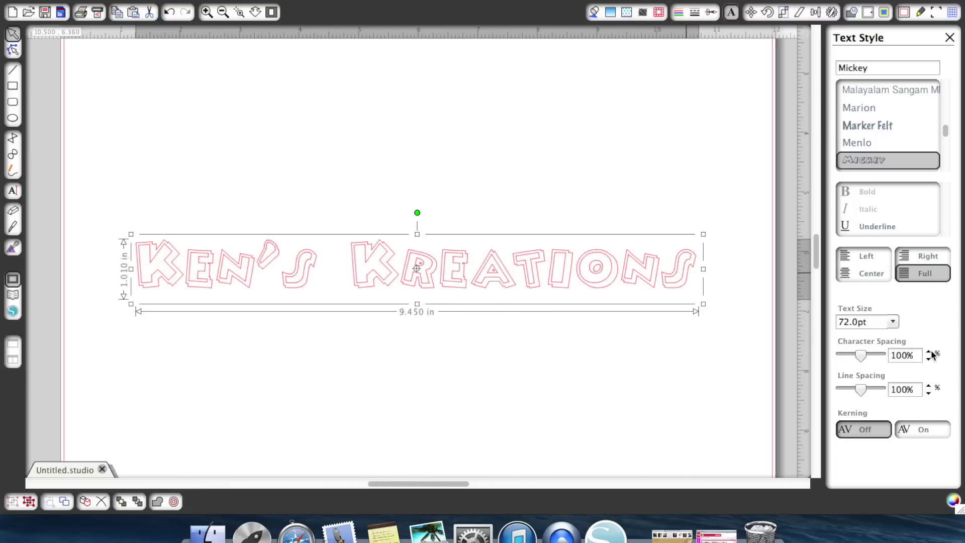
- Add a three-line text below "Ken's Kreations" reading "Ken Is A", "Lot Of Fun" and "And He Loves You"
click(222, 12)
click(13, 191)
click(354, 330)
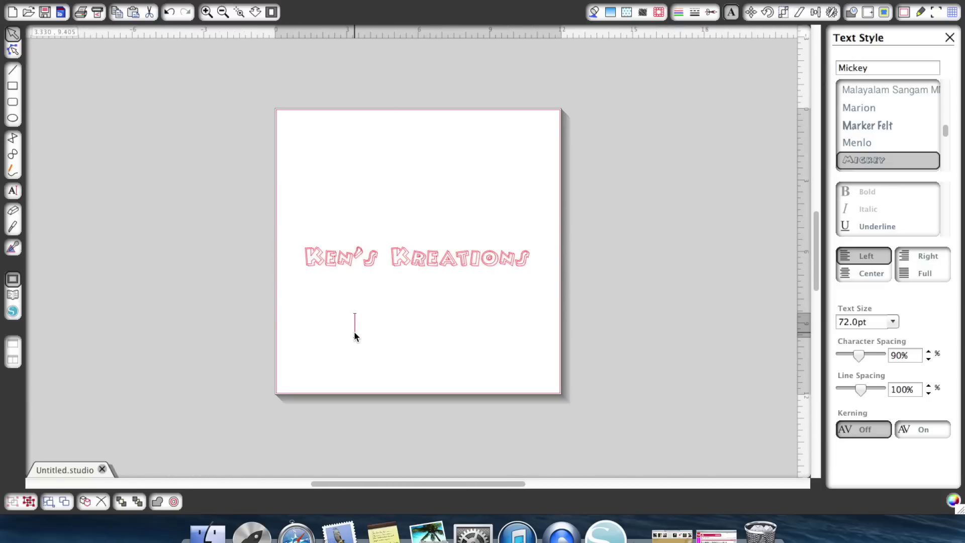
text(Ken Is)
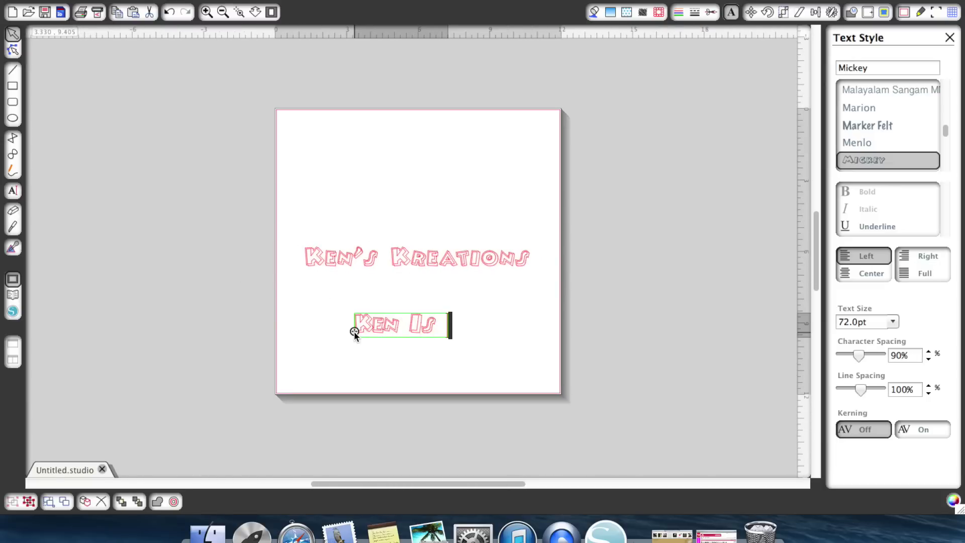
text( A)
key(Return)
text(Lot Of )
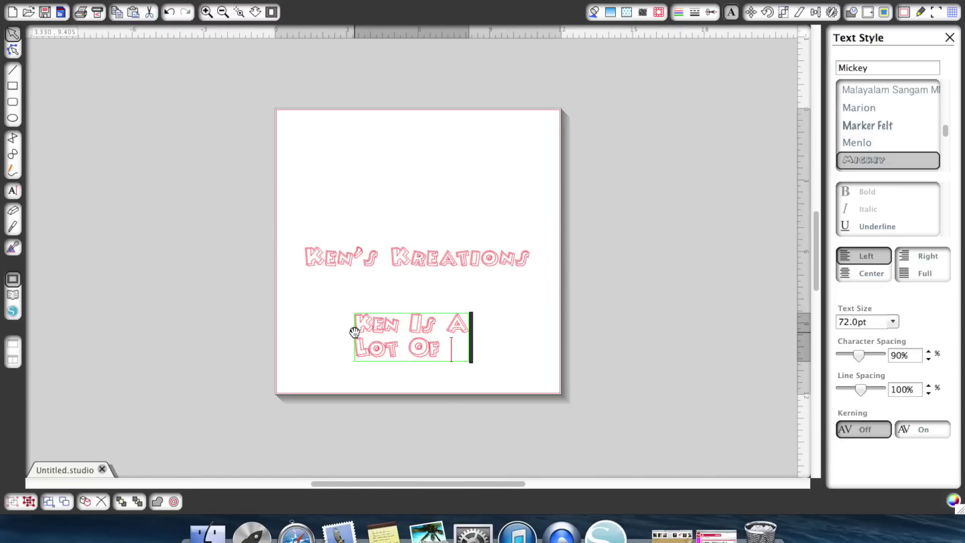
text(Fun)
key(Return)
text(And He Loves You)
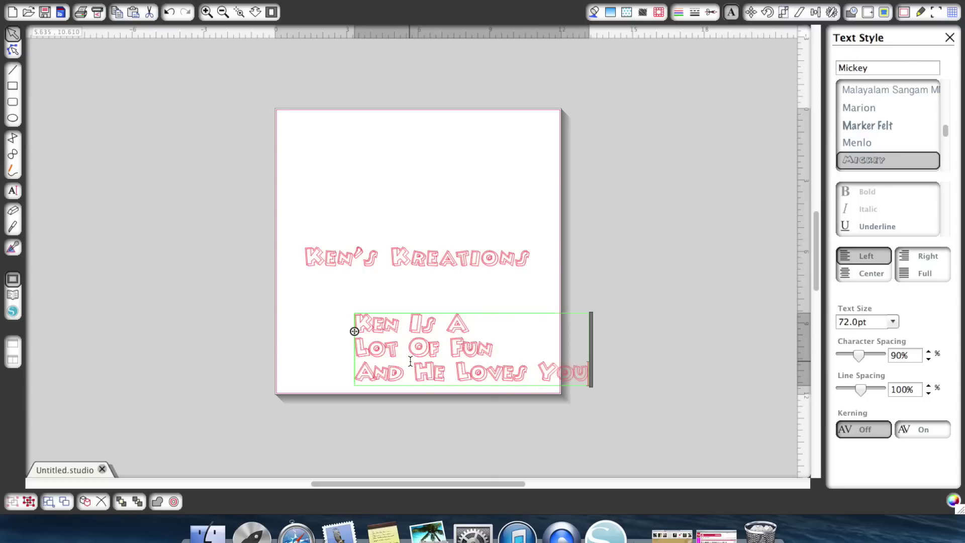
click(480, 407)
- Increase the line spacing of the three-line text to 165%
click(472, 386)
click(929, 386)
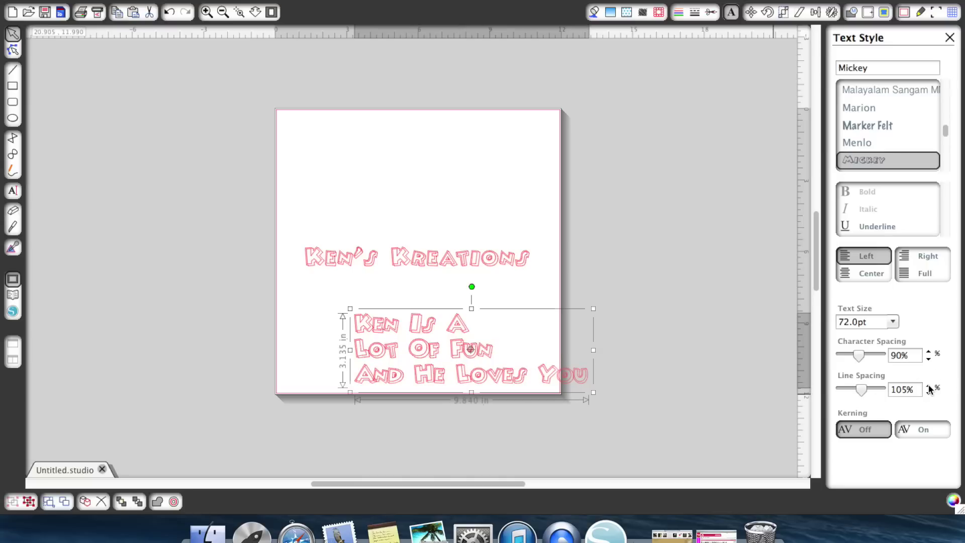
click(929, 386)
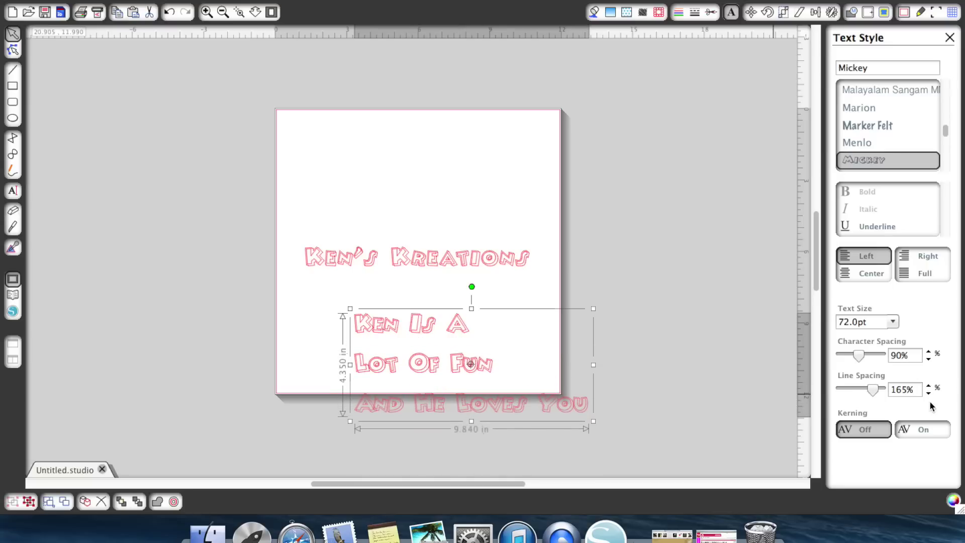
- Reduce the line spacing of the three-line text to 55% so that its lines overlap
click(928, 395)
click(929, 395)
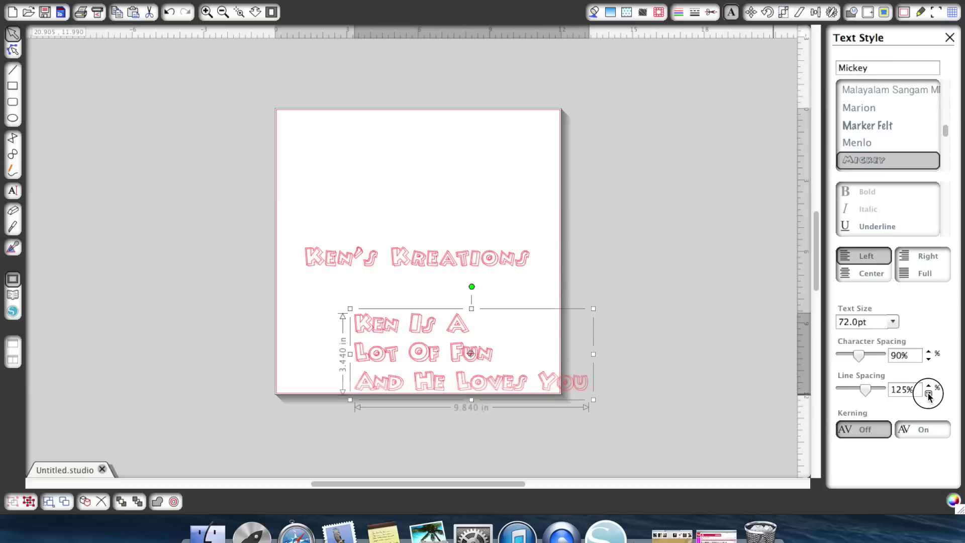
click(928, 394)
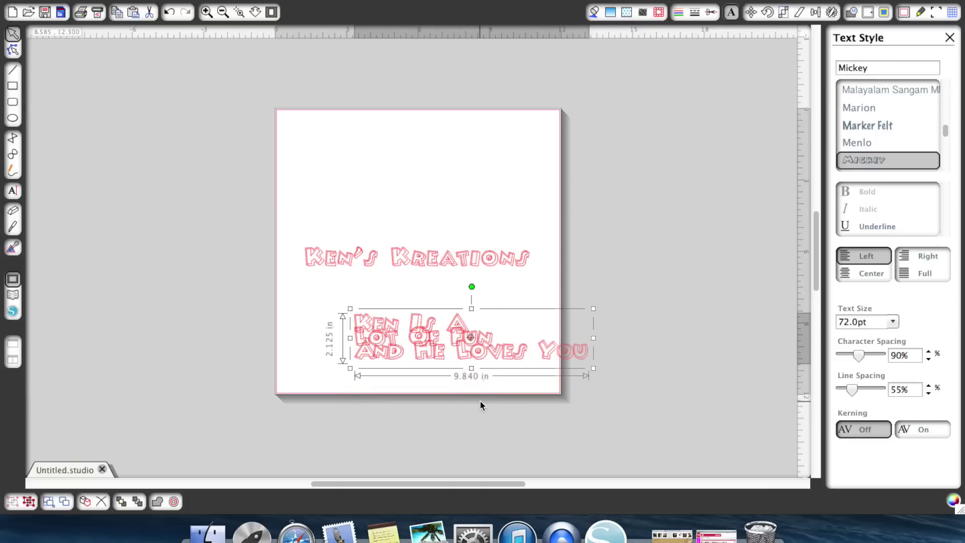
click(471, 381)
click(452, 352)
- Turn kerning on for the "Ken's Kreations" text and switch it back off
click(415, 260)
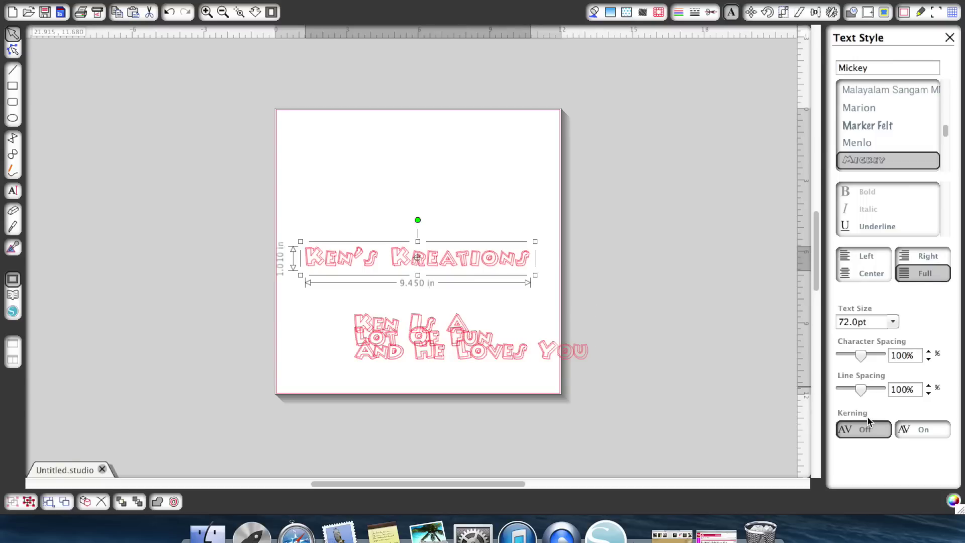
click(905, 433)
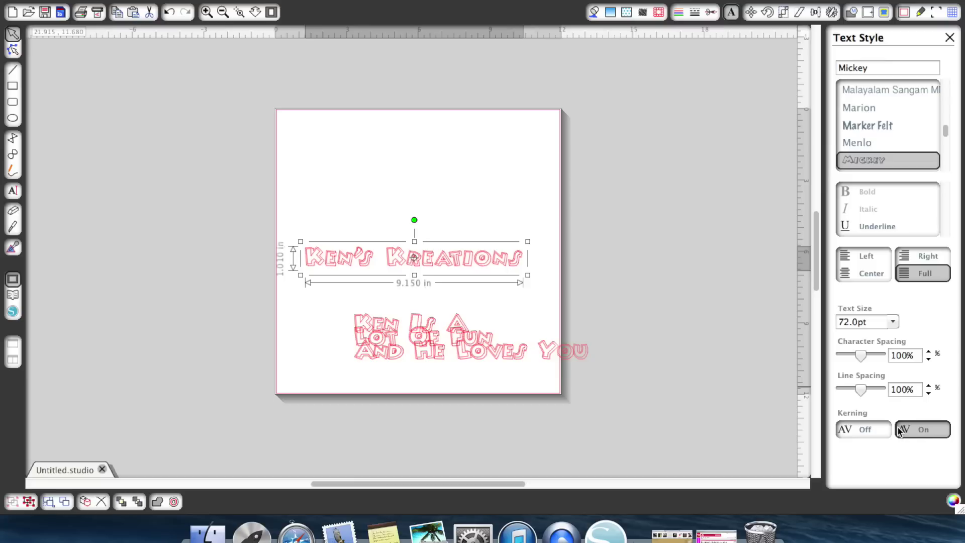
click(866, 430)
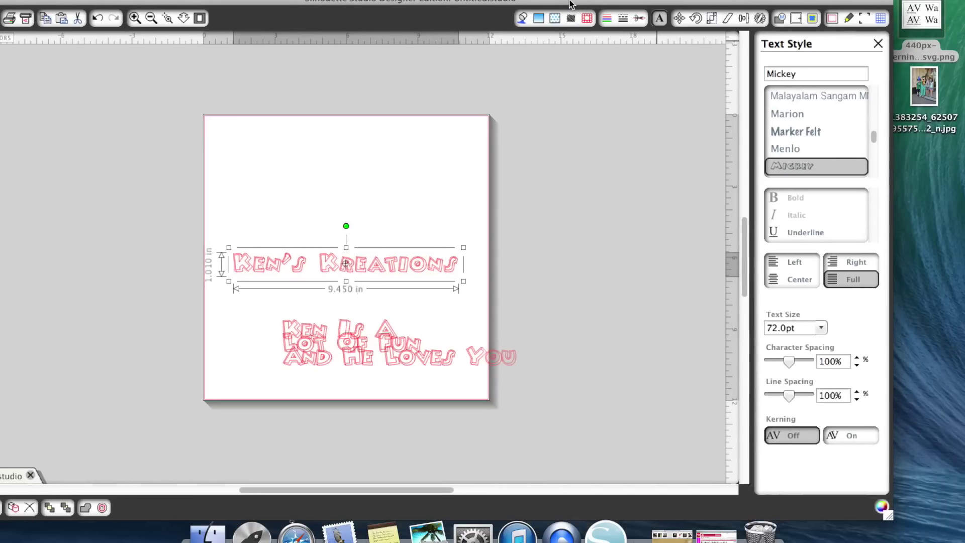
- Open the kerning sample image from the desktop, compare letter pairs with and without kerning, and close it
double_click(917, 29)
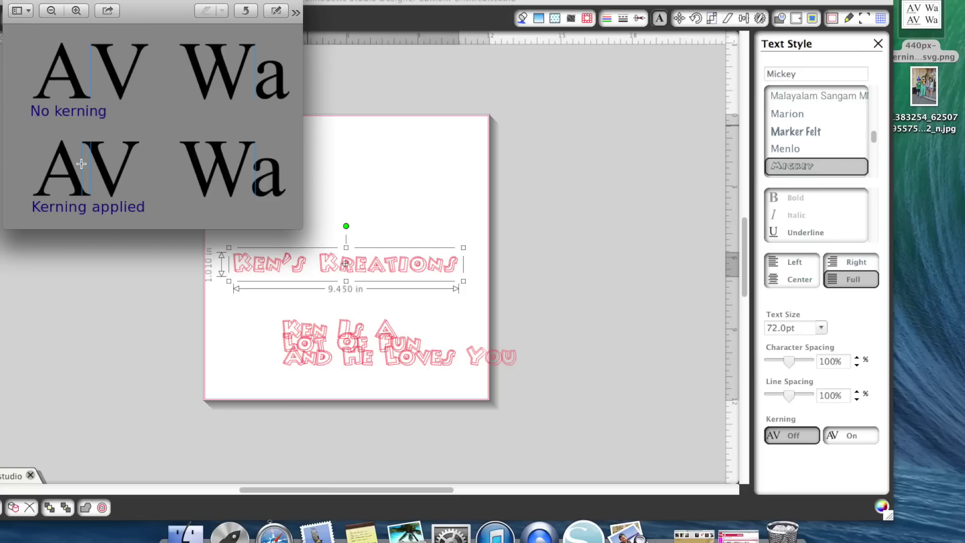
click(16, 2)
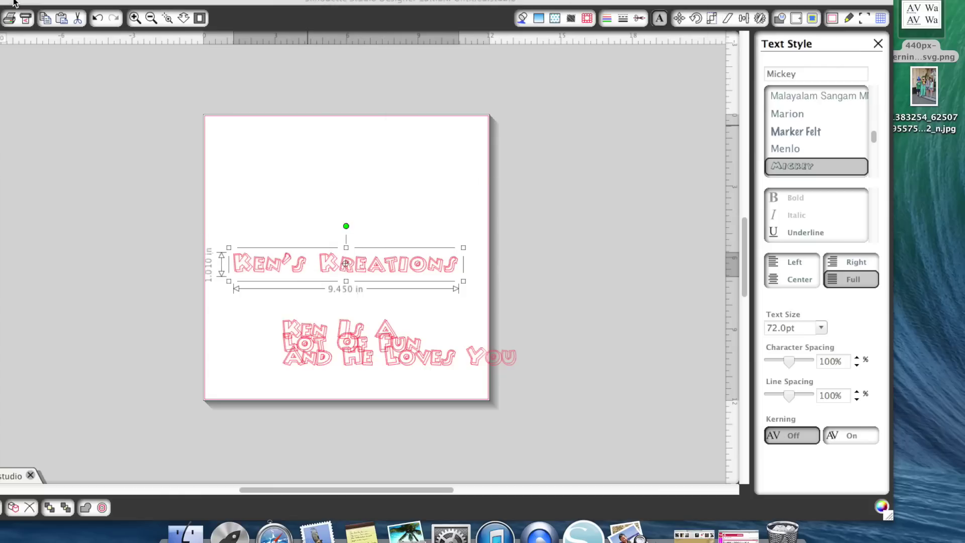
- Compare "Ken's Kreations" with kerning off and on, leave kerning on, and deselect the text
click(135, 20)
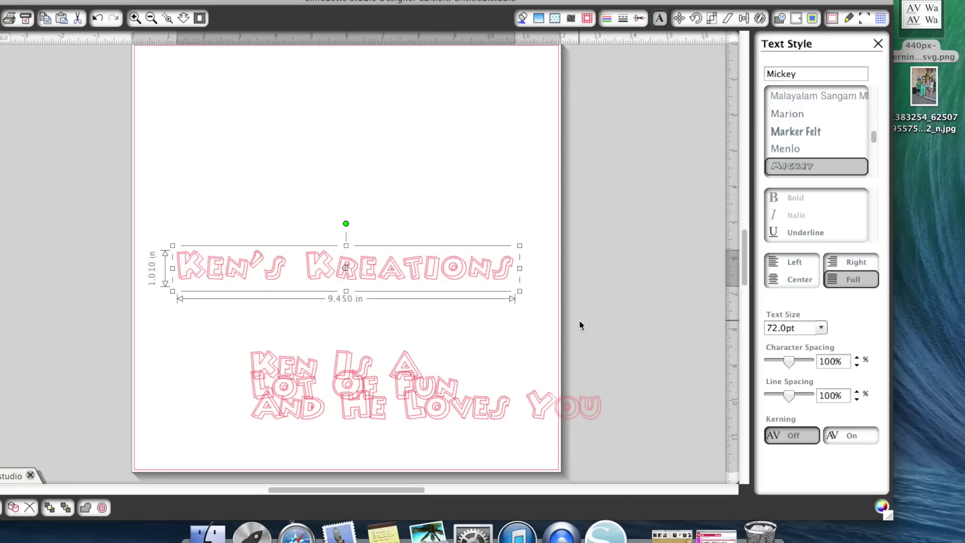
click(799, 441)
click(844, 444)
click(803, 441)
click(840, 444)
click(797, 439)
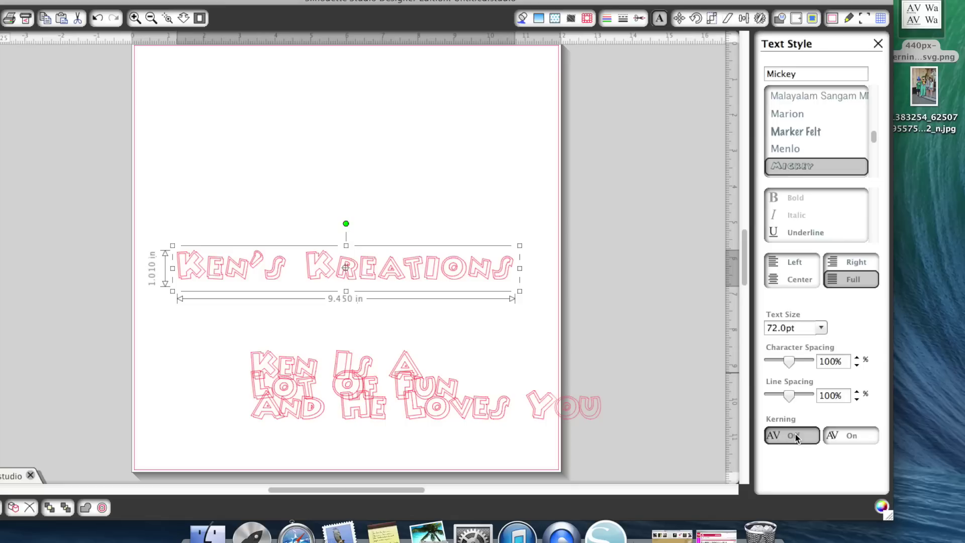
click(835, 439)
click(494, 327)
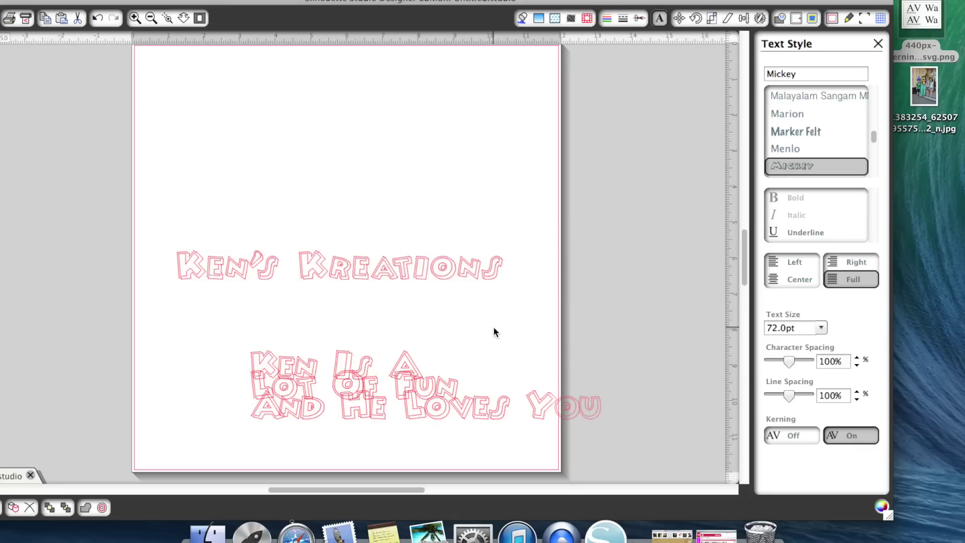
- Delete the three-line text below "Ken's Kreations"
click(240, 344)
click(650, 431)
key(Delete)
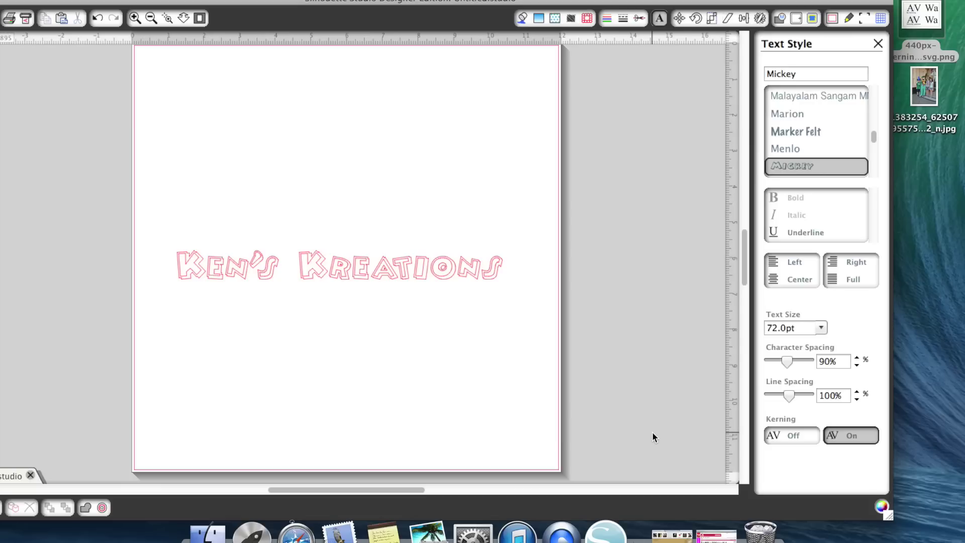
- Move the "Ken's Kreations" text slightly to the right on the page and keep it selected
click(421, 276)
click(135, 19)
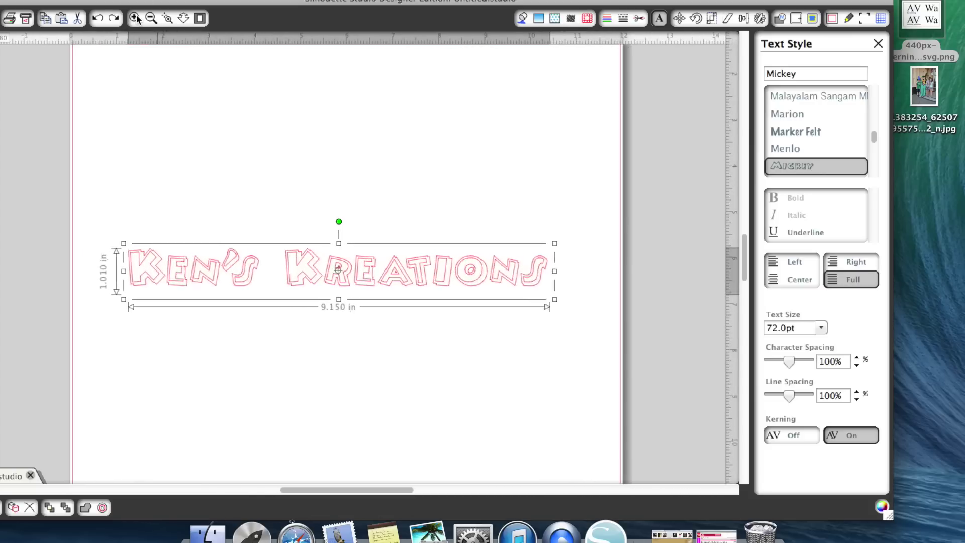
click(302, 274)
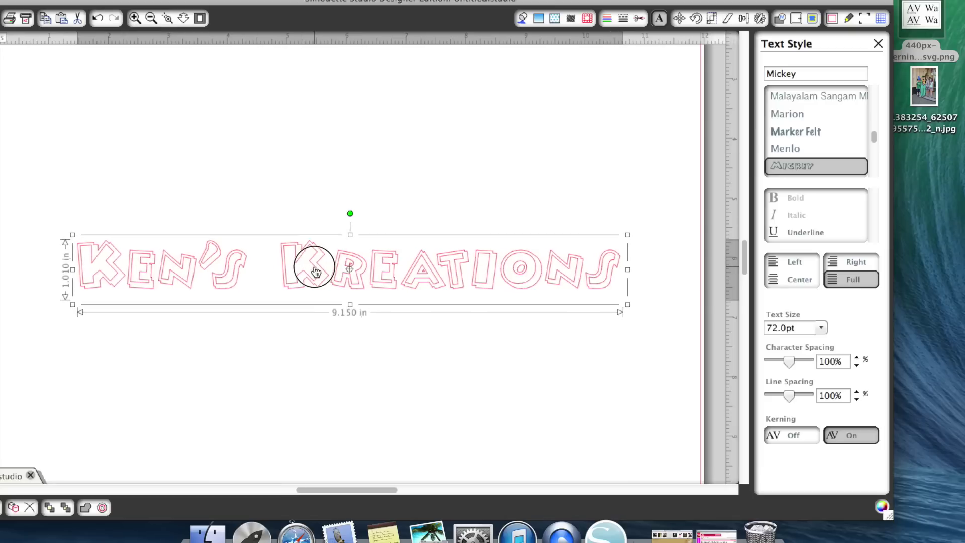
mouse_move(360, 291)
mouse_down()
mouse_move(338, 273)
mouse_move(377, 287)
mouse_up()
click(242, 280)
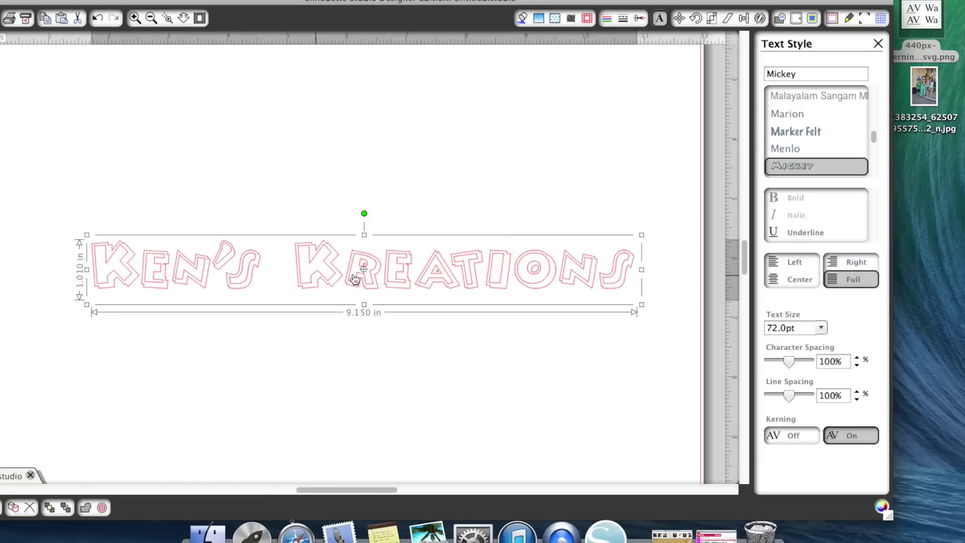
- Try a black fill on the "Ken's Kreations" text and undo it
click(523, 18)
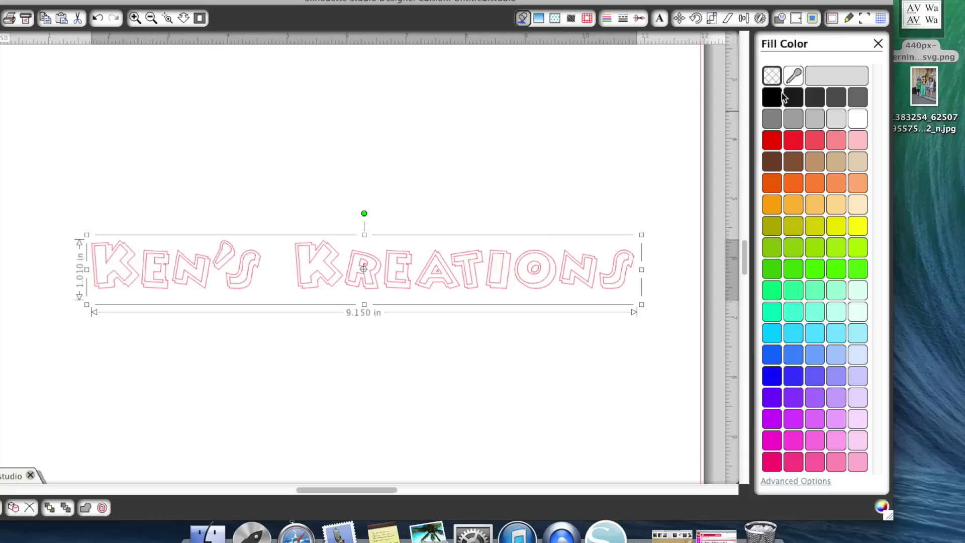
click(778, 98)
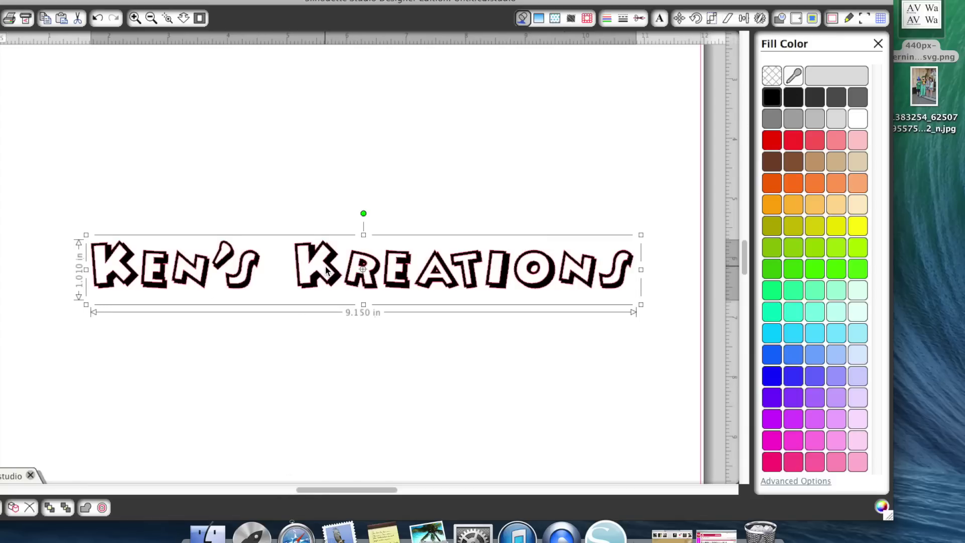
click(98, 19)
click(98, 19)
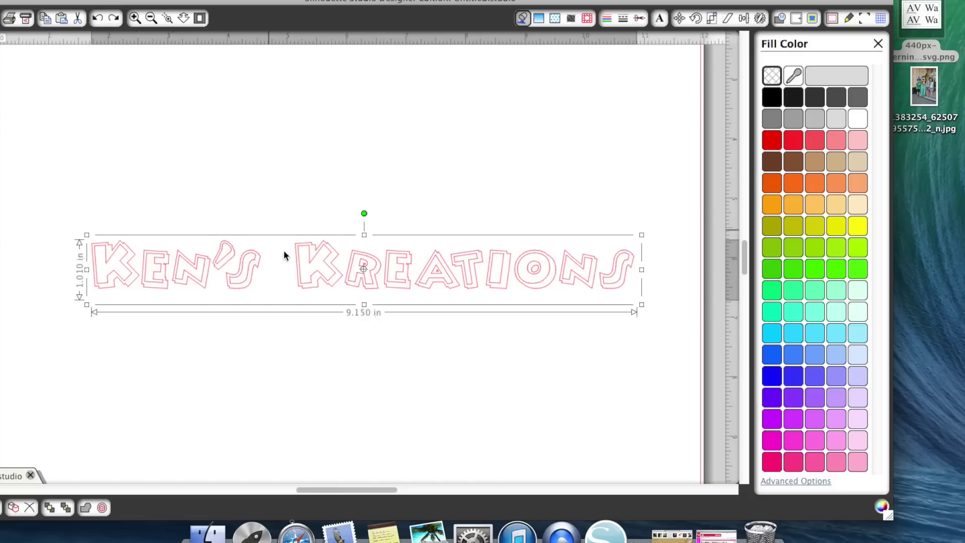
- Release the compound path of the "Ken's Kreations" text to separate the inner and outer letter outlines
right_click(307, 285)
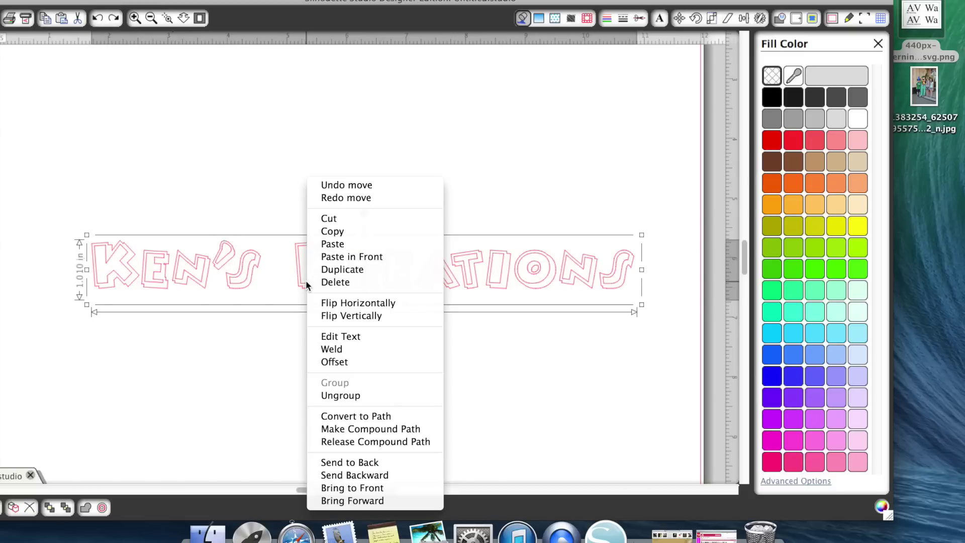
click(356, 443)
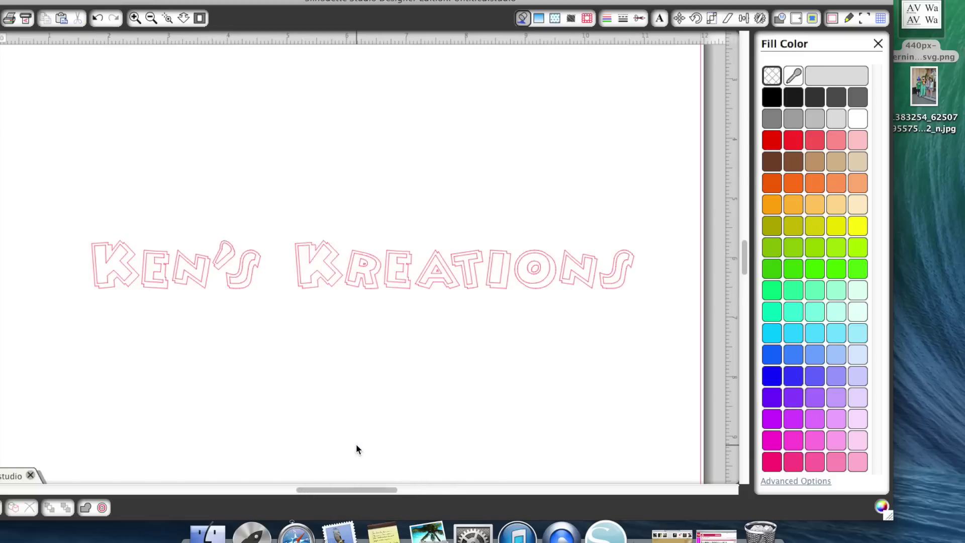
click(315, 272)
right_click(315, 273)
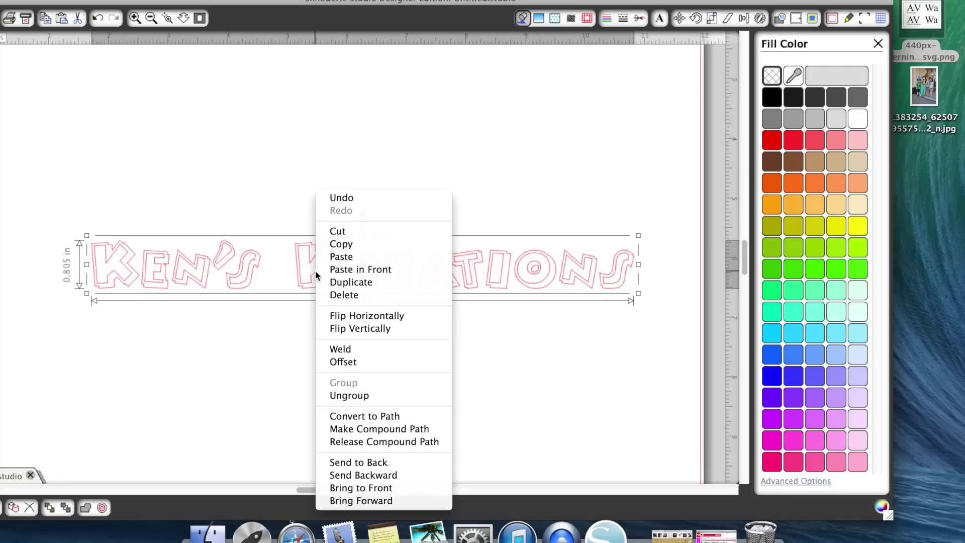
click(363, 442)
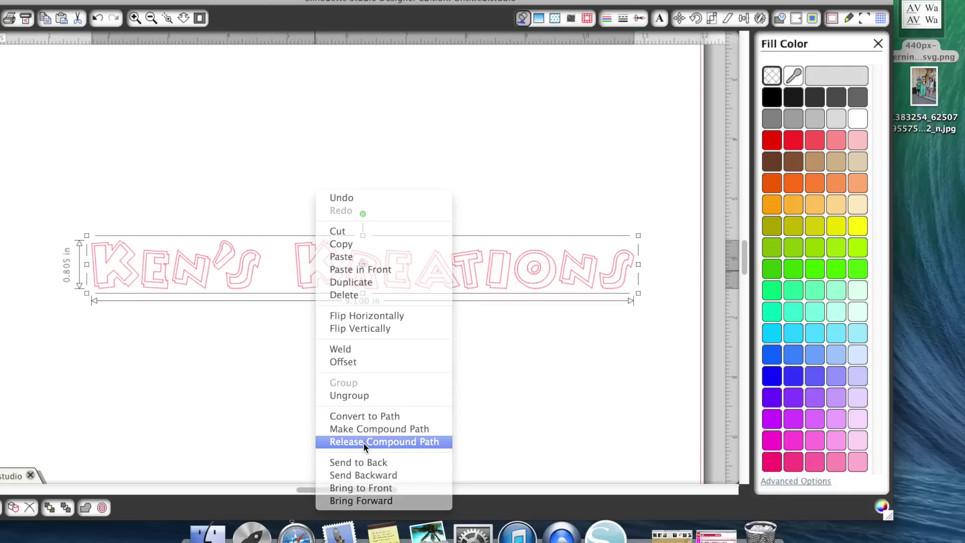
- Ungroup the "Ken's Kreations" outlines so that each one can be selected individually
right_click(362, 274)
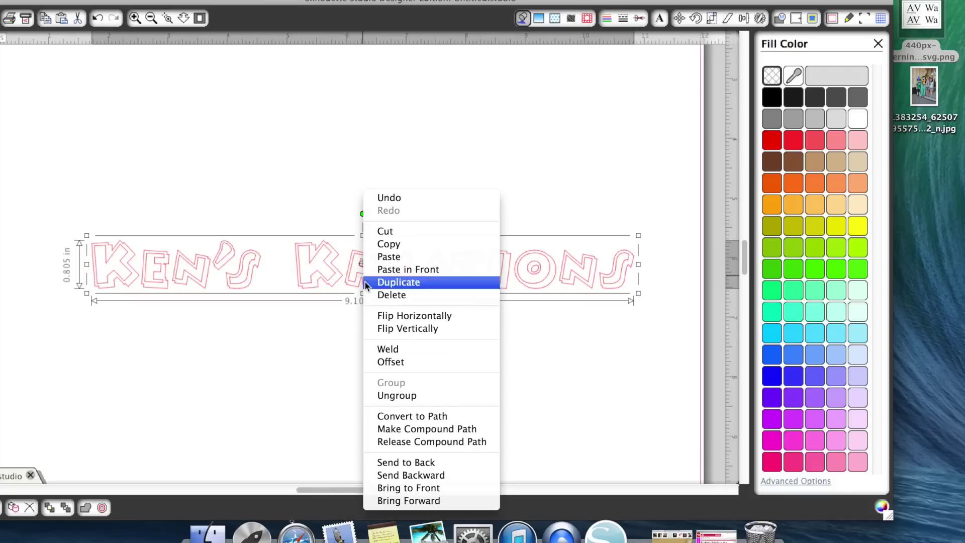
click(398, 396)
click(397, 394)
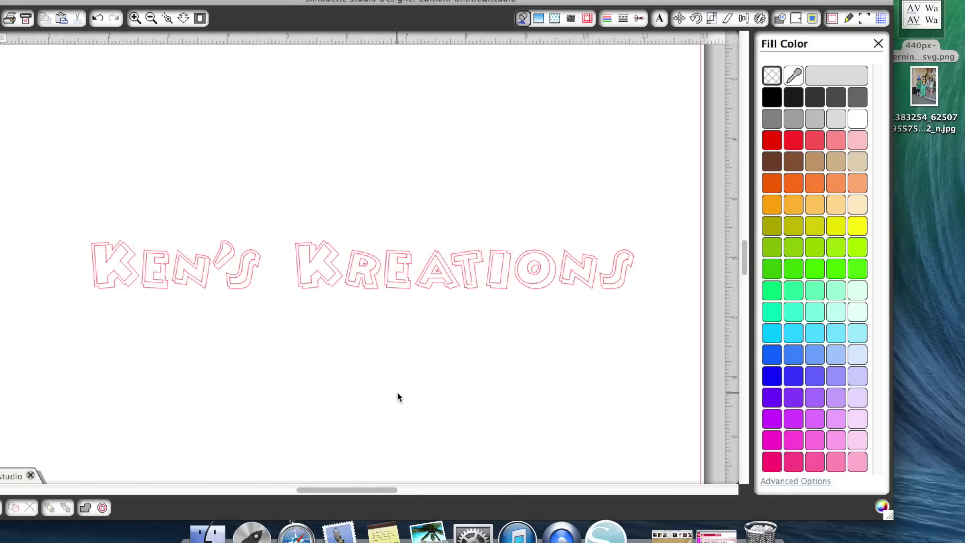
- Try moving the inner K outline of "Kreations" above its outer outline, and undo the move
drag(327, 276, 323, 216)
click(247, 134)
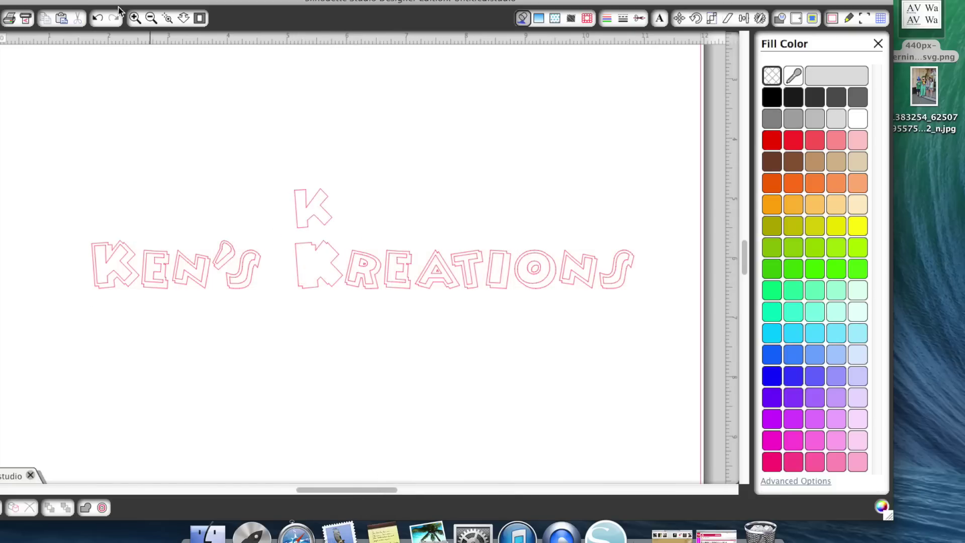
click(103, 19)
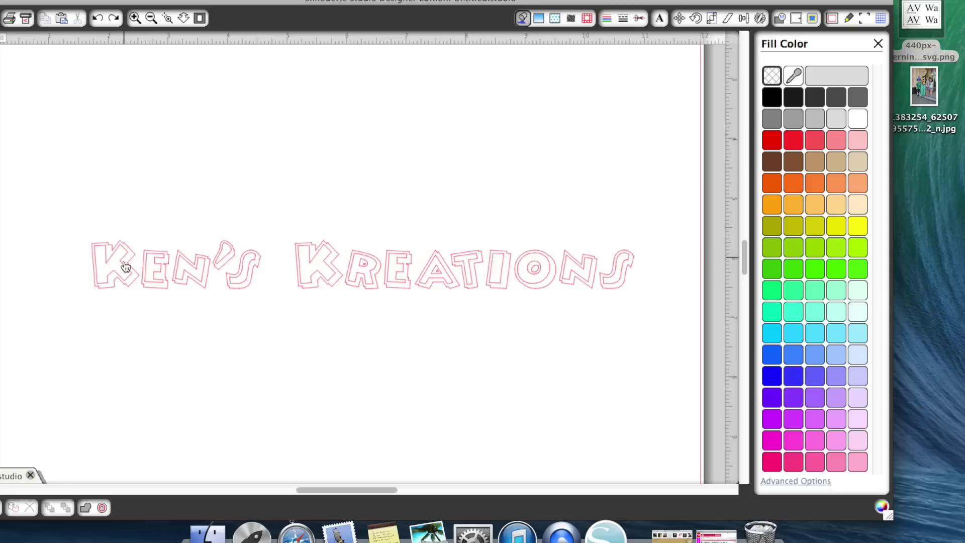
- Fill the inner K outline of "Ken's" with red and deselect it
click(120, 278)
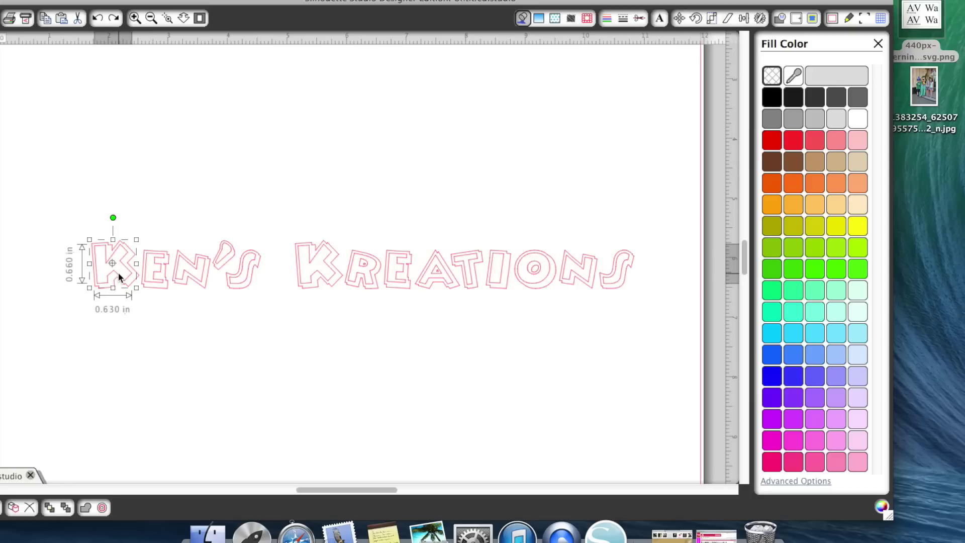
click(780, 148)
click(130, 346)
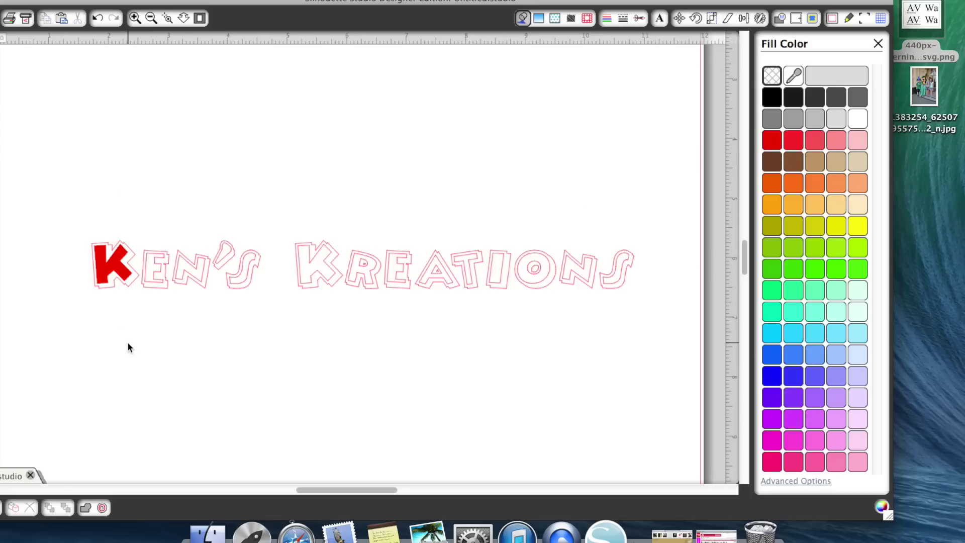
- Fill the outer K outline of "Ken's" with black and deselect it
click(107, 294)
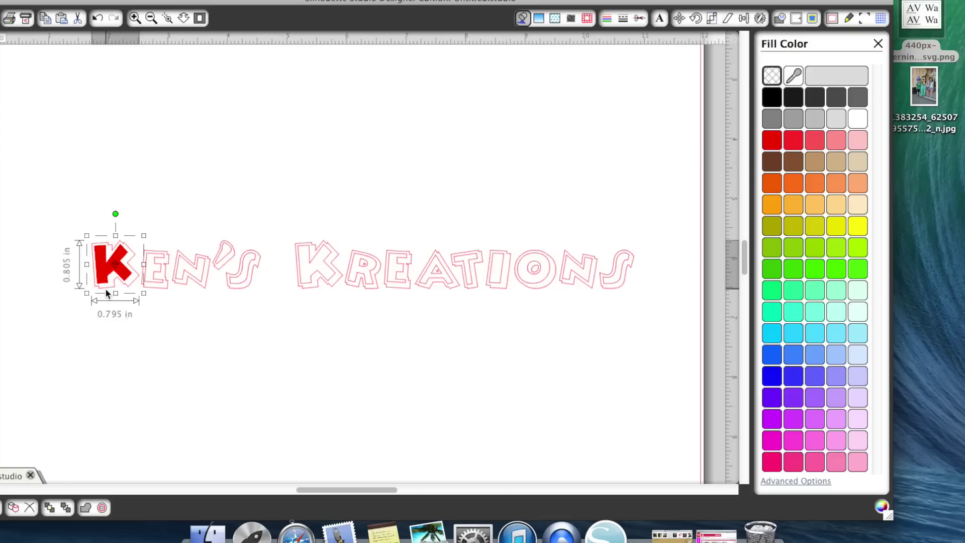
click(773, 96)
click(308, 181)
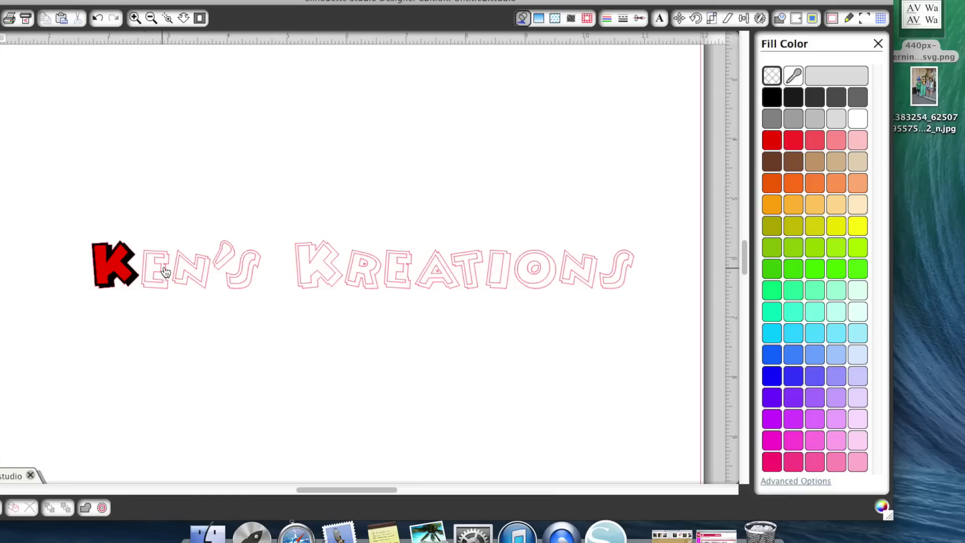
- Fill the inner E outline of "Ken's" with brown and its outer outline with black
click(152, 284)
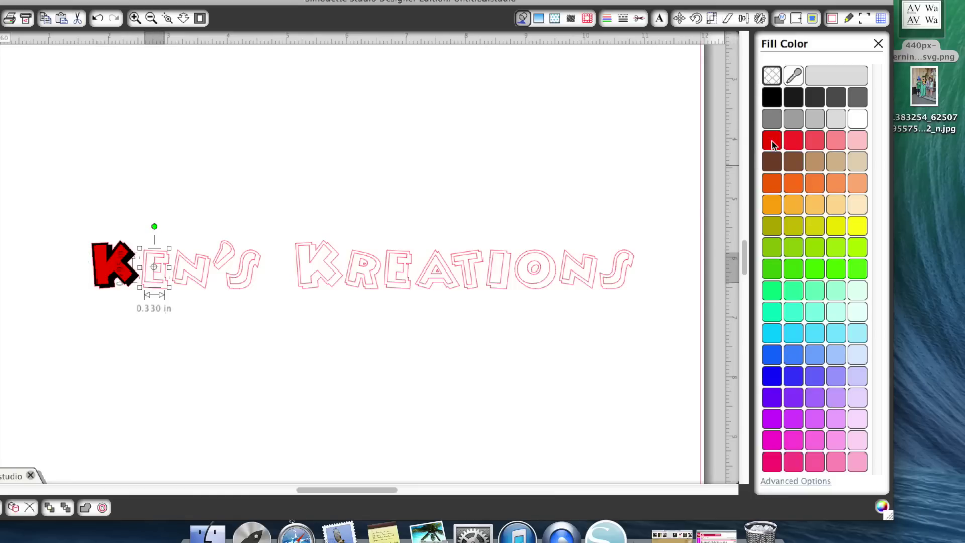
click(774, 155)
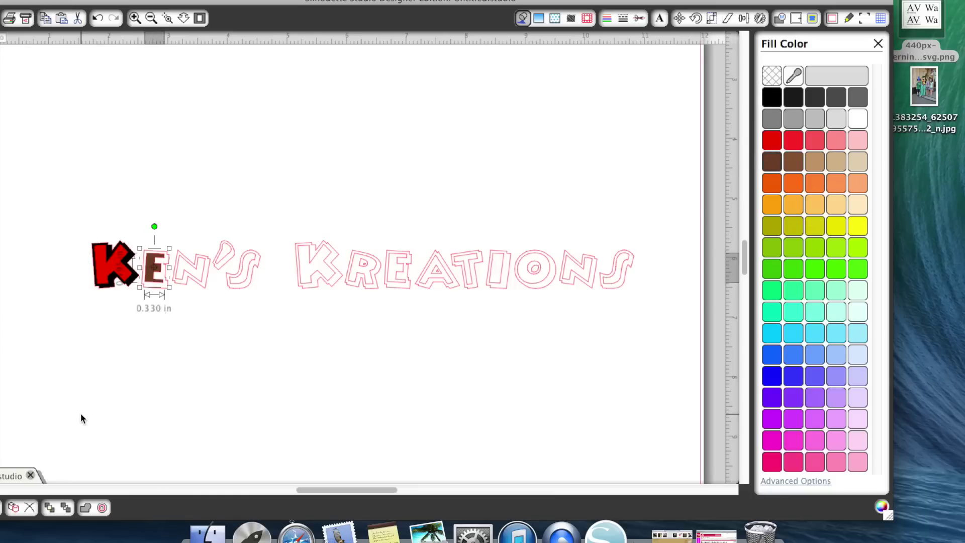
click(196, 316)
click(165, 294)
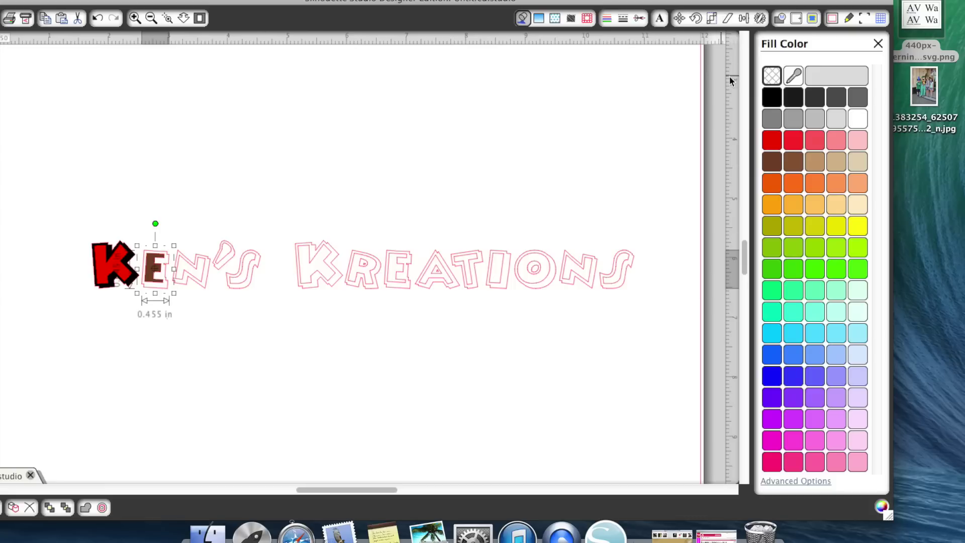
click(772, 97)
click(228, 144)
- Set the line color of the K, E and N outlines of "Ken's" to black
drag(88, 225, 175, 316)
click(607, 18)
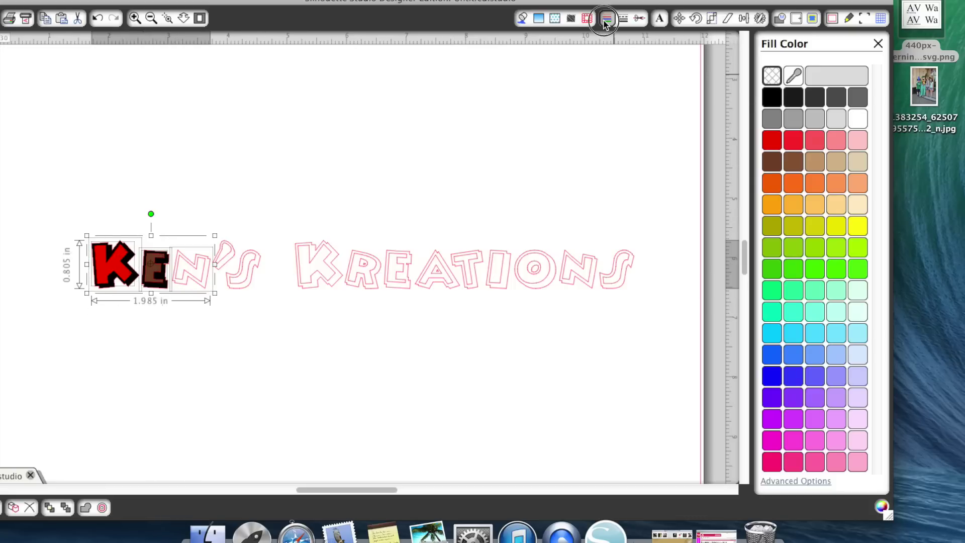
click(776, 107)
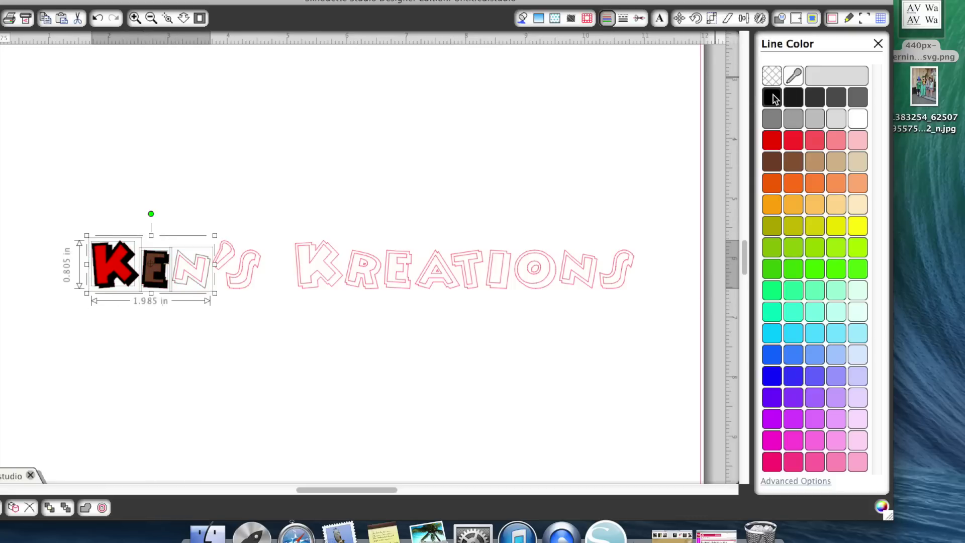
click(427, 162)
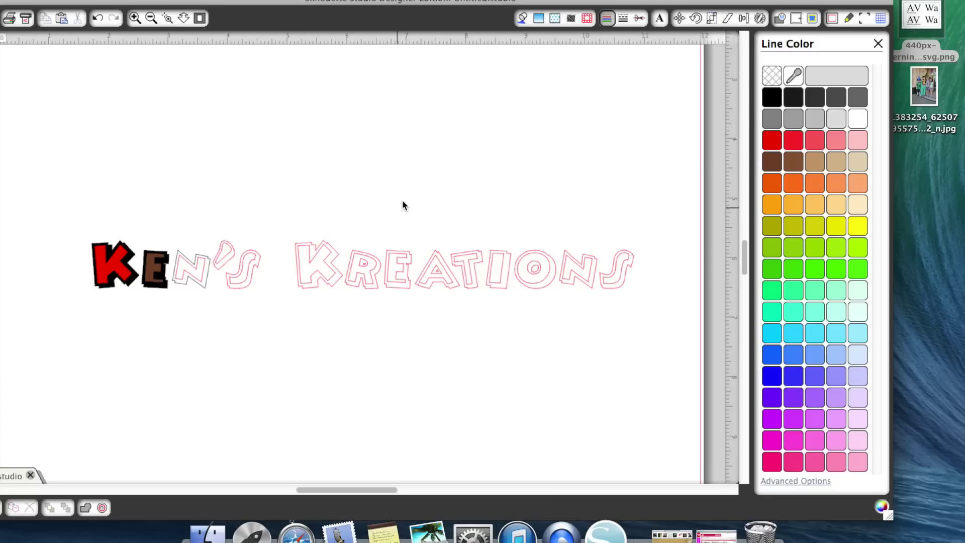
- Delete all the "Ken's Kreations" letter outlines from the page
click(151, 22)
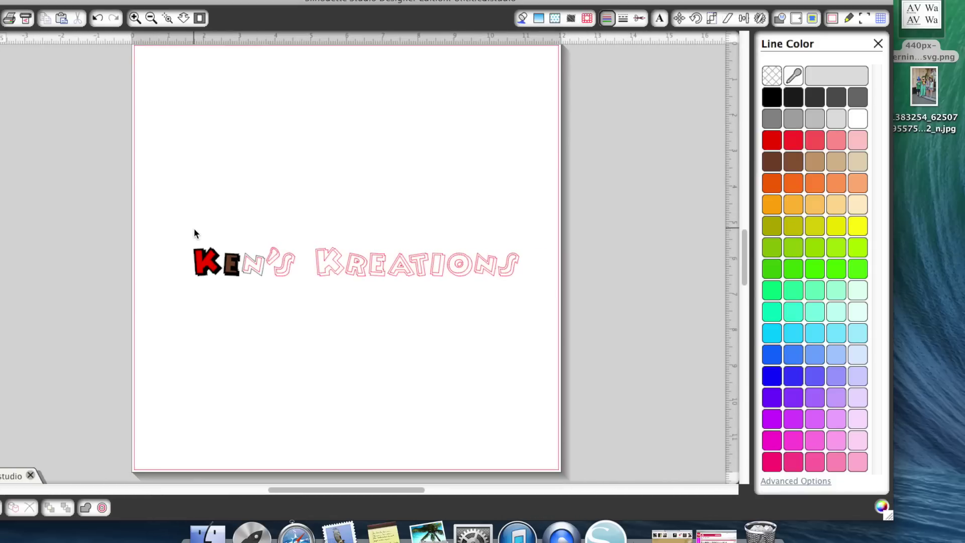
drag(194, 228, 535, 317)
key(Delete)
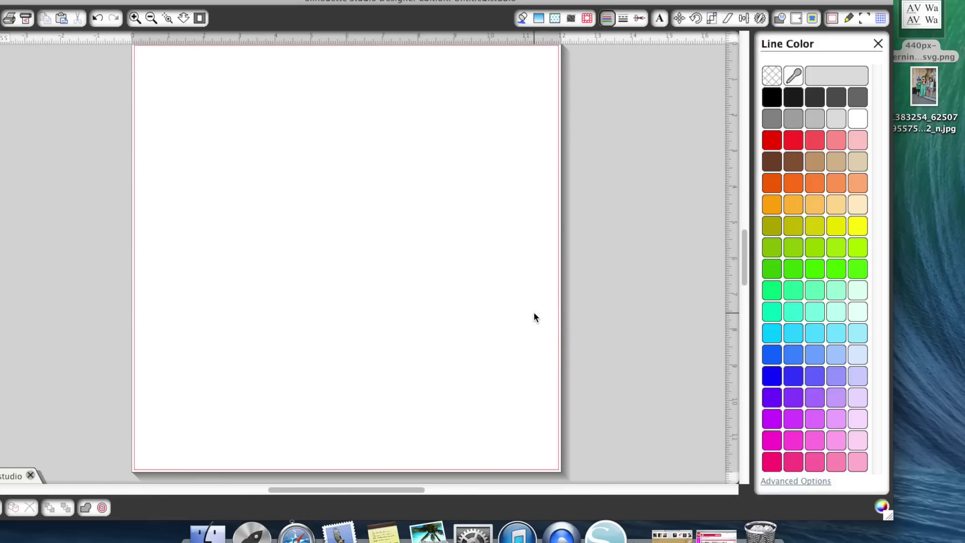
- Start a new text with the ROBOTS font in place of Mickey
scroll(541, 95, left, 5)
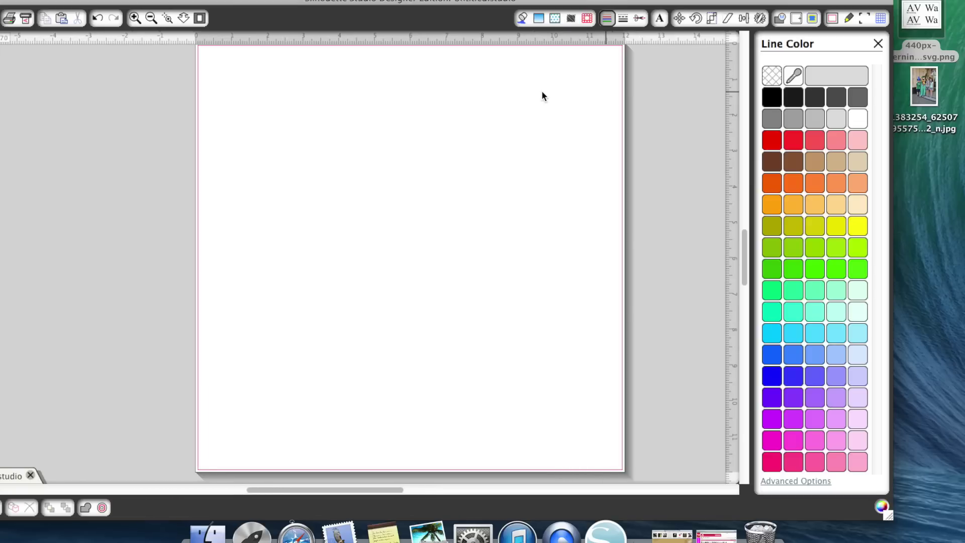
drag(409, 1, 483, 1)
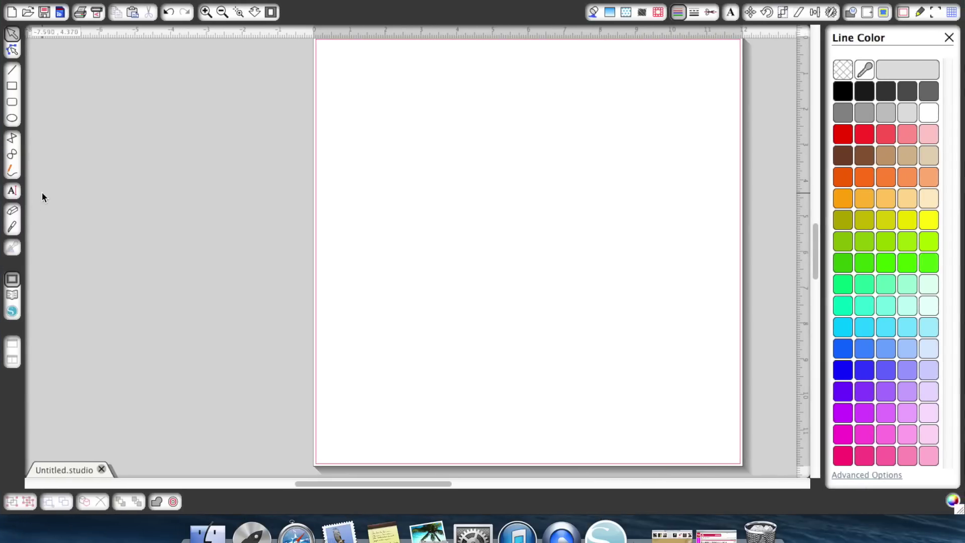
click(13, 191)
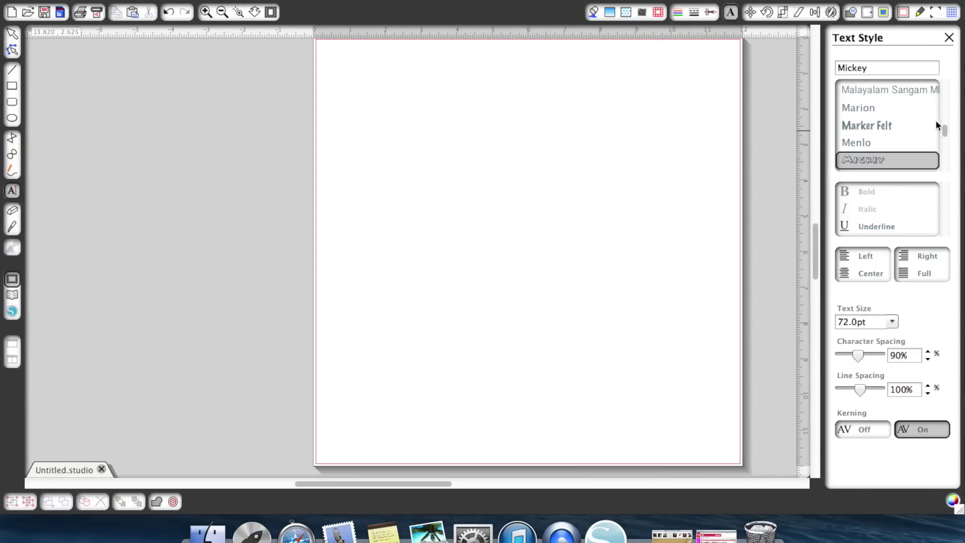
mouse_move(944, 135)
mouse_down()
mouse_move(953, 161)
mouse_move(953, 139)
mouse_up()
double_click(908, 72)
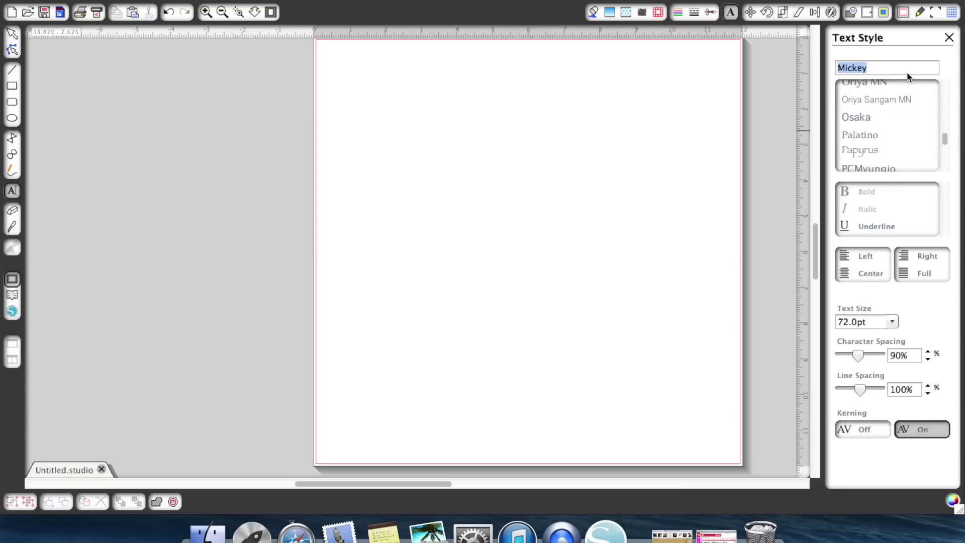
text(robOTS)
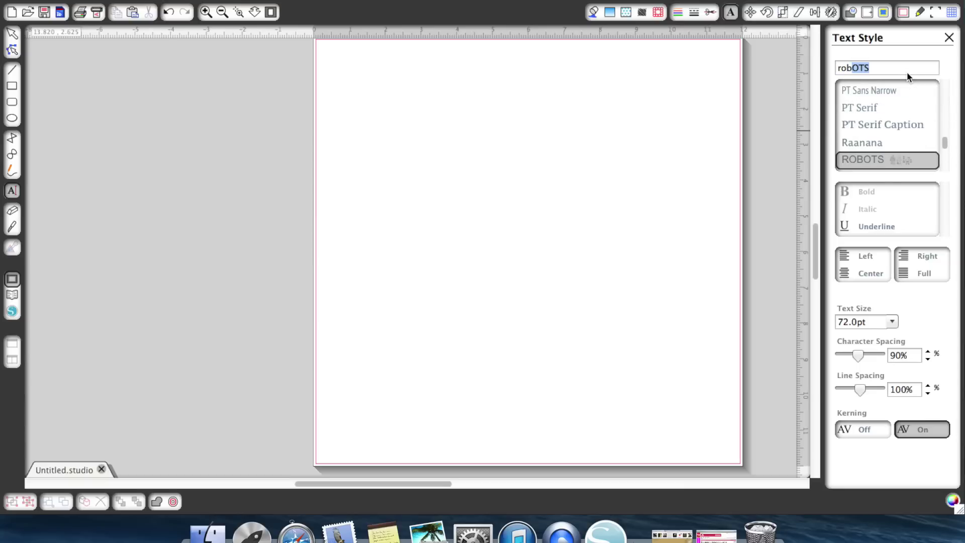
- Try the lowercase letters abcdefg in the ROBOTS font near the page's upper edge and erase them
click(382, 177)
text(ab)
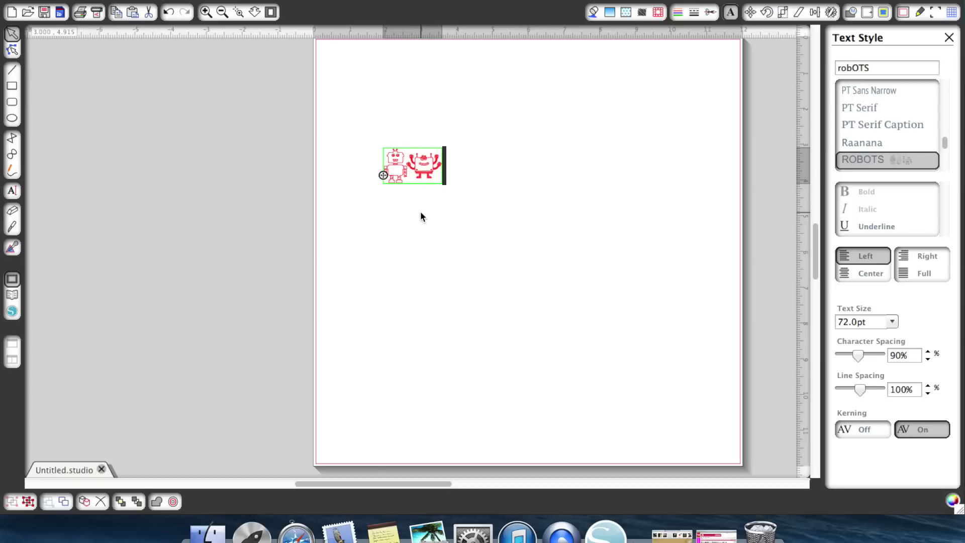
text(cdef)
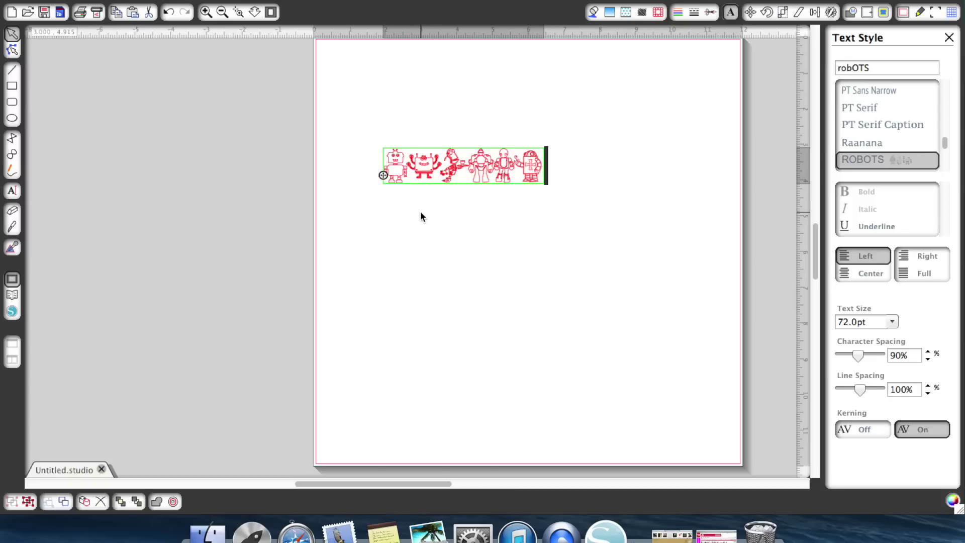
text(g)
key(BackSpace)
key(BackSpace)
key(BackSpace)
key(BackSpace)
key(BackSpace)
key(BackSpace)
key(BackSpace)
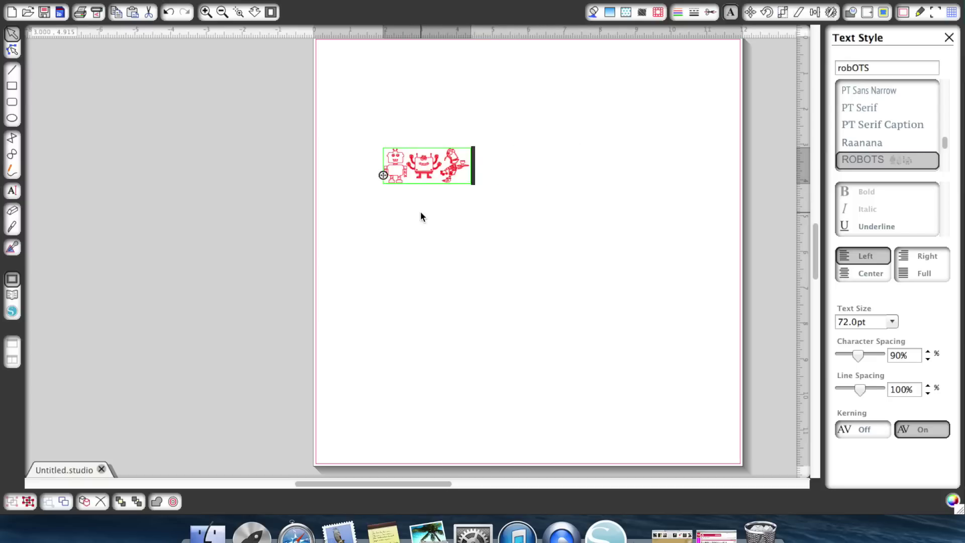
- Enter the capital letters ABCDEFGHIJKLM in the ROBOTS text and erase the final M
text(ABCDEFGH)
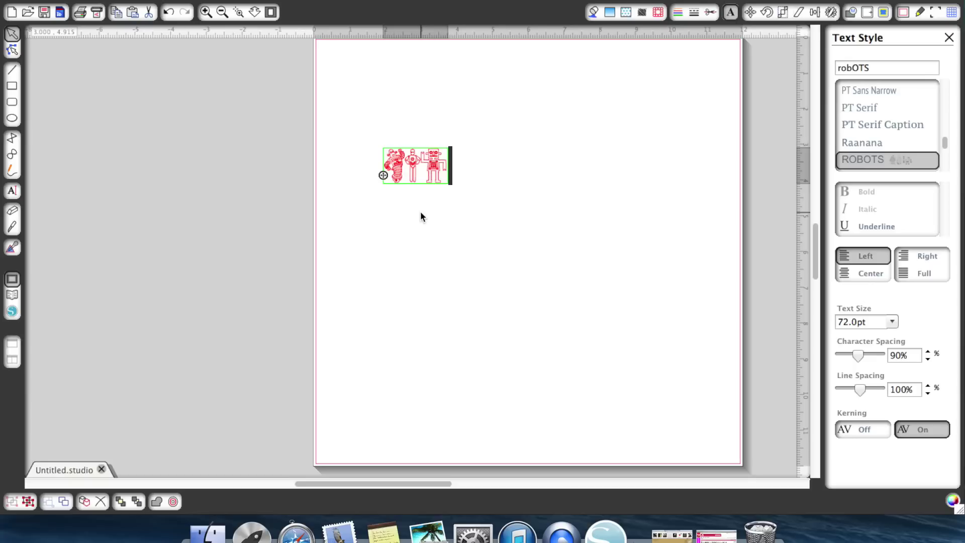
text(IJKLM)
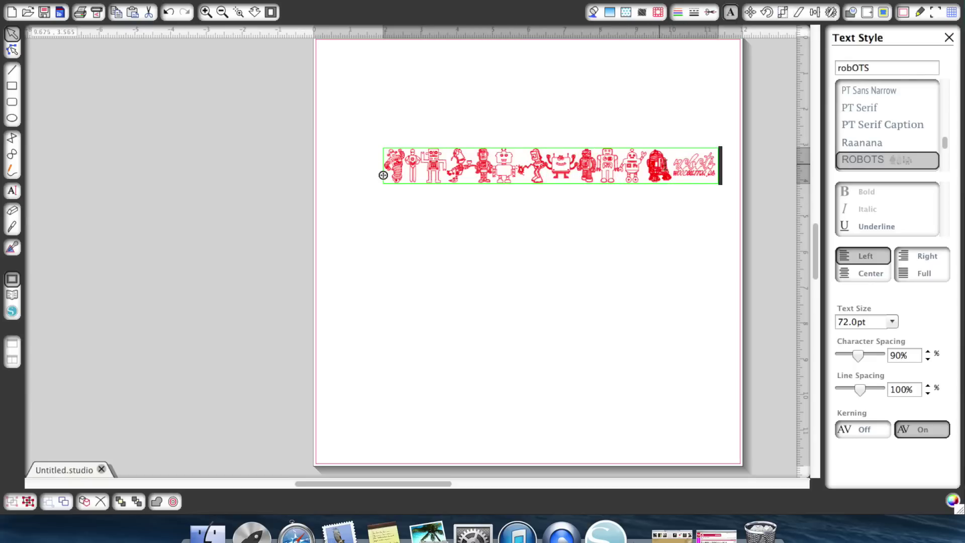
key(BackSpace)
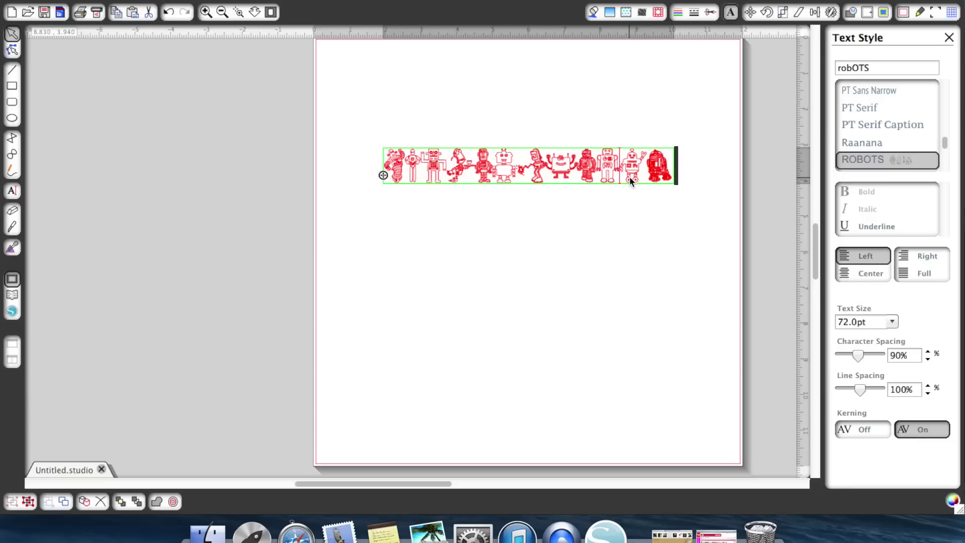
- Insert more random letters before the last two robots, extending the ROBOTS text to three rows
text(kk)
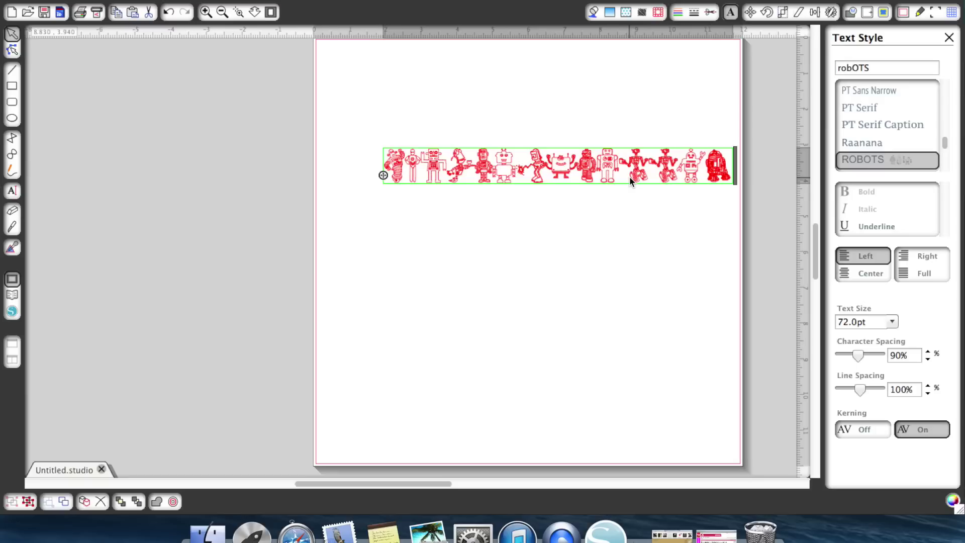
text(jlkj)
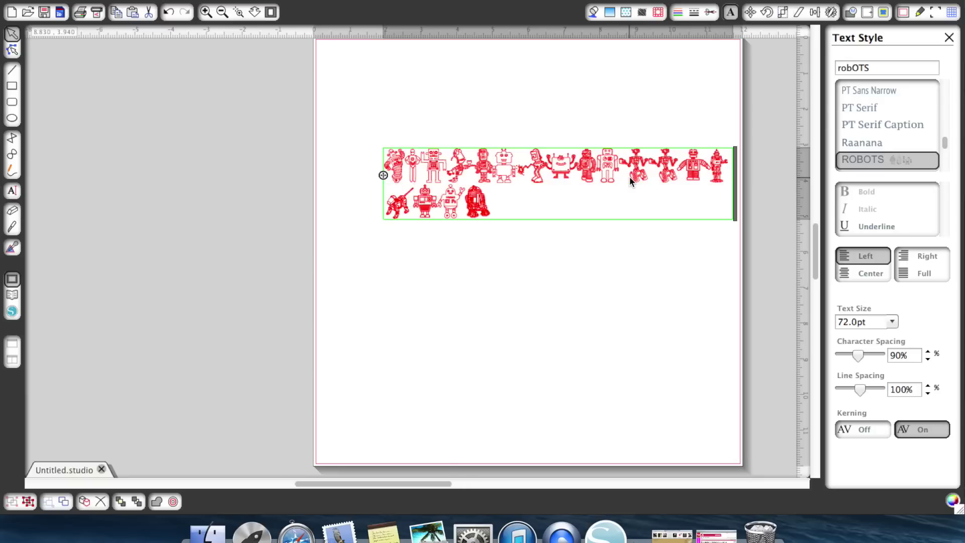
text(jkljkljkljkl)
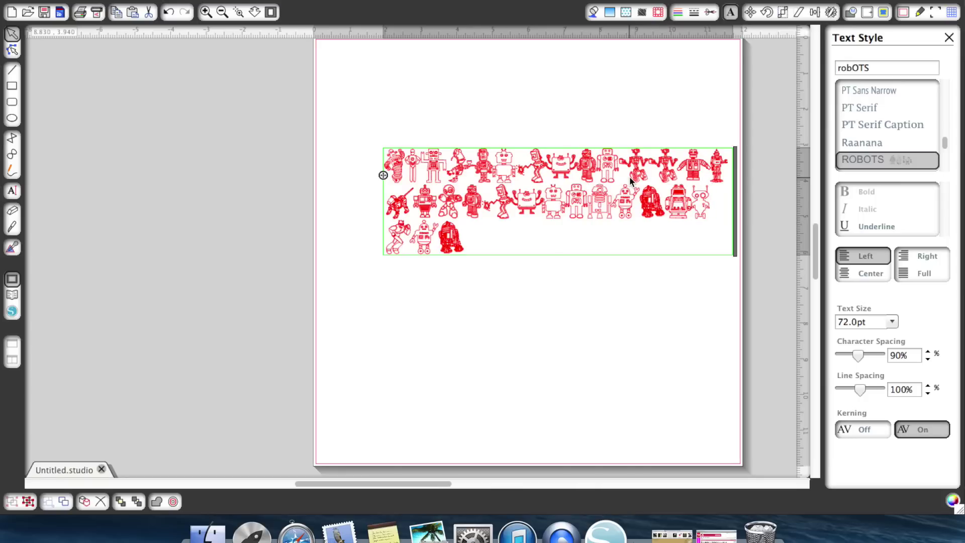
text(jkl)
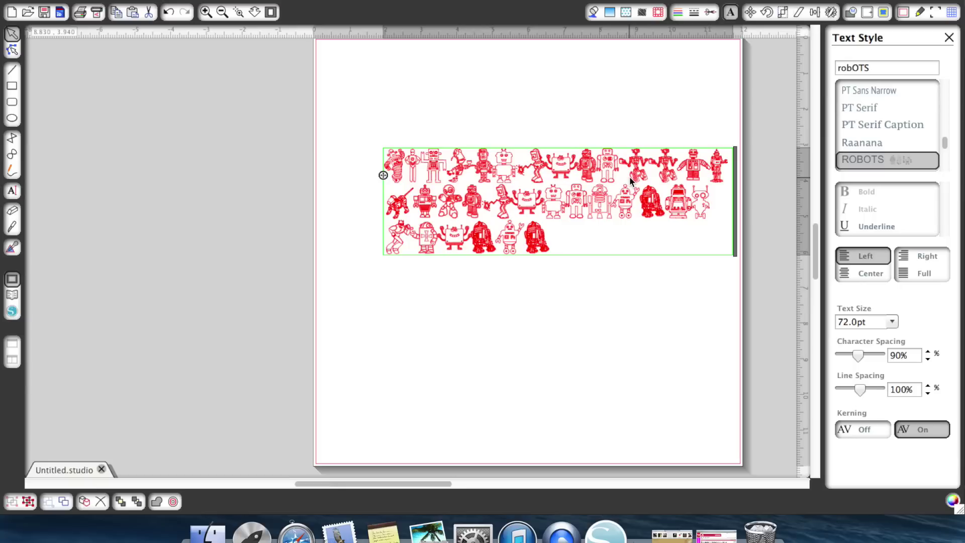
- Highlight all the robot characters, then select the whole text object and delete it
click(571, 220)
drag(558, 239, 391, 160)
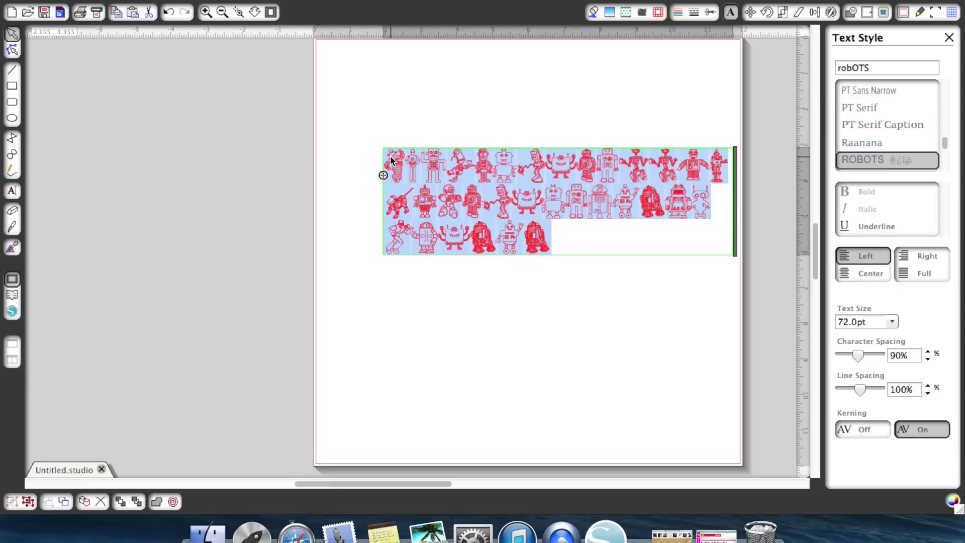
click(487, 305)
click(490, 205)
key(Delete)
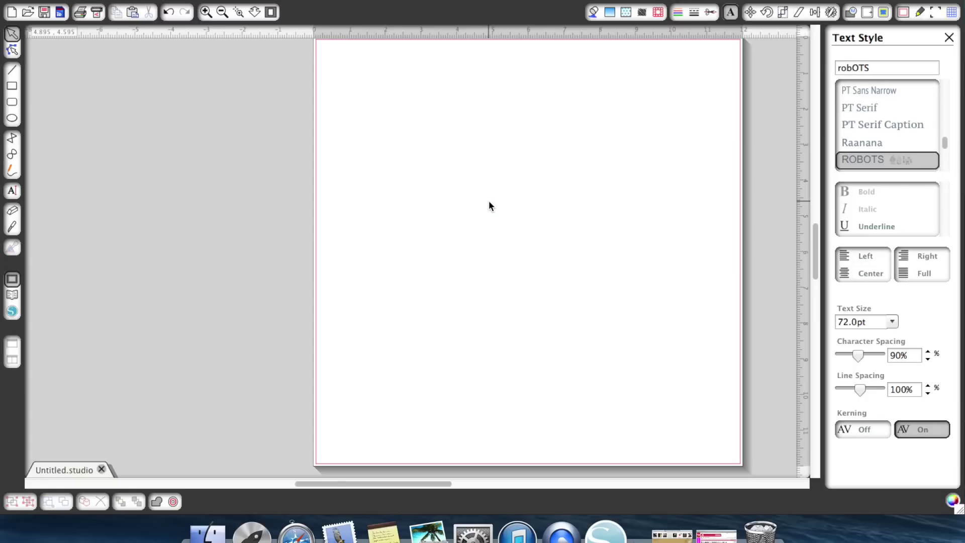
- Place a new text in the ROBOTS font containing only the R2-D2 robot character
click(12, 190)
click(409, 193)
text(r)
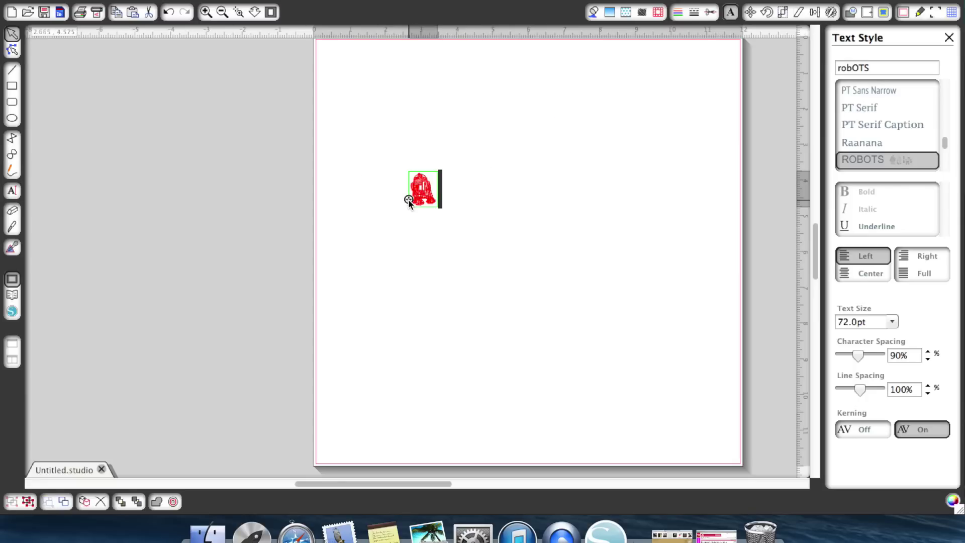
key(Escape)
- Enlarge the R2-D2 character to about 7.49 by 9.24 in and move it up the page
click(424, 194)
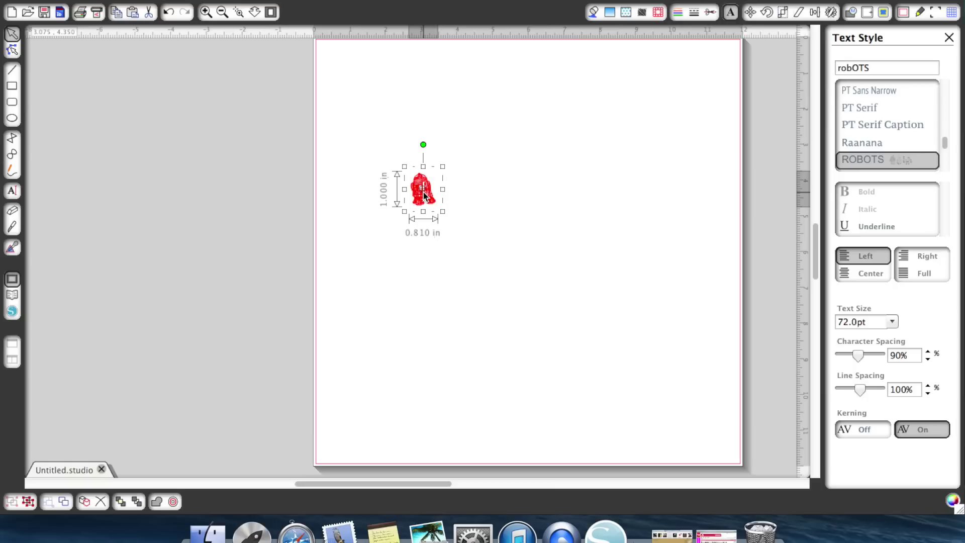
drag(444, 213, 724, 418)
drag(516, 258, 509, 166)
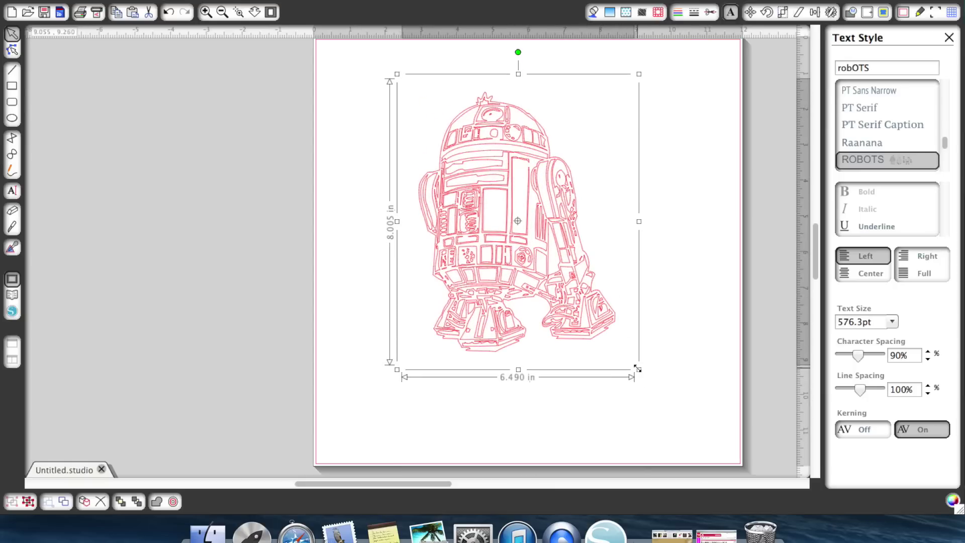
drag(638, 370, 676, 414)
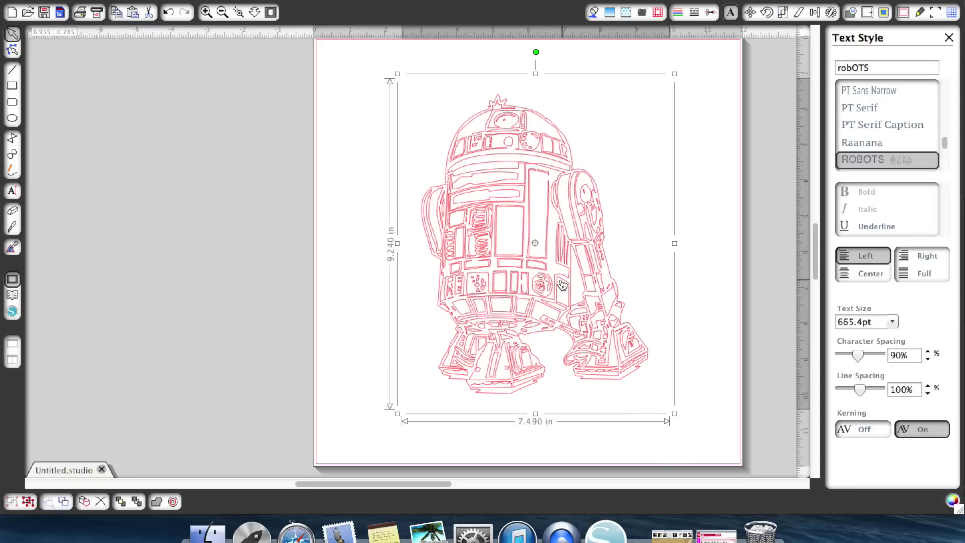
- Fill the enlarged R2-D2 character with black and deselect it
click(593, 13)
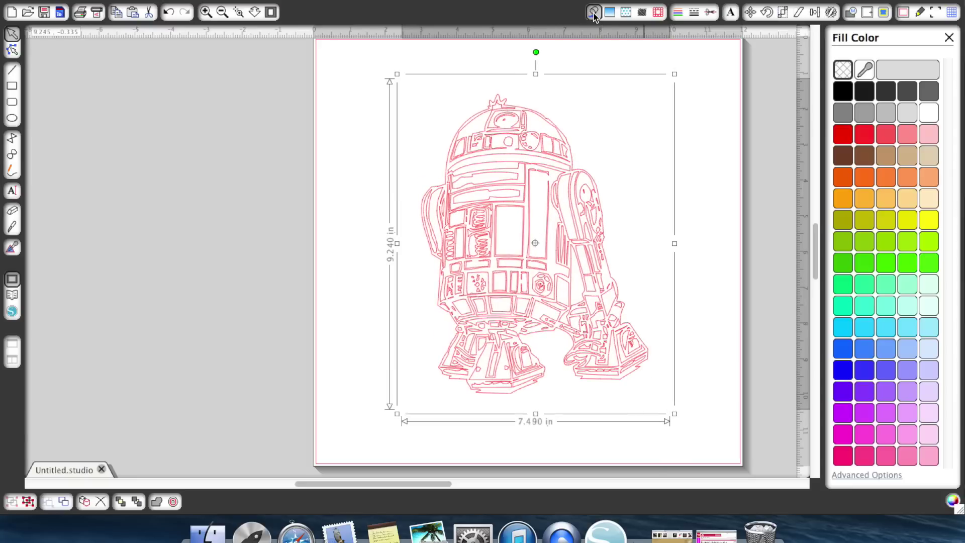
click(844, 92)
click(724, 172)
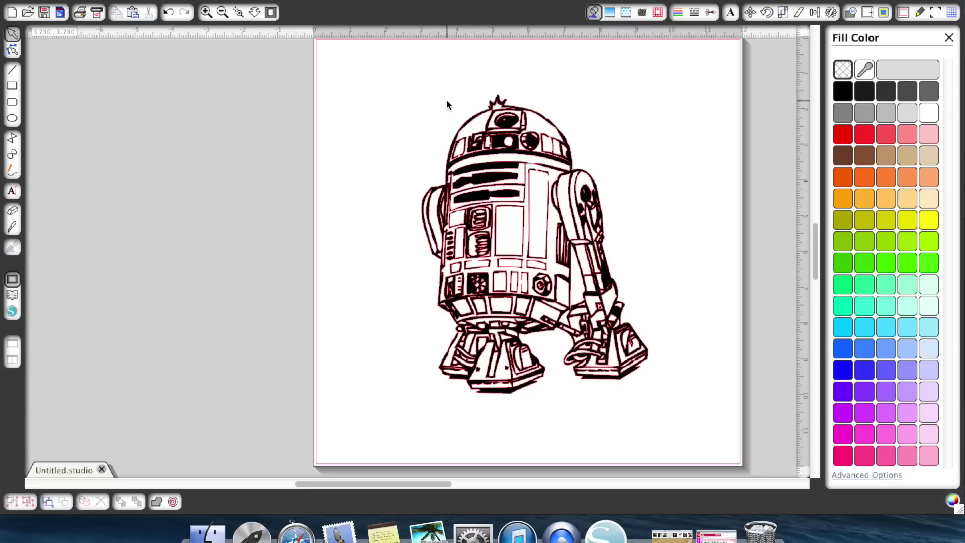
- Set the line color of the whole R2-D2 character to black
drag(418, 83, 664, 444)
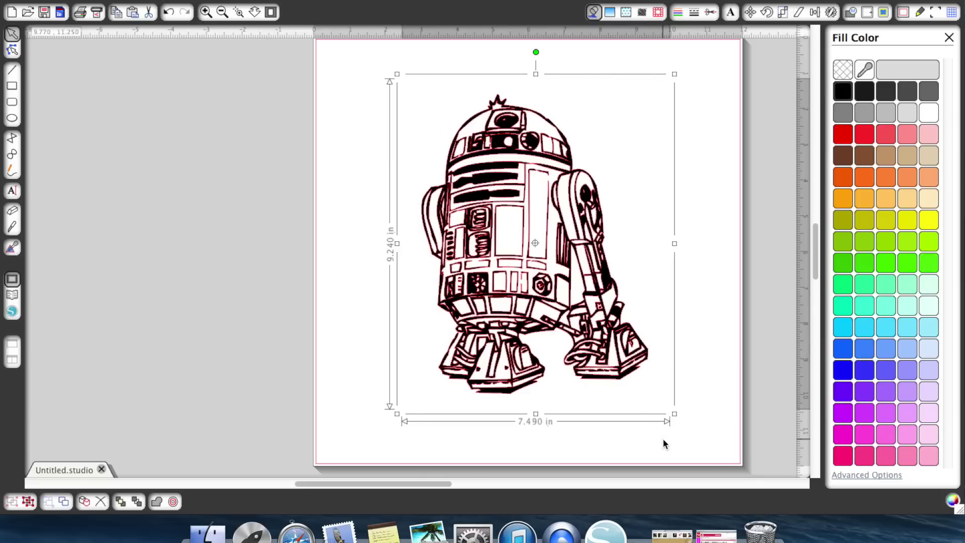
click(677, 12)
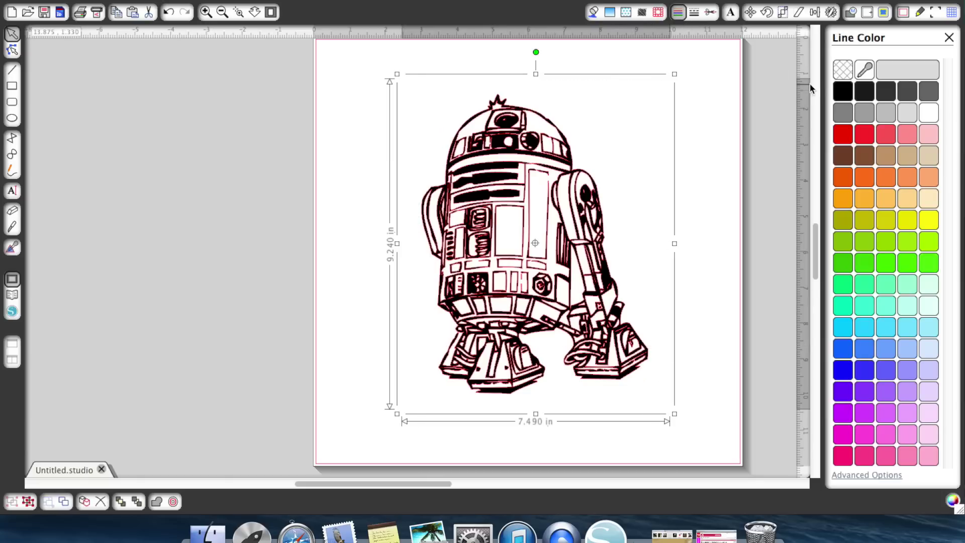
click(847, 93)
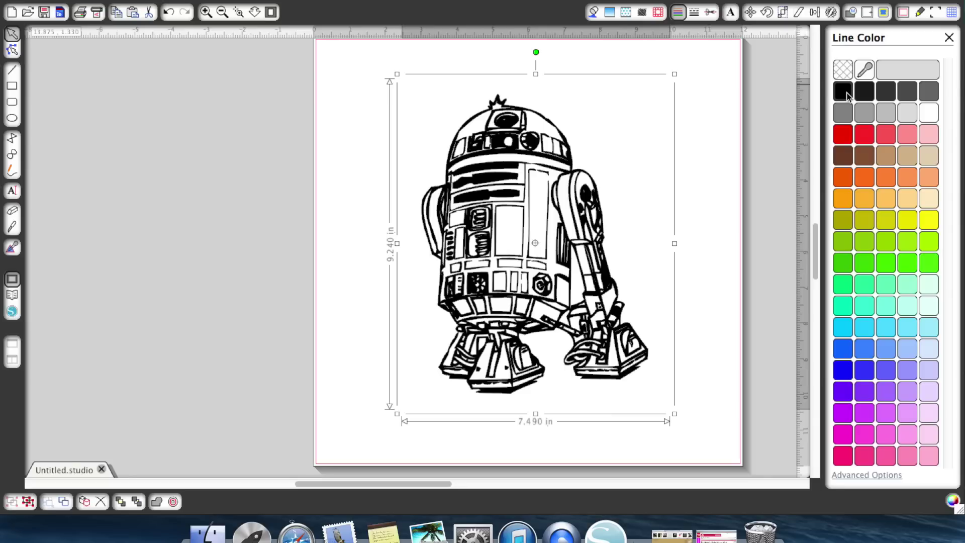
- Release the R2-D2 character's compound path, then set the fill of all its pieces to transparent
right_click(547, 125)
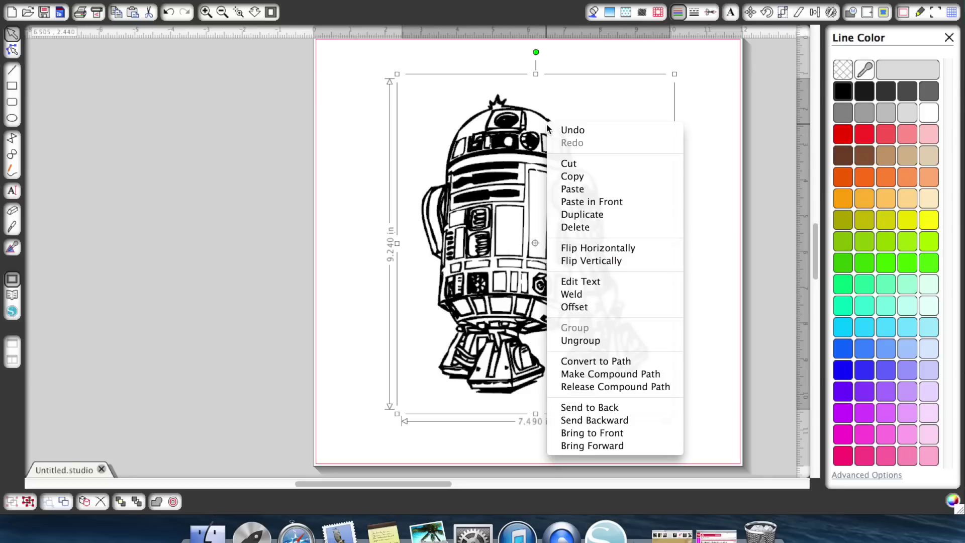
click(608, 387)
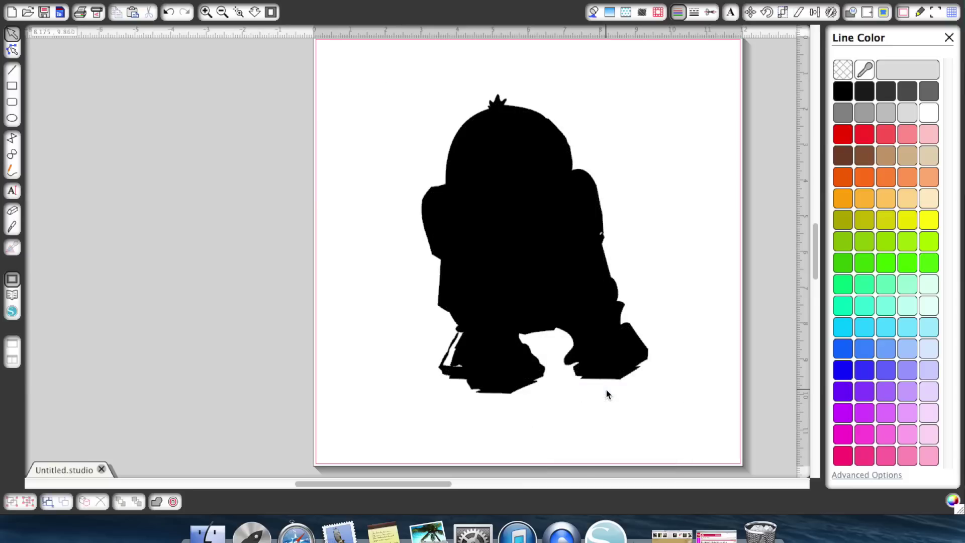
drag(421, 95, 659, 401)
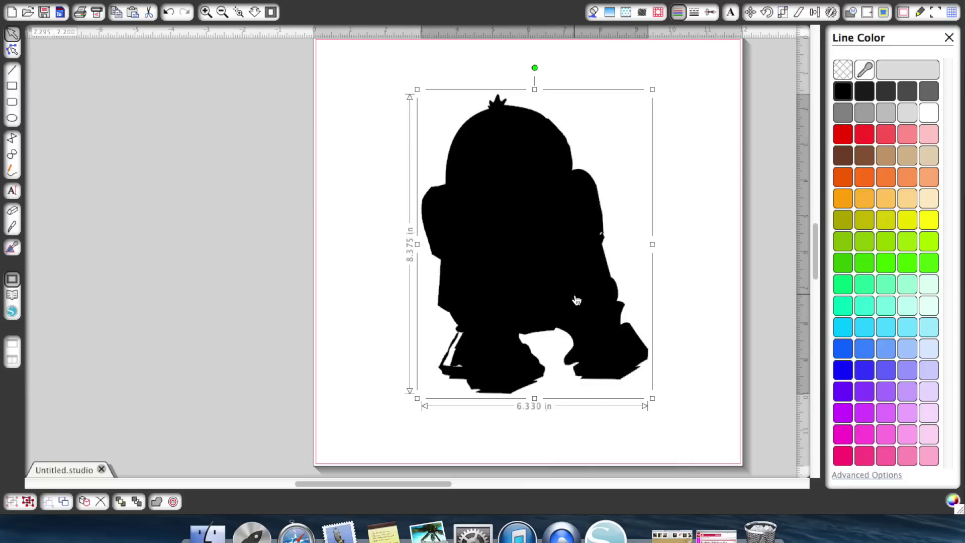
click(594, 12)
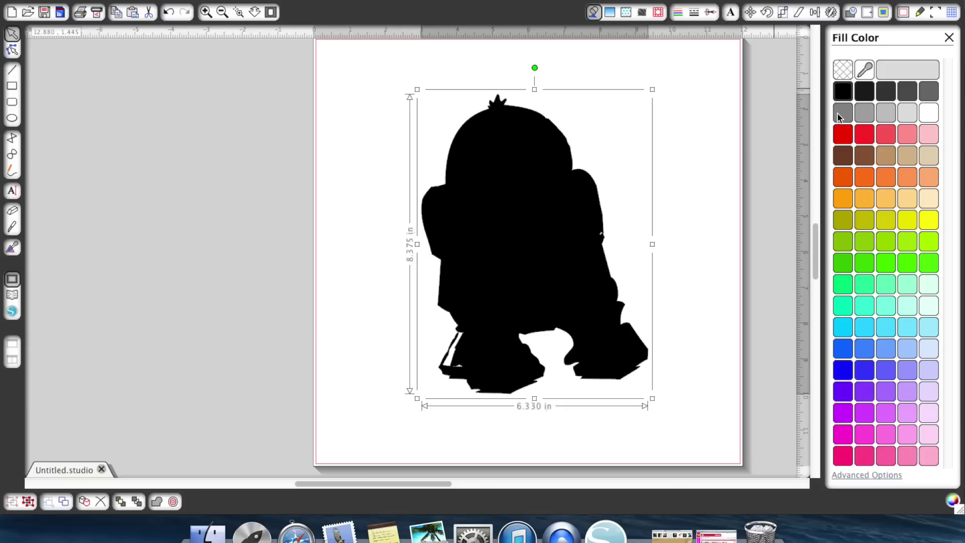
click(843, 69)
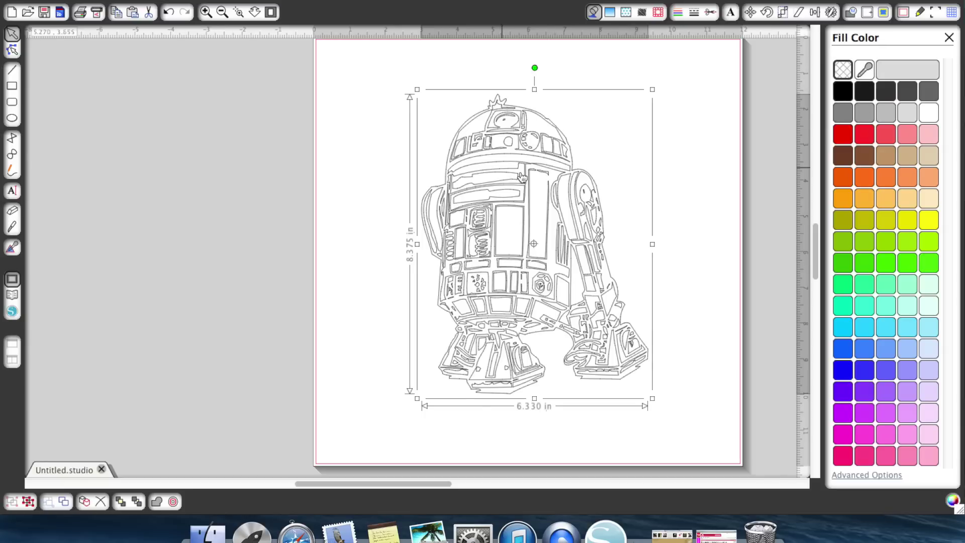
click(692, 152)
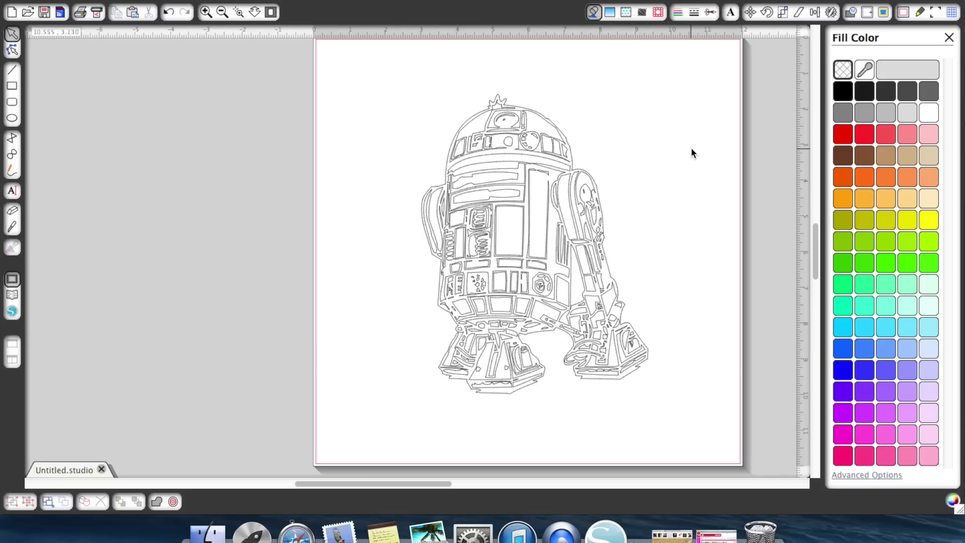
- Ungroup the R2-D2 outline into separate pieces and deselect them
click(535, 140)
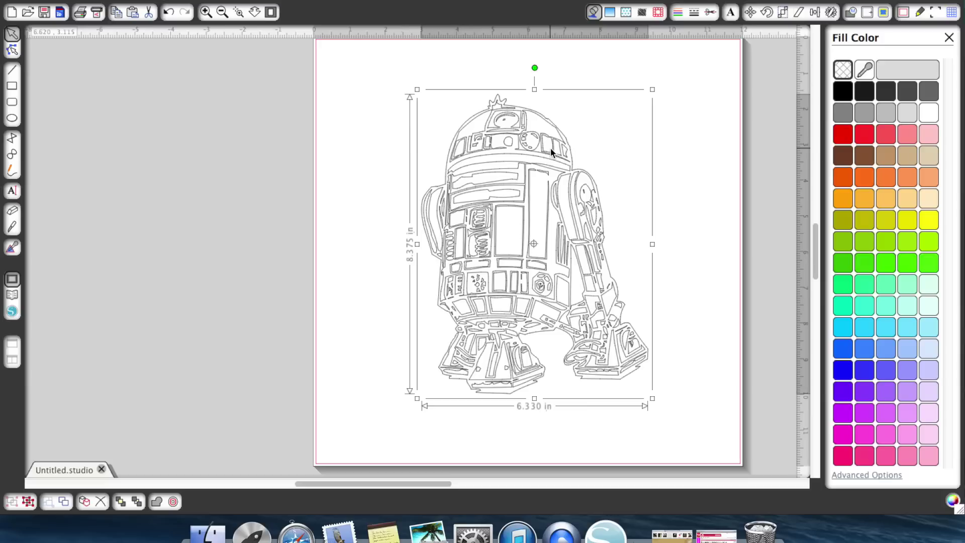
right_click(552, 153)
click(596, 352)
click(713, 234)
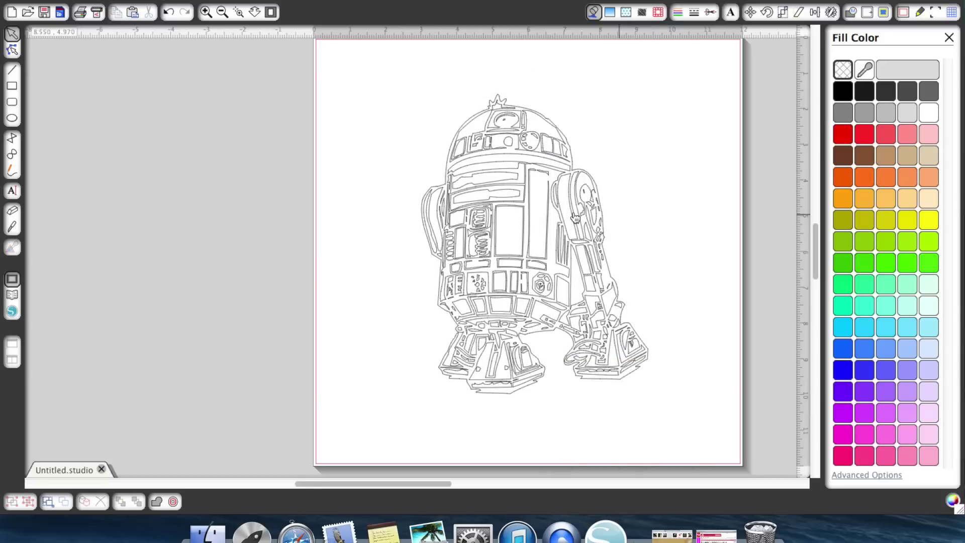
- Fill the two wide horizontal slots on R2-D2's upper body with red
click(512, 196)
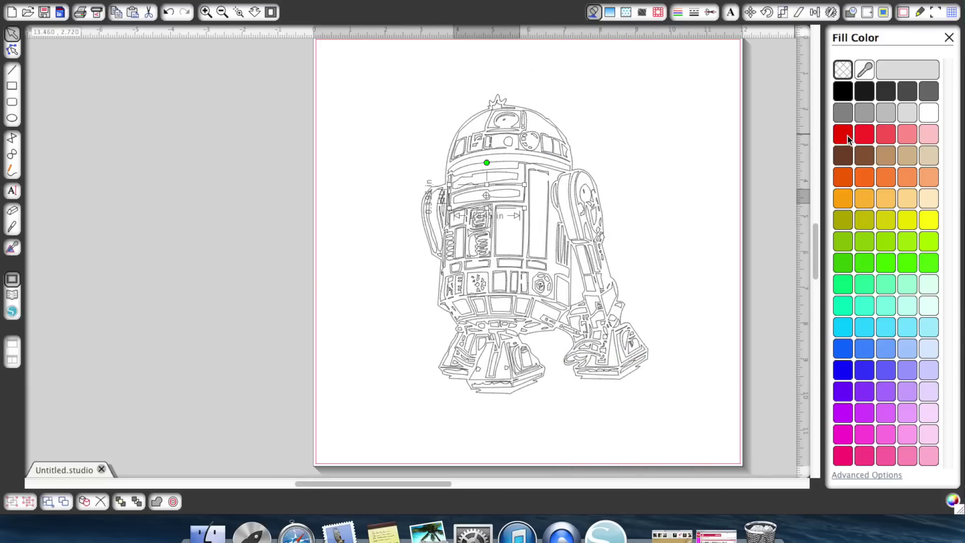
click(848, 136)
click(510, 178)
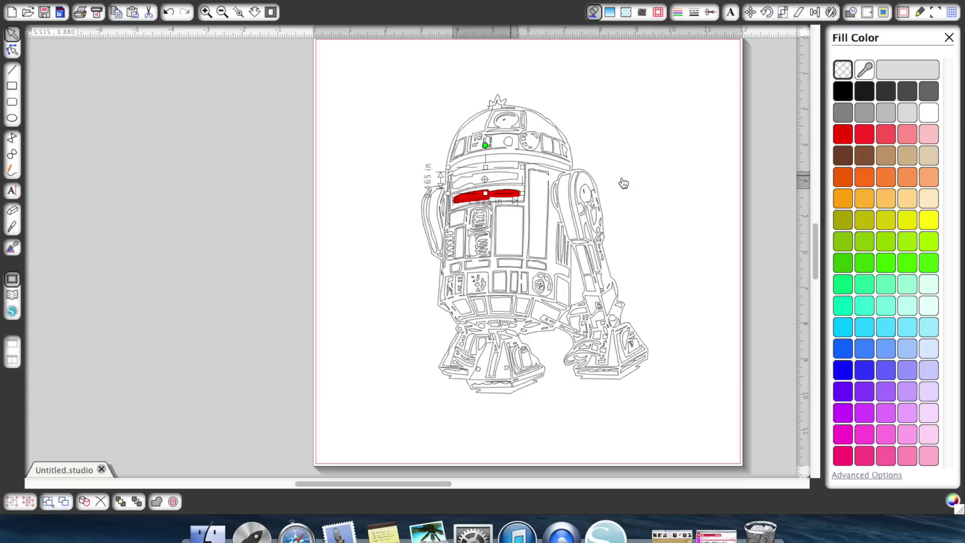
click(848, 130)
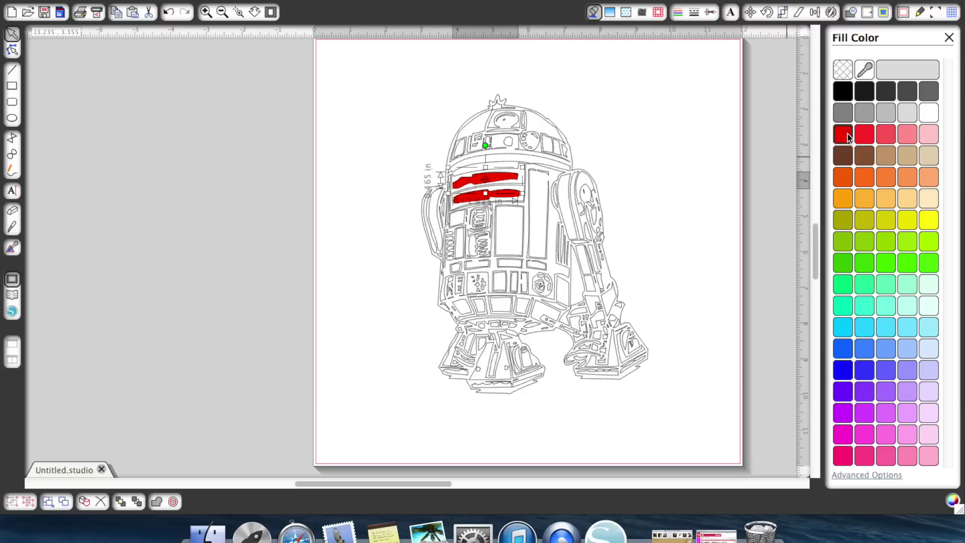
- Fill the thin sliver beside R2-D2's eye and the leftmost dome panel frame with red, then deselect
click(525, 118)
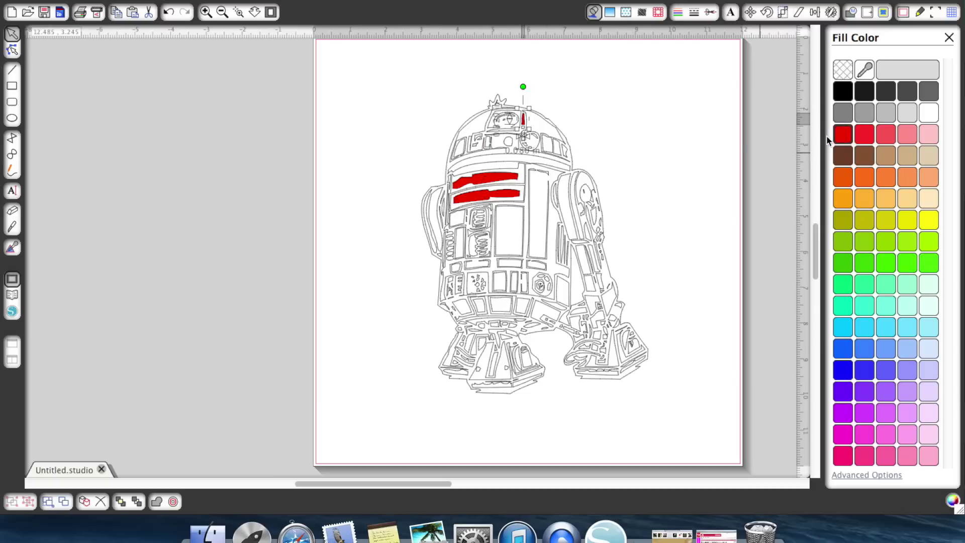
click(459, 150)
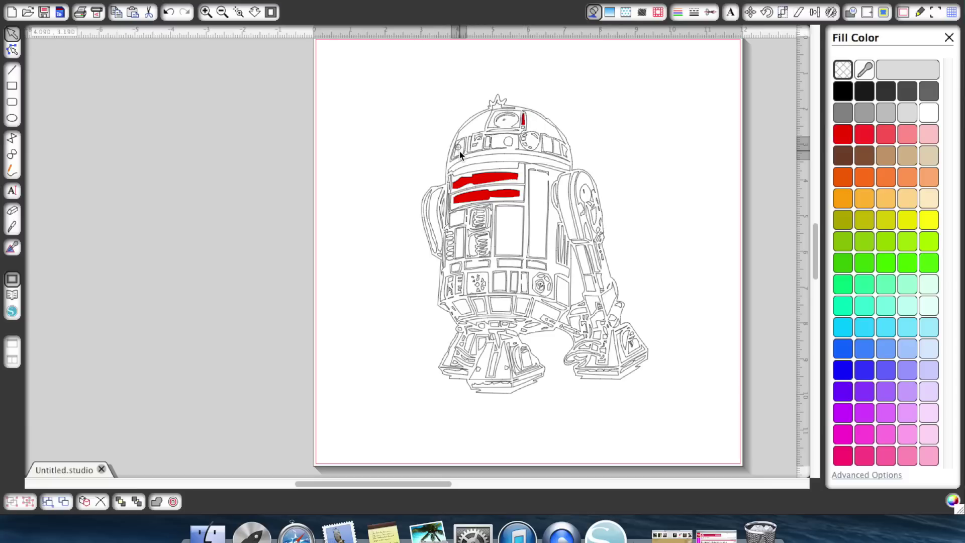
click(847, 134)
click(684, 171)
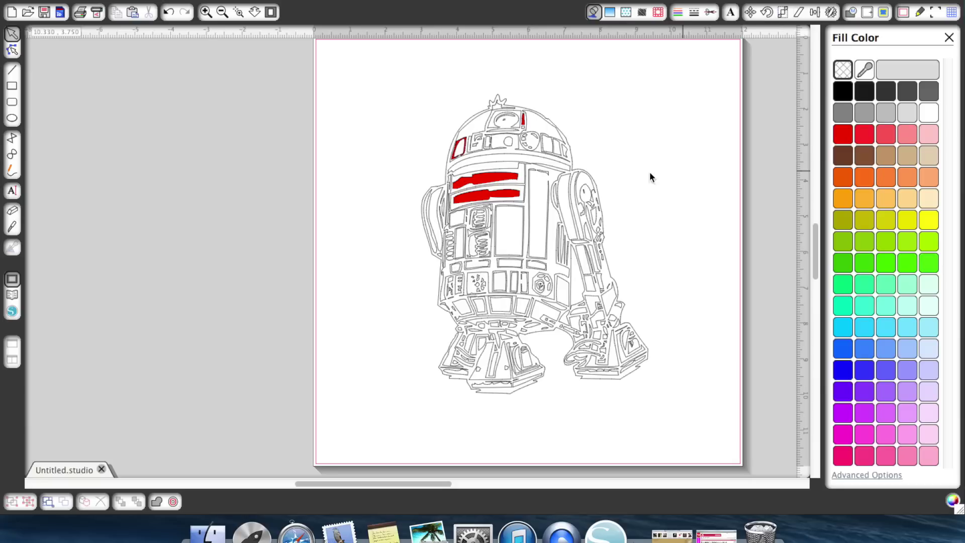
- Switch to Safari and examine the available fonts in the Dingbats > TV, Movie category on dafont.com
click(300, 528)
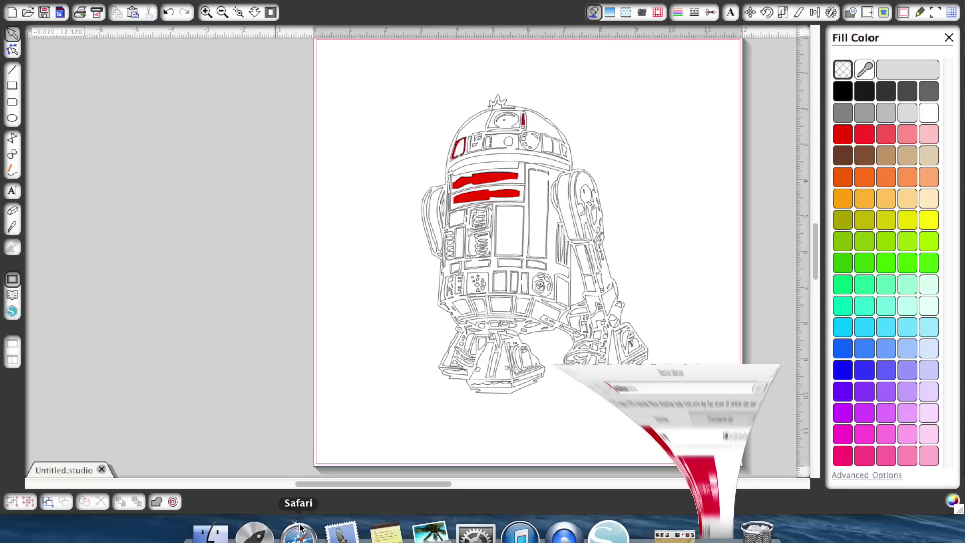
click(45, 142)
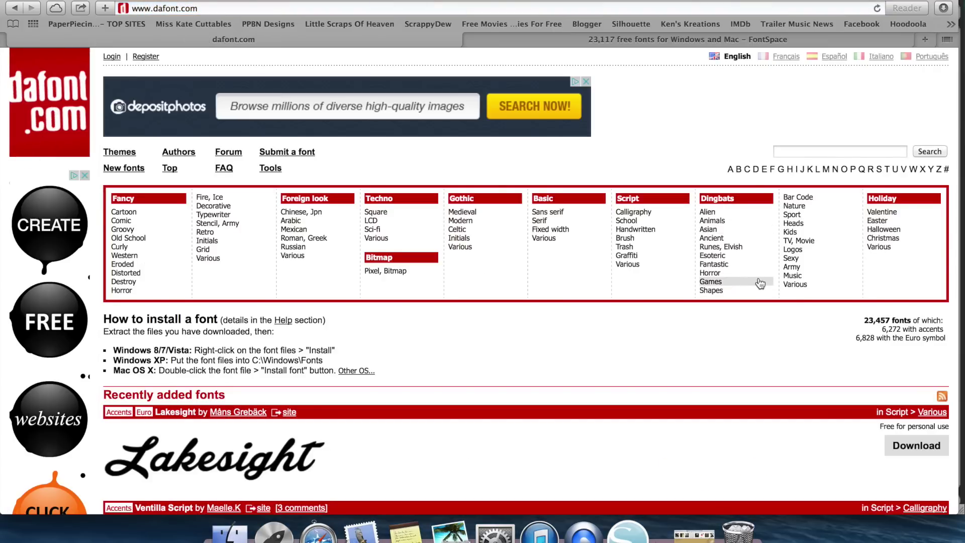
click(801, 242)
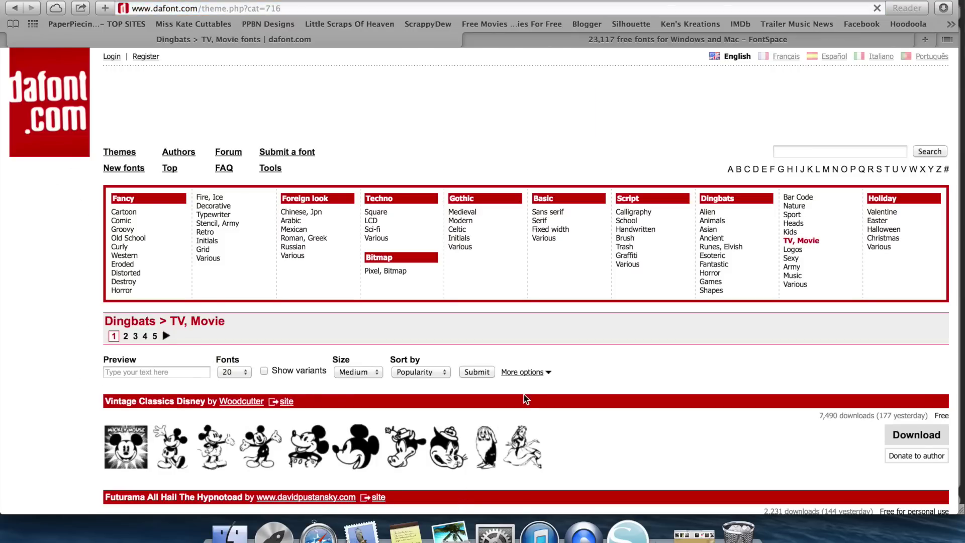
scroll(524, 399, down, 10)
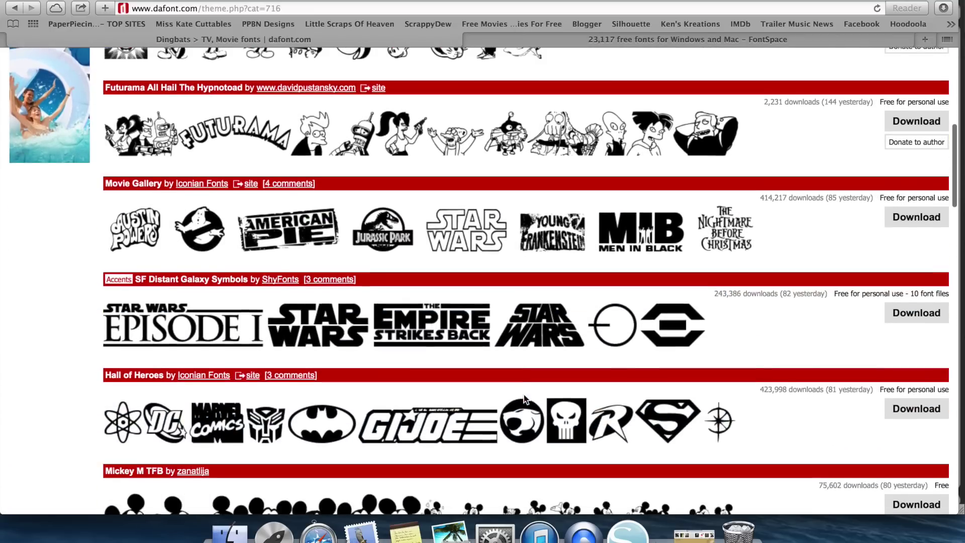
scroll(523, 399, down, 2)
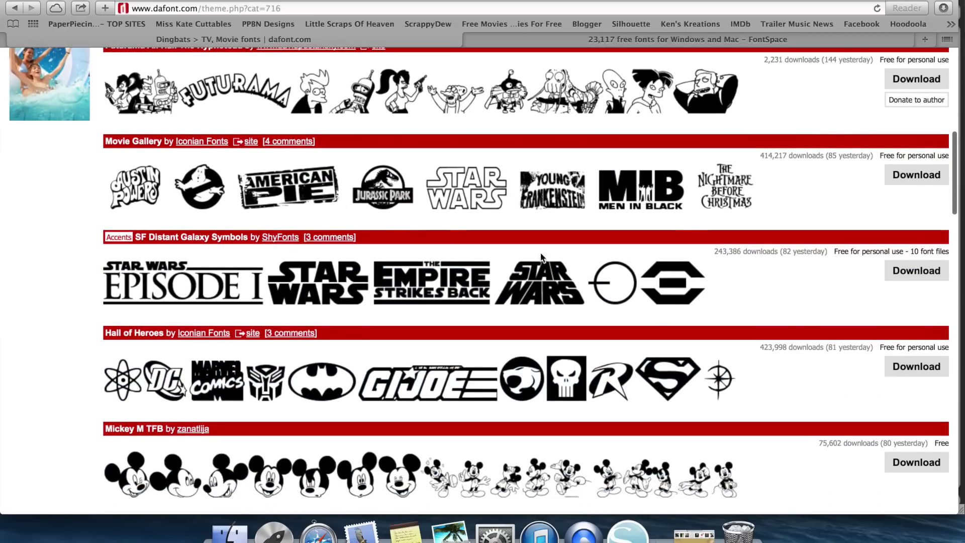
scroll(331, 304, down, 7)
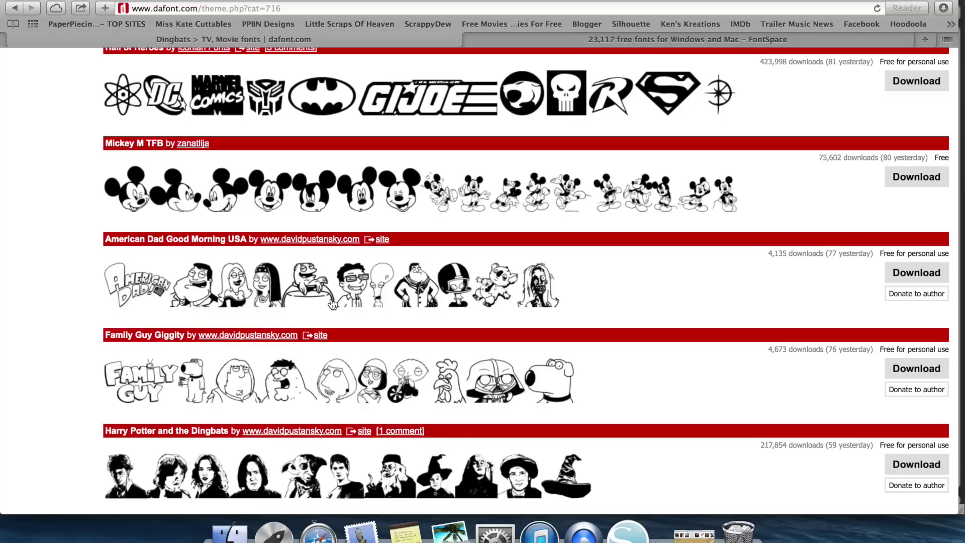
scroll(304, 208, down, 8)
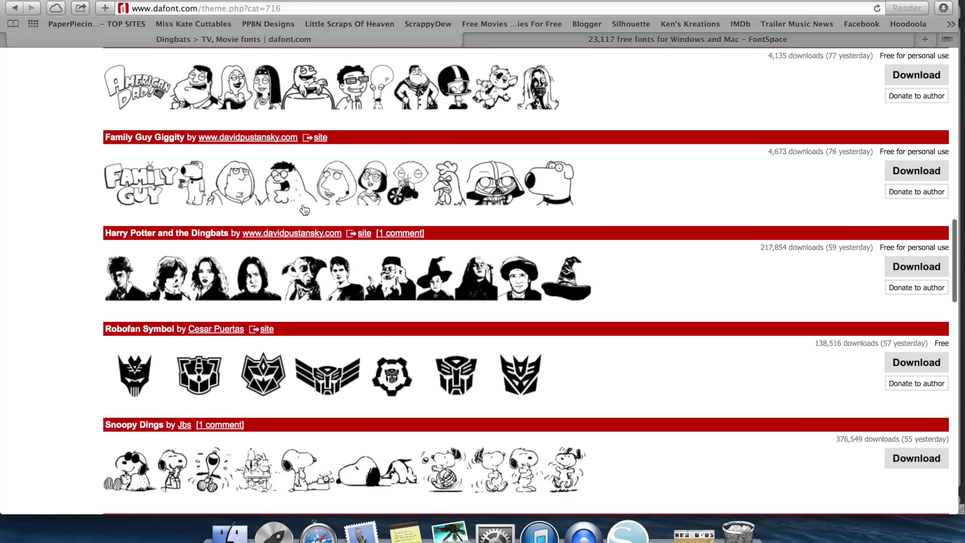
scroll(304, 204, down, 10)
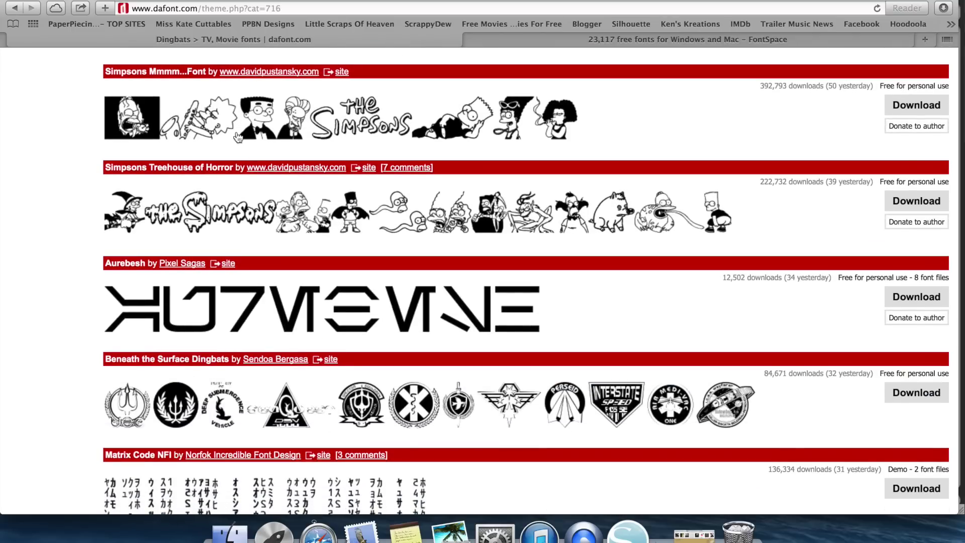
- Return to Silhouette Studio and delete all the R2-D2 pieces from the page
key(super+m)
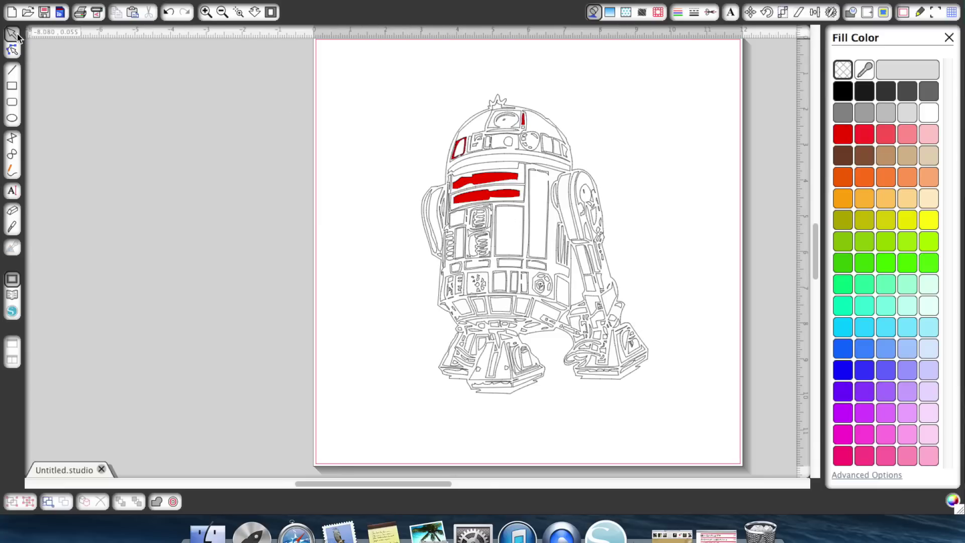
drag(417, 90, 670, 420)
key(Delete)
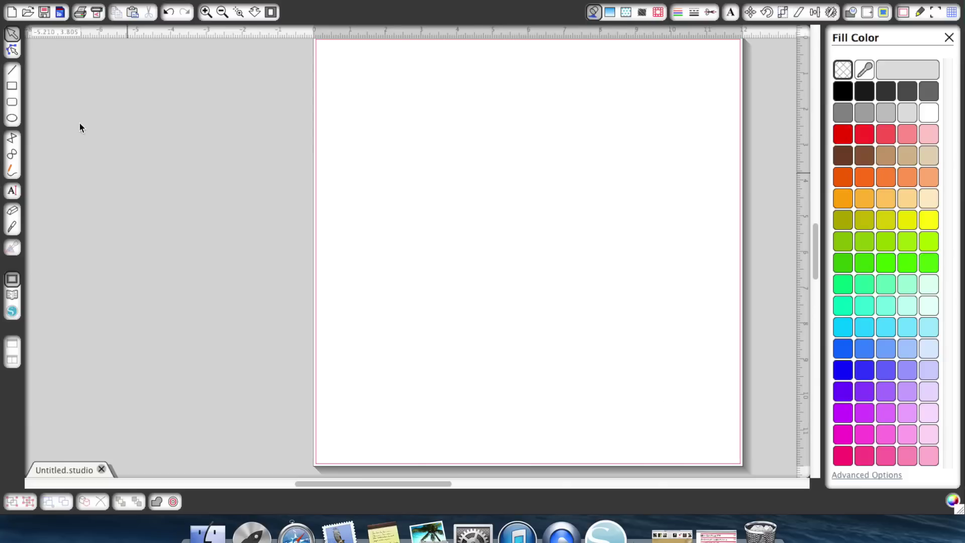
- Draw a large ellipse slightly right of the page's center
click(12, 118)
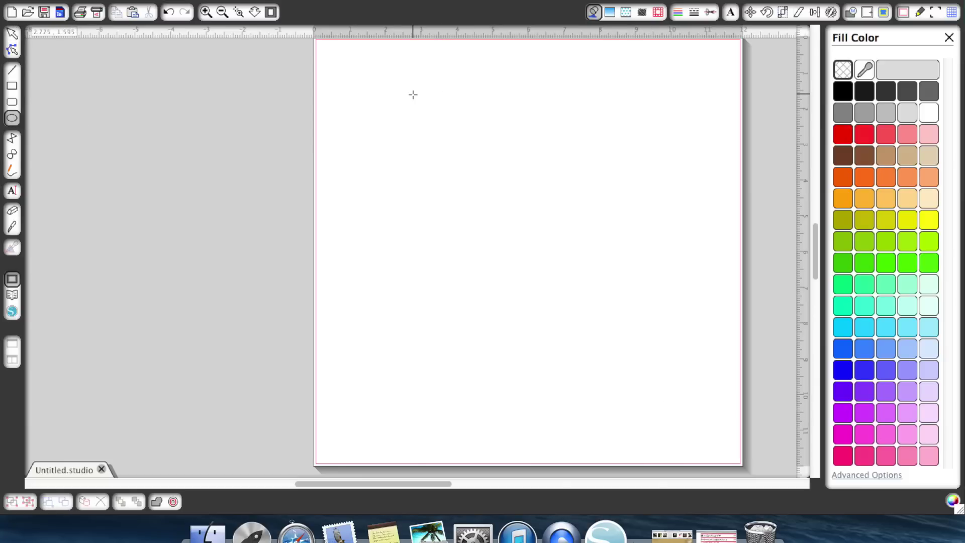
drag(404, 139, 571, 219)
mouse_move(449, 167)
mouse_down()
mouse_move(567, 336)
mouse_move(636, 364)
mouse_move(675, 360)
mouse_up()
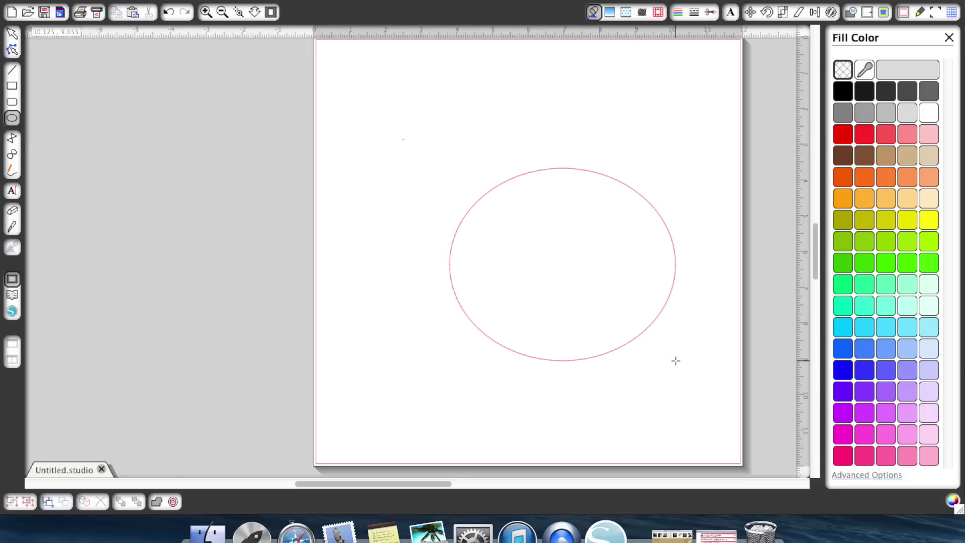
- Add the text "Arial" in the Arial font above the ellipse and attach it to the top of the ellipse's outline
click(12, 190)
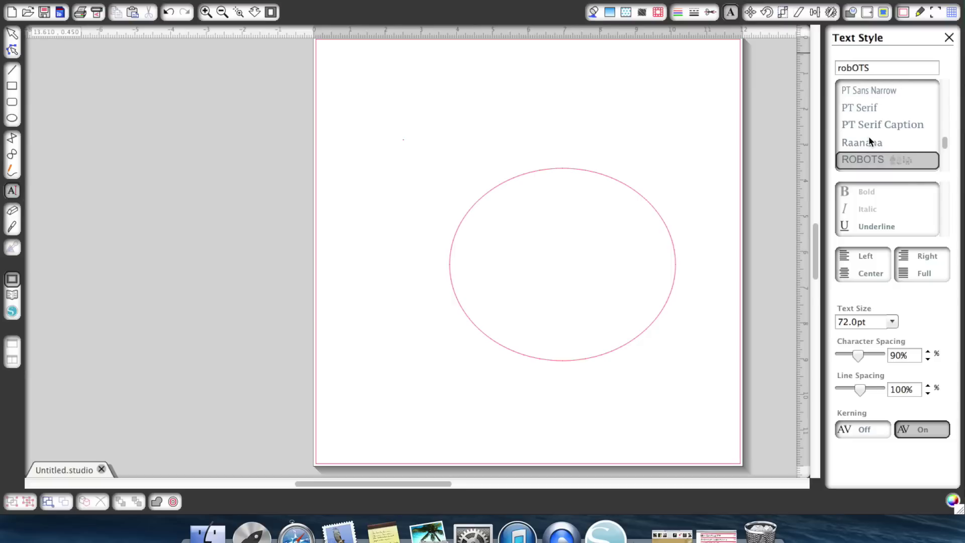
drag(948, 139, 948, 62)
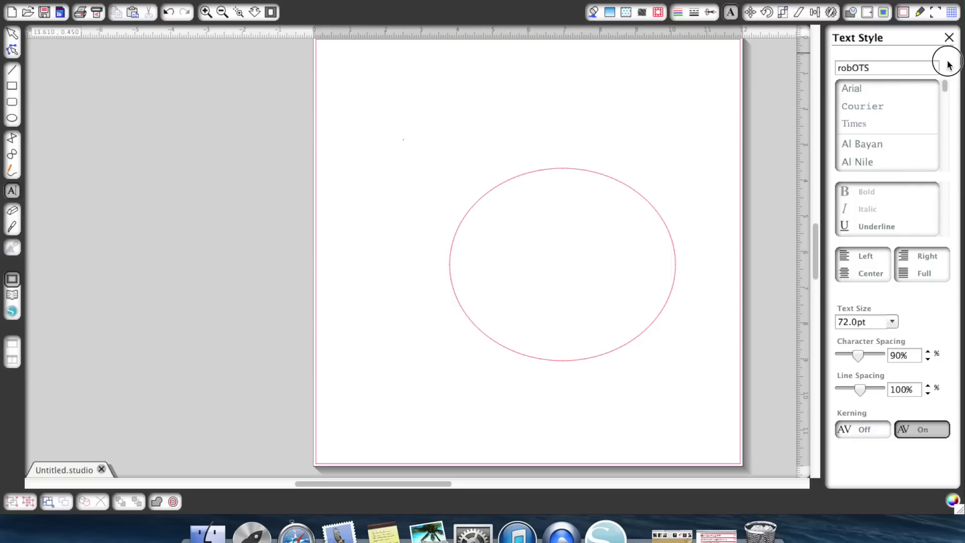
click(875, 90)
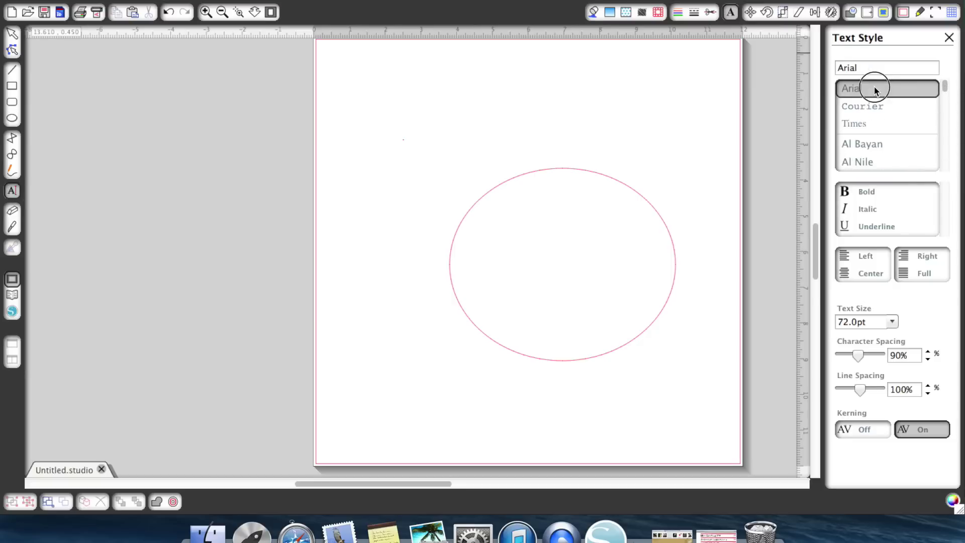
click(422, 132)
text(Ar)
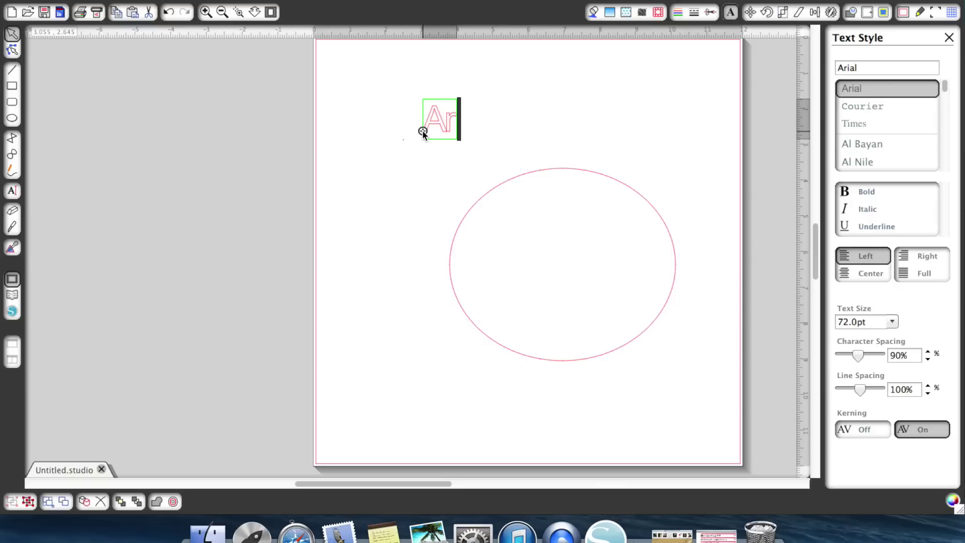
text(ial)
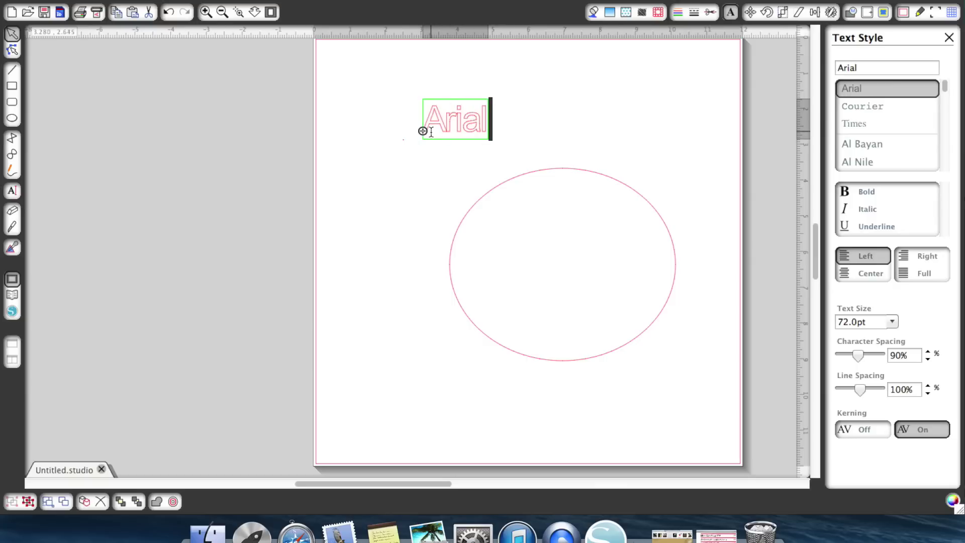
mouse_move(423, 132)
mouse_down()
mouse_move(522, 164)
mouse_move(525, 172)
mouse_move(482, 189)
mouse_move(552, 172)
mouse_move(509, 179)
mouse_move(518, 157)
mouse_move(509, 155)
mouse_up()
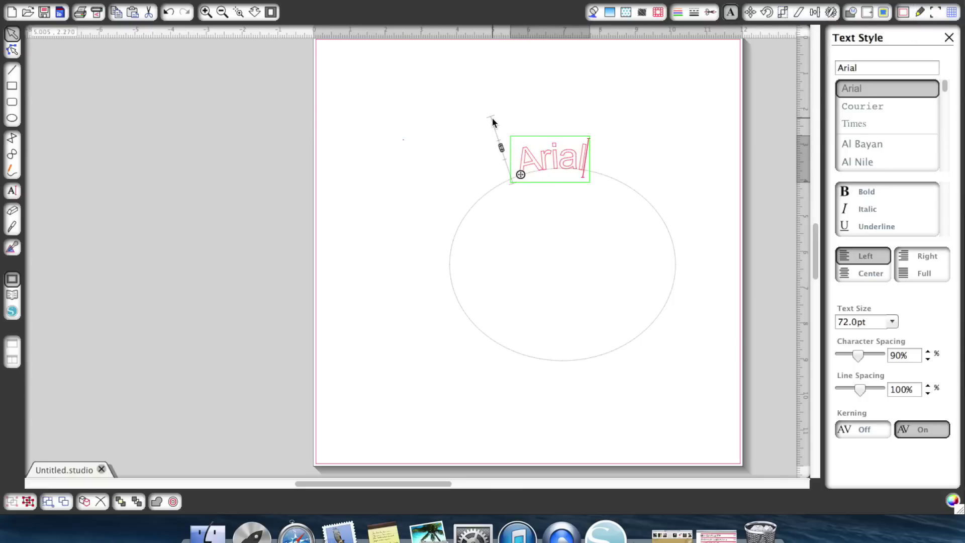
- Adjust the character spacing of the curved "Arial" text to 95%
drag(508, 156, 550, 140)
click(927, 359)
click(928, 359)
click(928, 351)
click(928, 352)
click(928, 351)
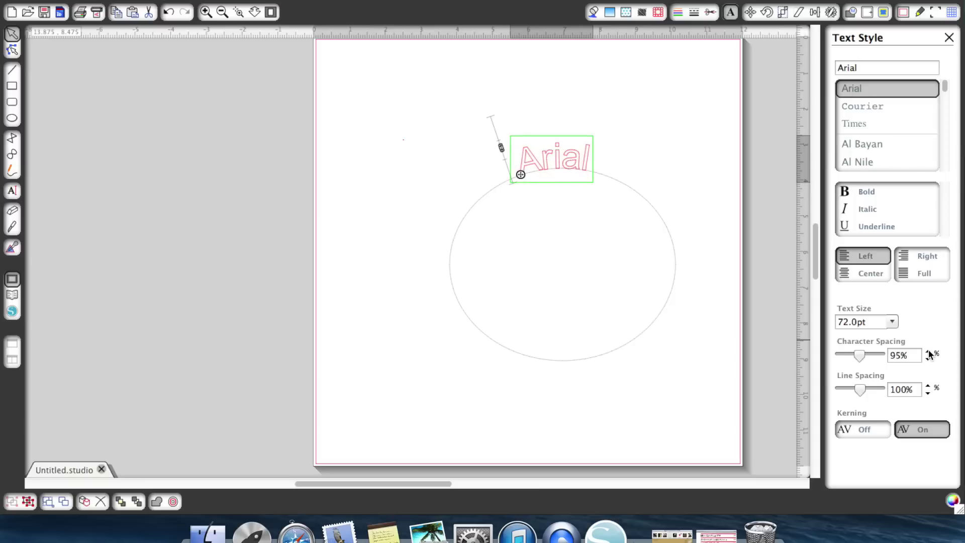
click(364, 194)
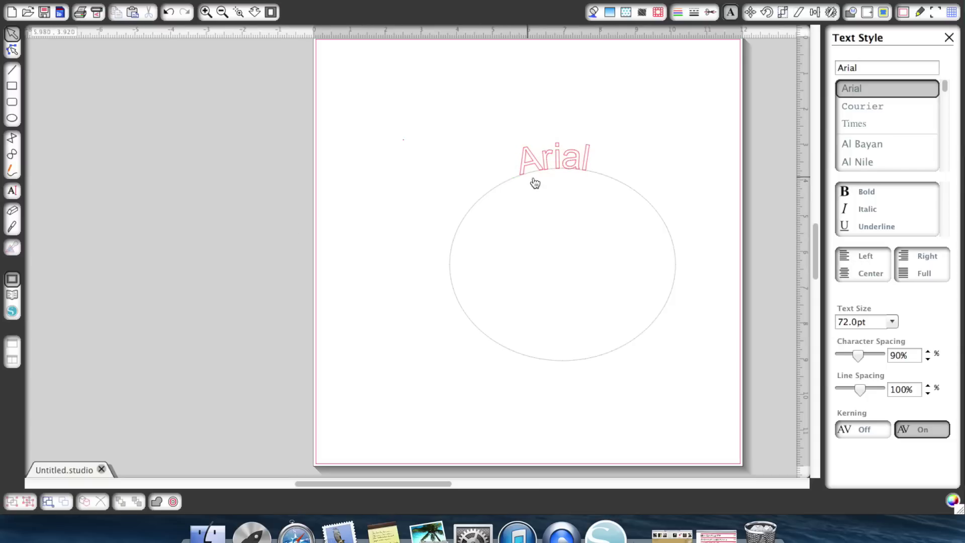
- Delete the "Arial" text and its ellipse, and draw a larger ellipse about 9 in wide in the page's lower area
click(542, 157)
key(Delete)
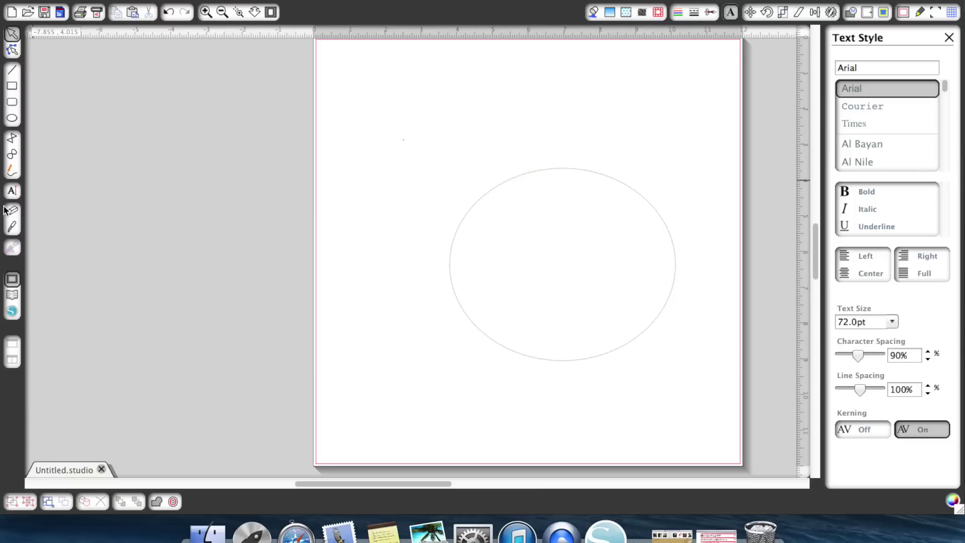
click(12, 190)
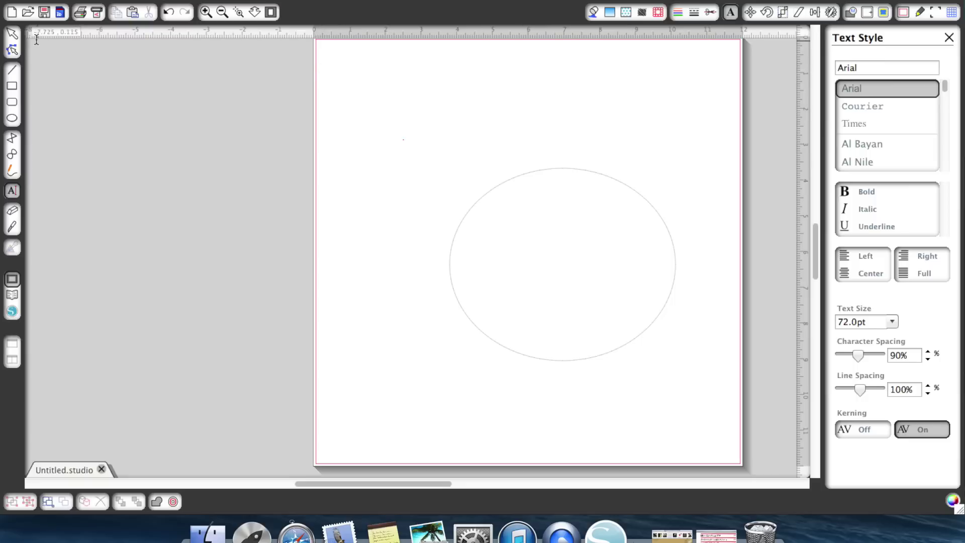
click(12, 34)
click(538, 171)
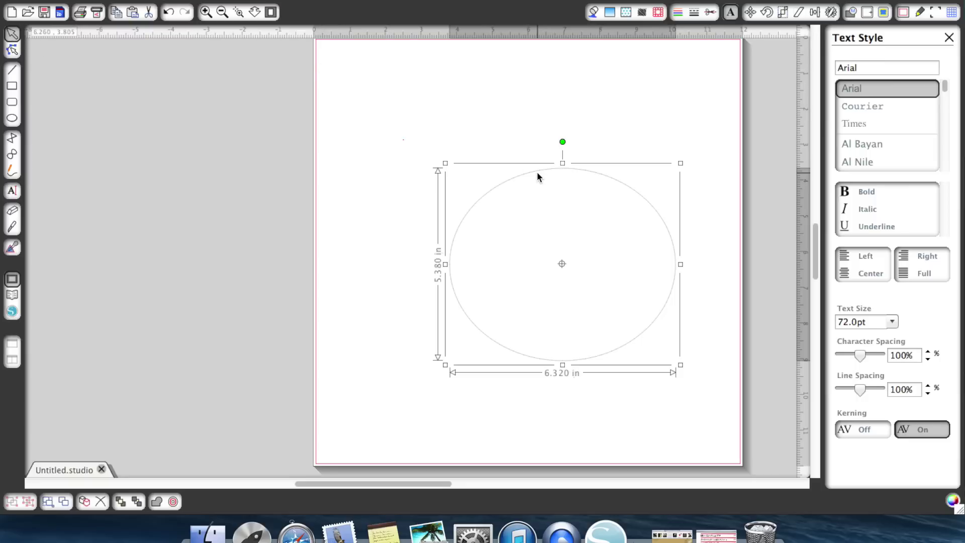
key(Delete)
click(12, 118)
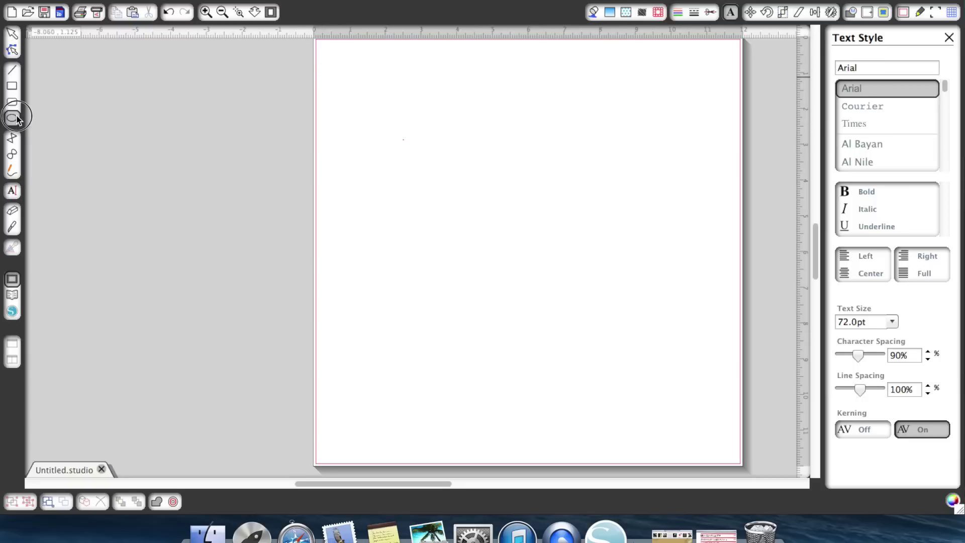
drag(399, 170, 723, 396)
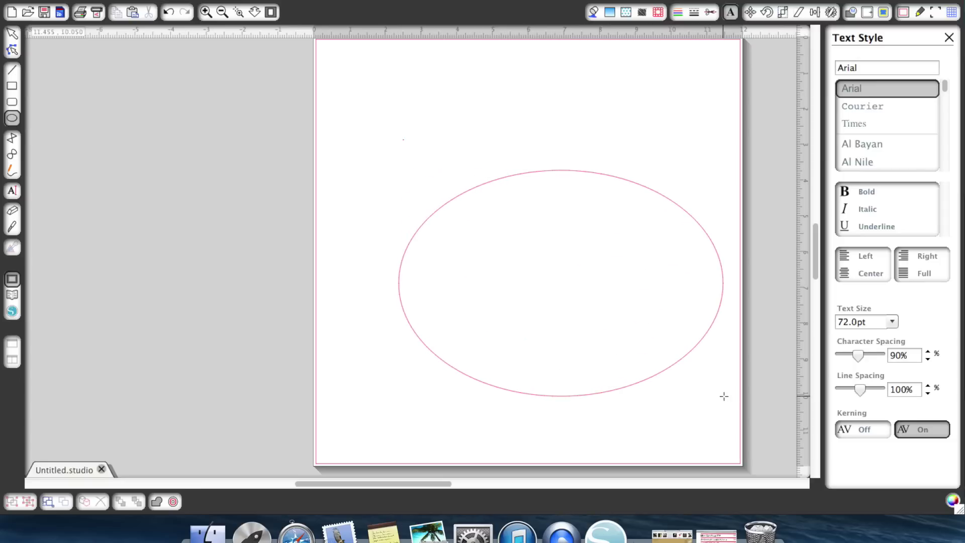
- Add the text "HAPPY BIRTHDAY" in Arial at 72 pt and attach it to the upper outline of the ellipse
click(12, 191)
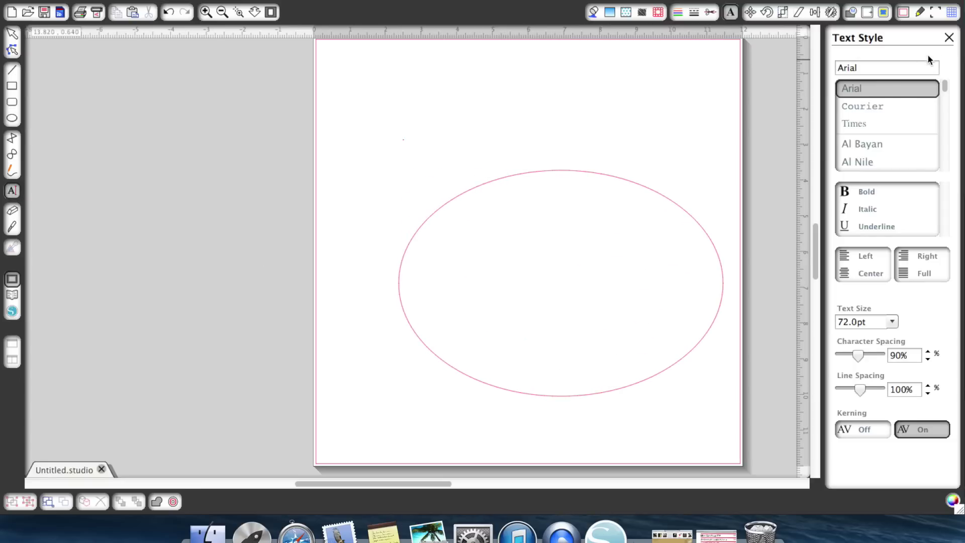
click(346, 144)
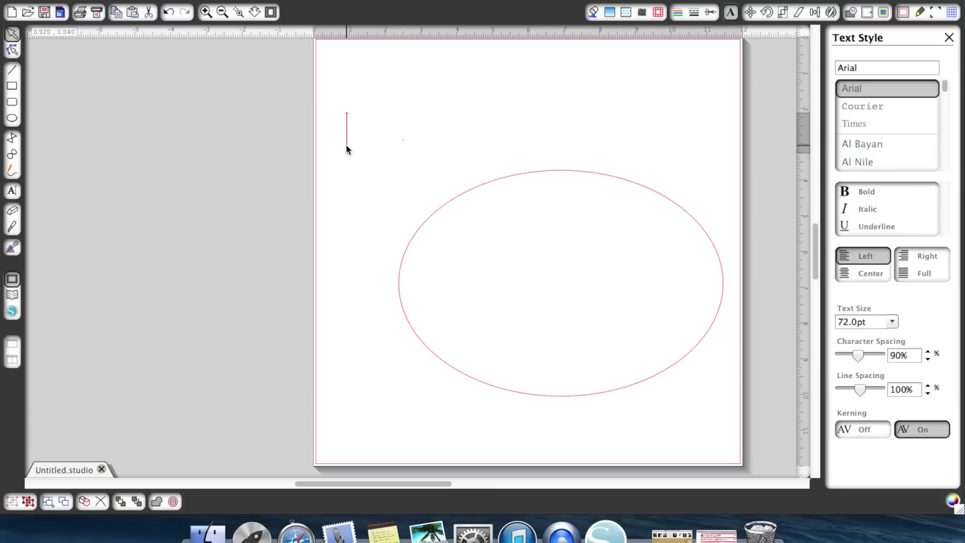
text(HAPP)
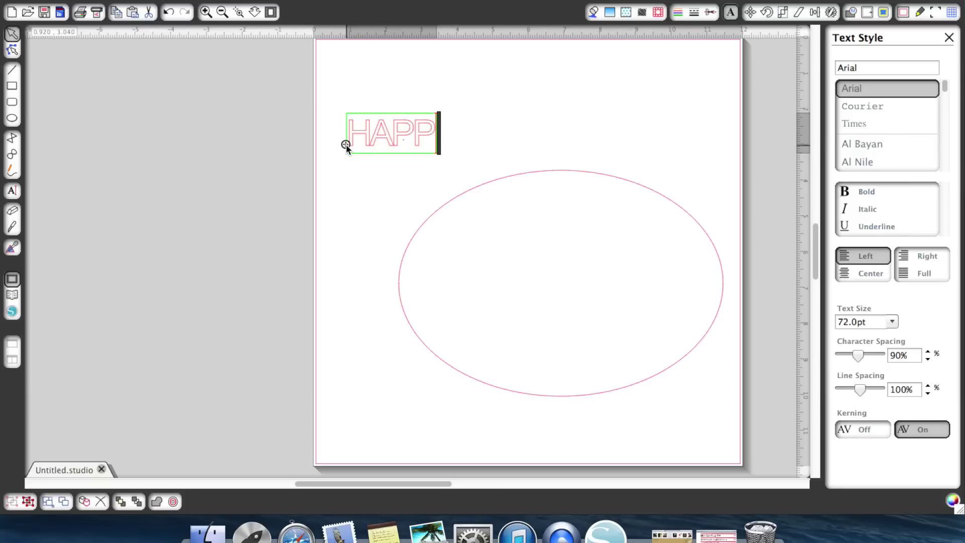
text(Y BIRTHDAY)
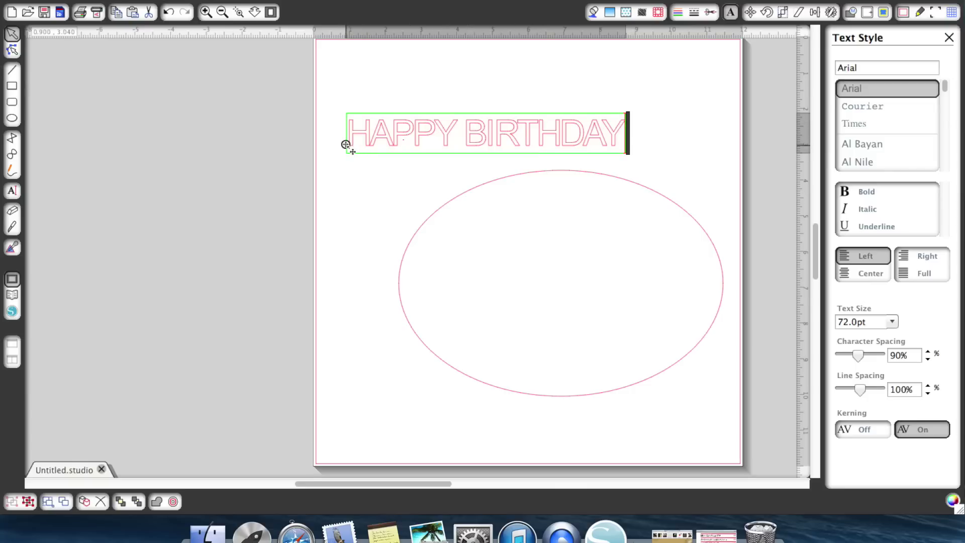
click(346, 145)
drag(346, 145, 423, 197)
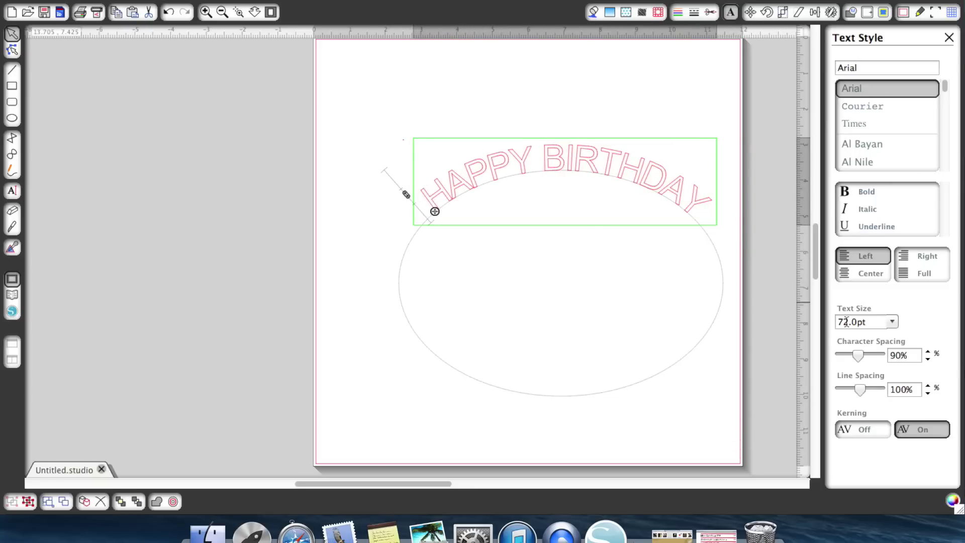
- Tighten the character spacing of "HAPPY BIRTHDAY" to 70% so that neighbouring letters overlap
click(928, 359)
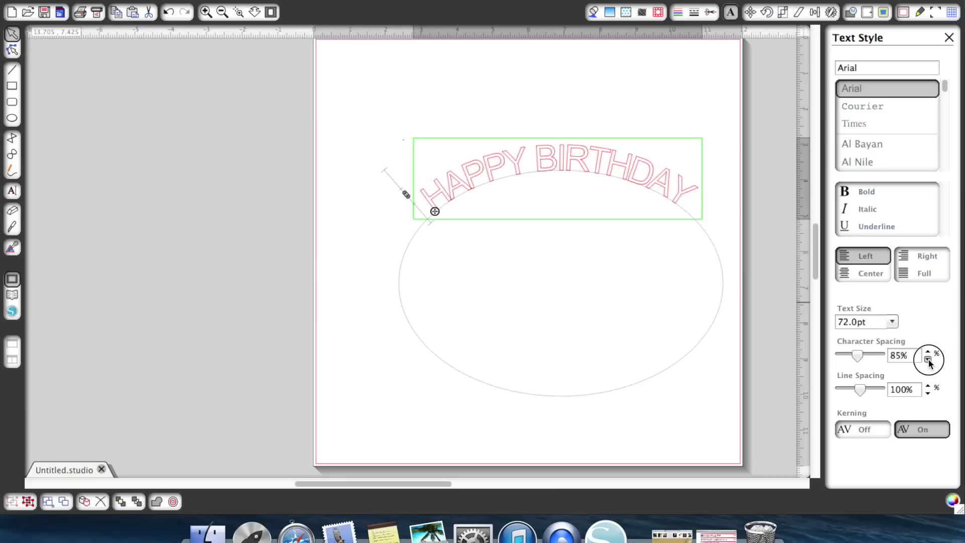
click(928, 359)
click(928, 359)
click(928, 359)
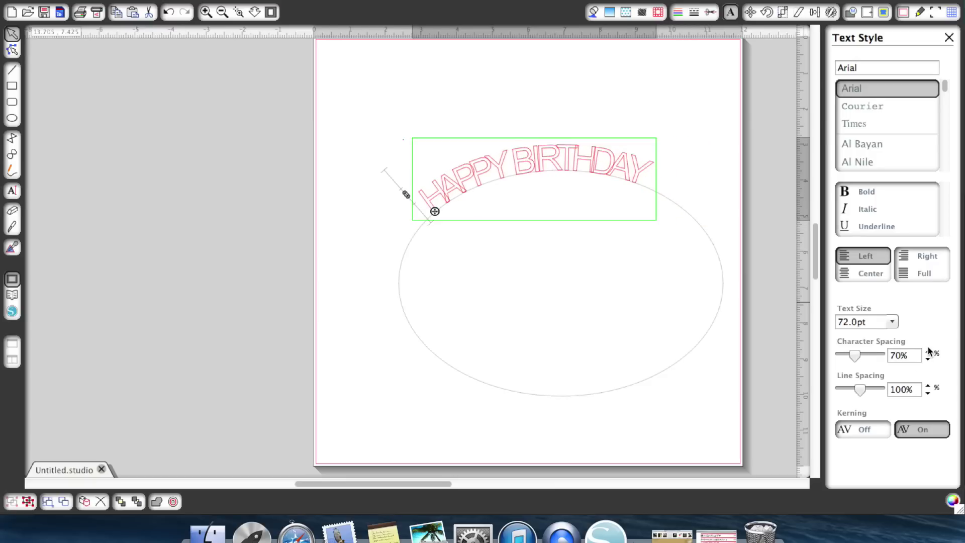
click(927, 352)
click(928, 359)
click(928, 359)
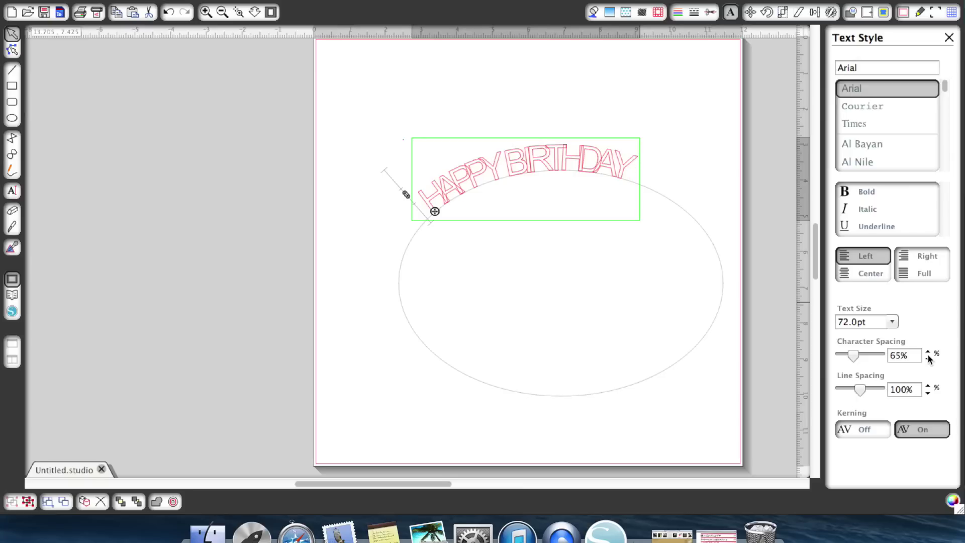
click(928, 352)
click(928, 352)
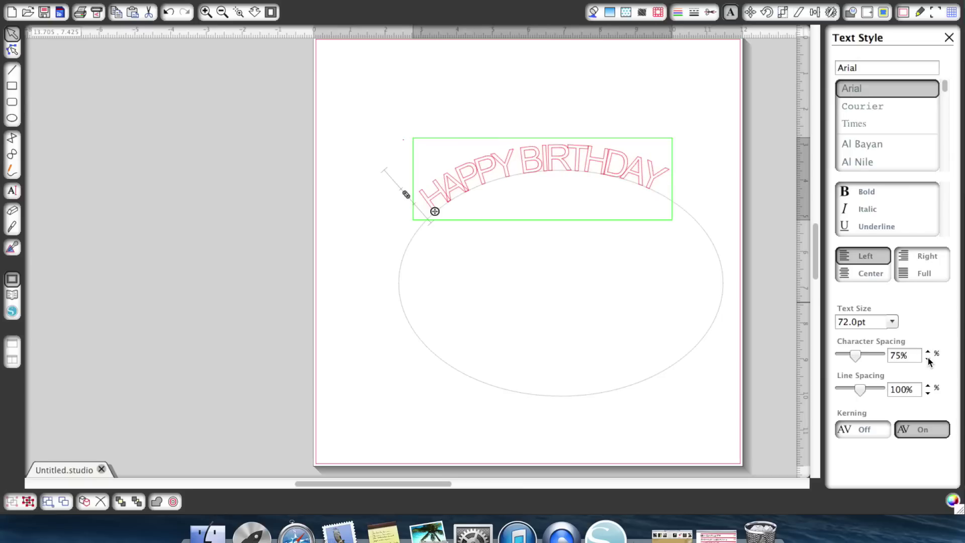
click(928, 359)
click(705, 190)
- Weld the overlapping letters of the curved "HAPPY BIRTHDAY" text
click(522, 166)
right_click(523, 166)
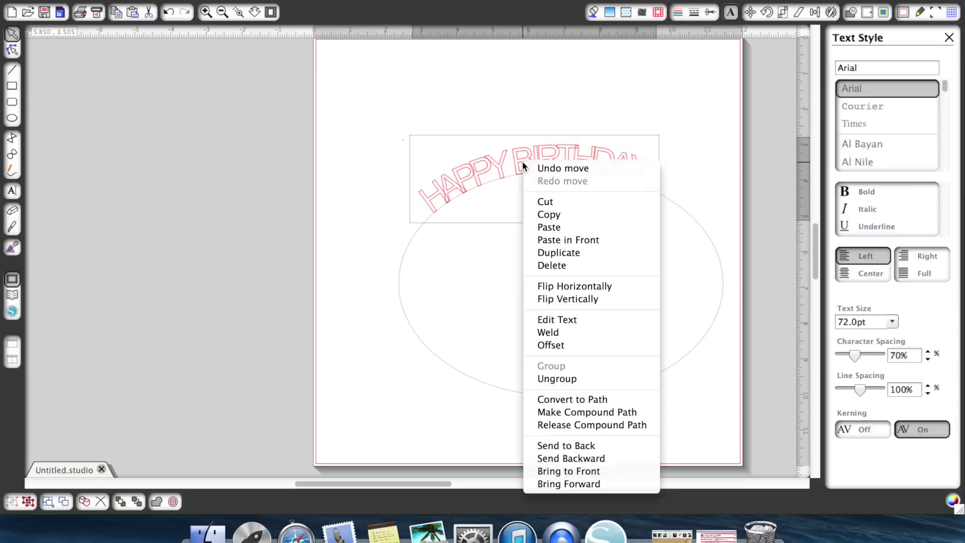
click(561, 330)
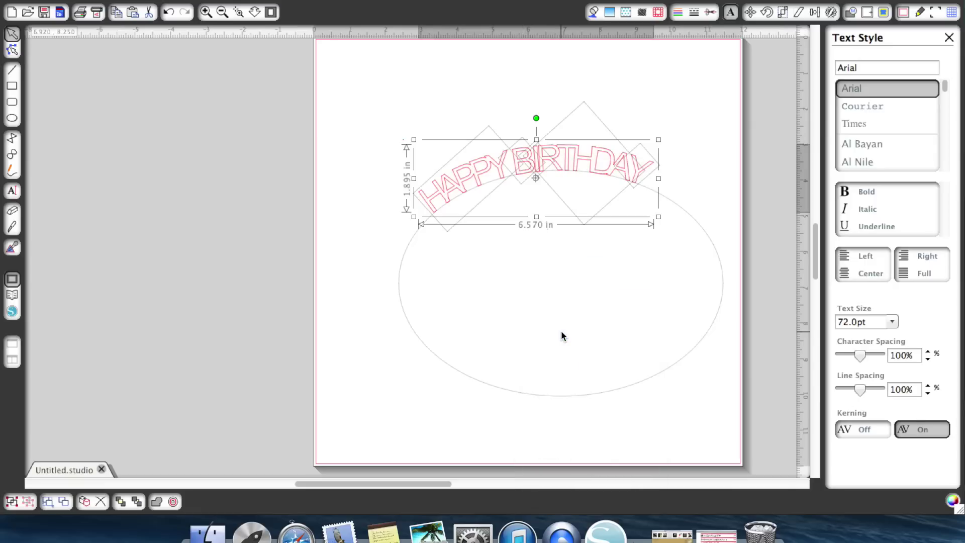
click(239, 238)
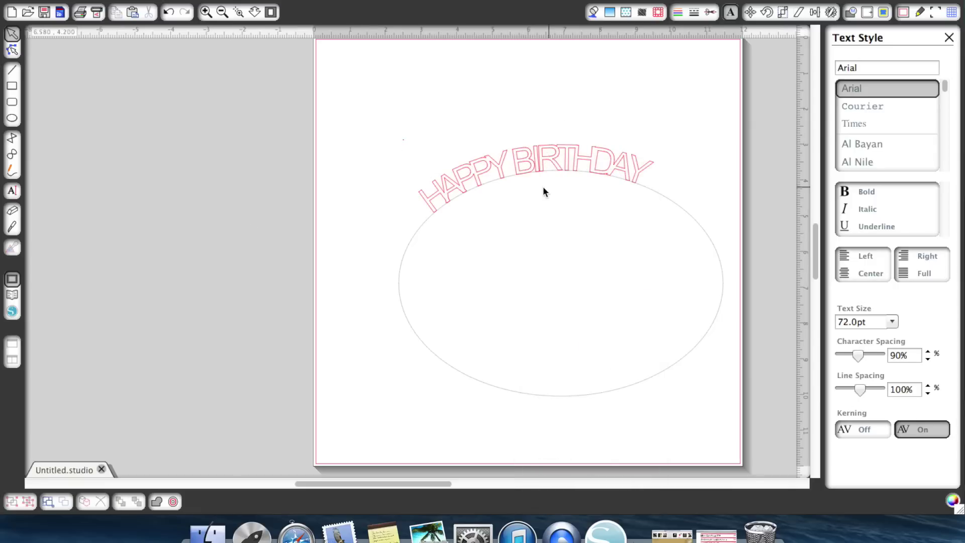
- Display the cut lines through the cut style settings and move the welded word "HAPPY" up and away from "BIRTHDAY"
click(713, 11)
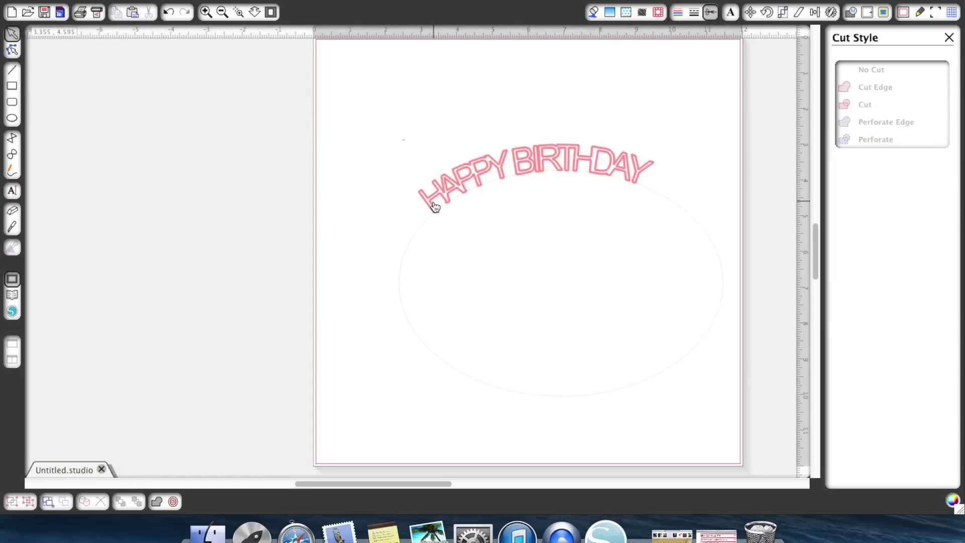
drag(488, 173, 475, 144)
click(536, 163)
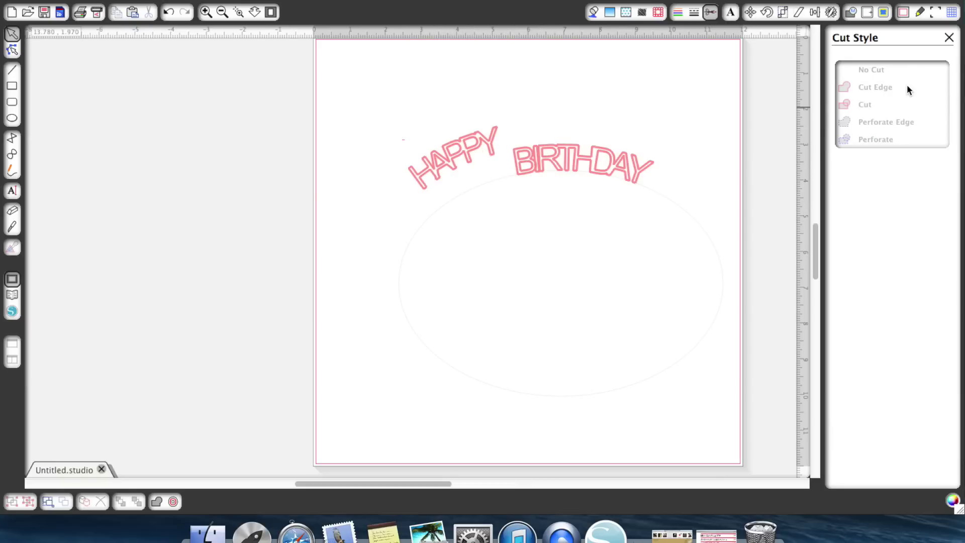
click(949, 38)
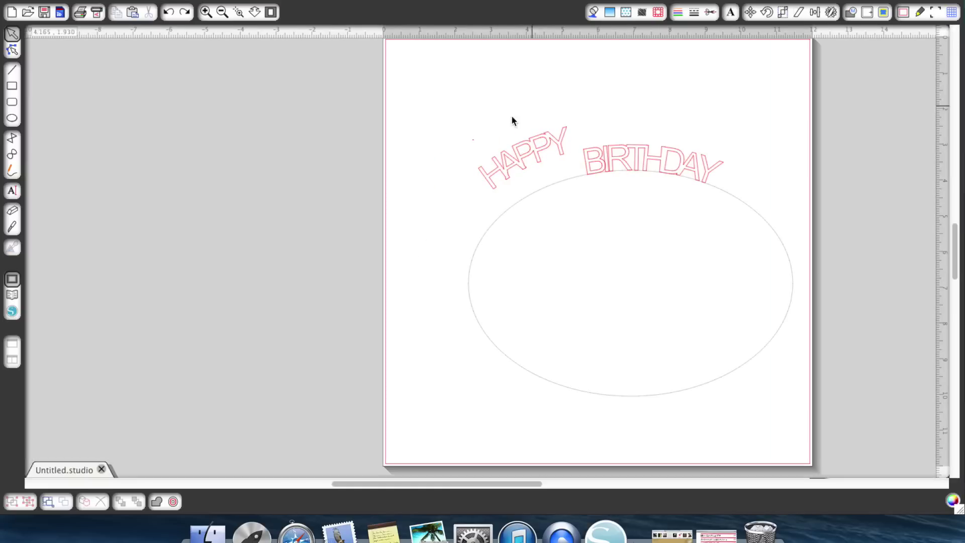
- Delete the welded words and the ellipse from the page, and open the text style settings
click(514, 115)
drag(513, 115, 743, 201)
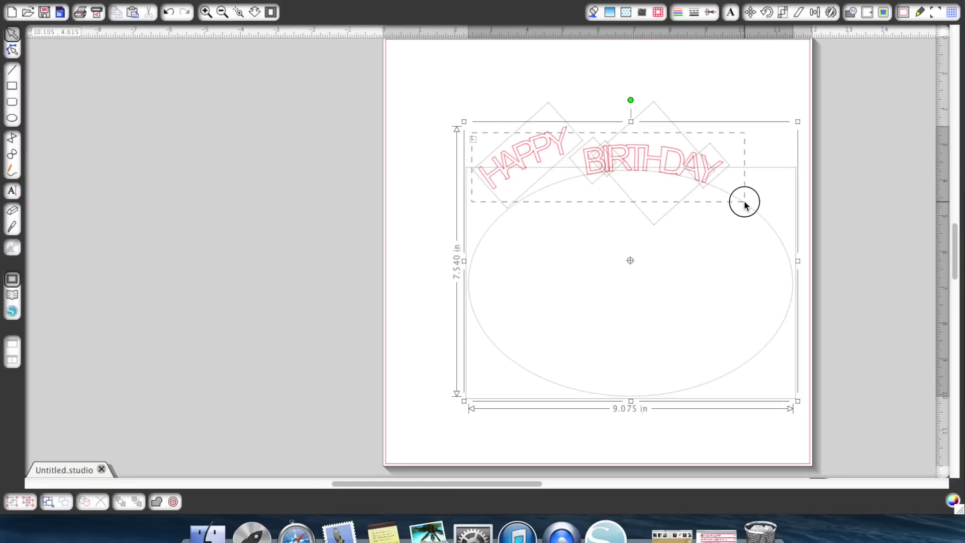
key(Delete)
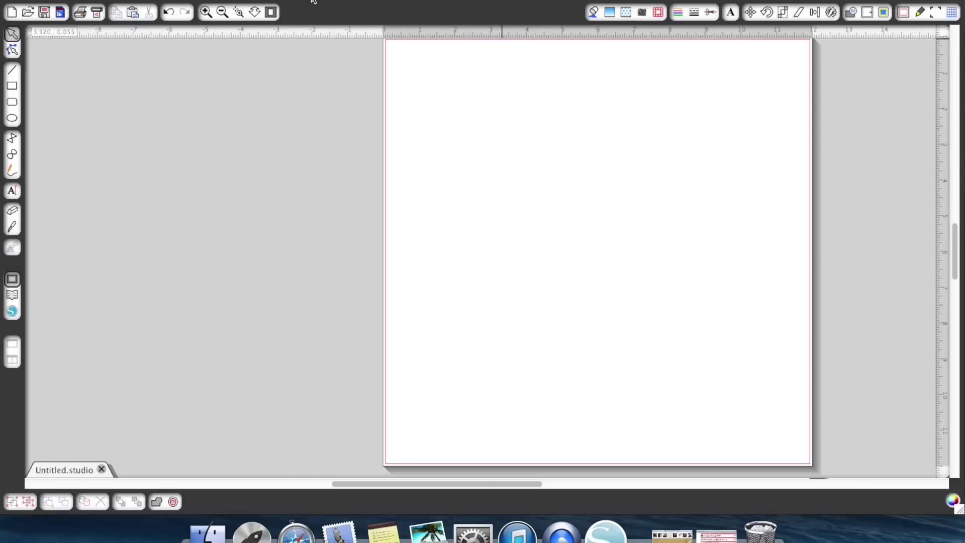
drag(313, 28, 315, 1)
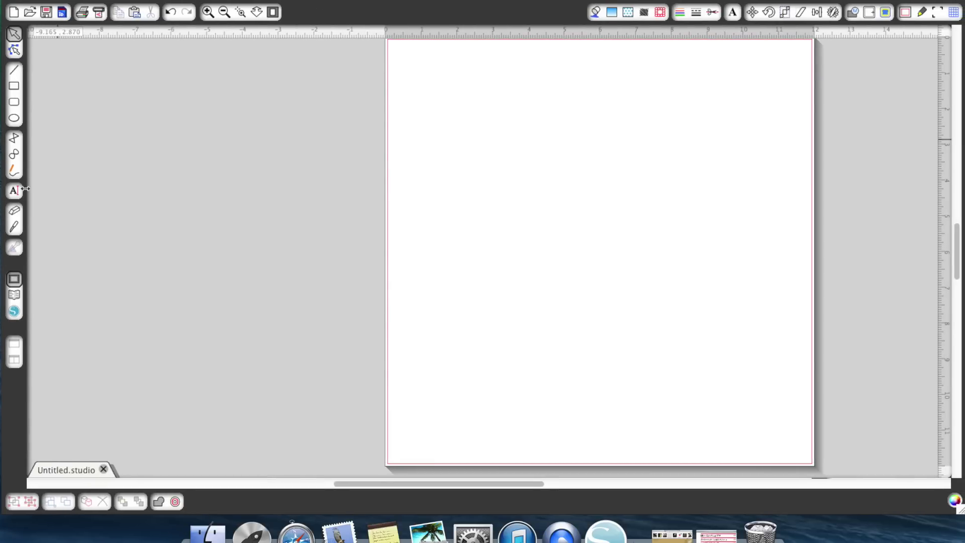
click(733, 12)
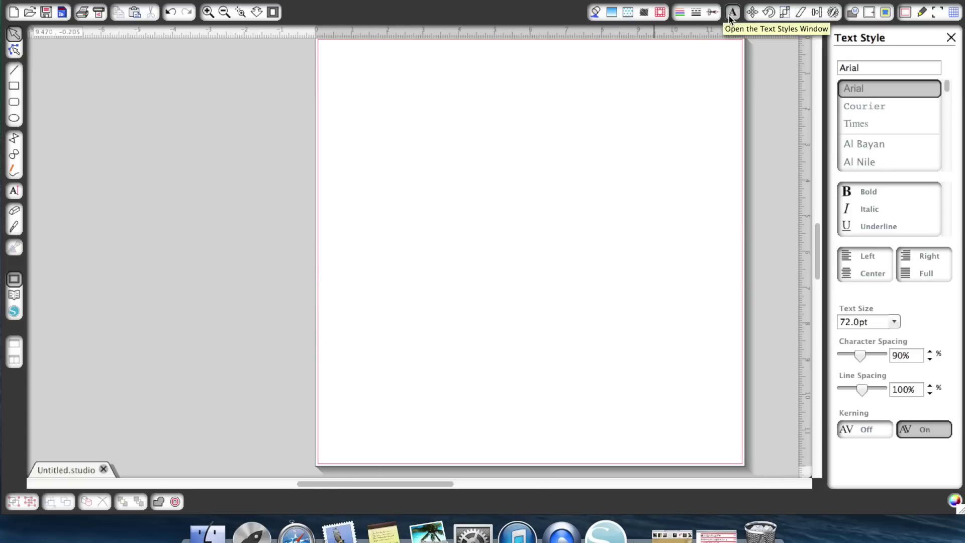